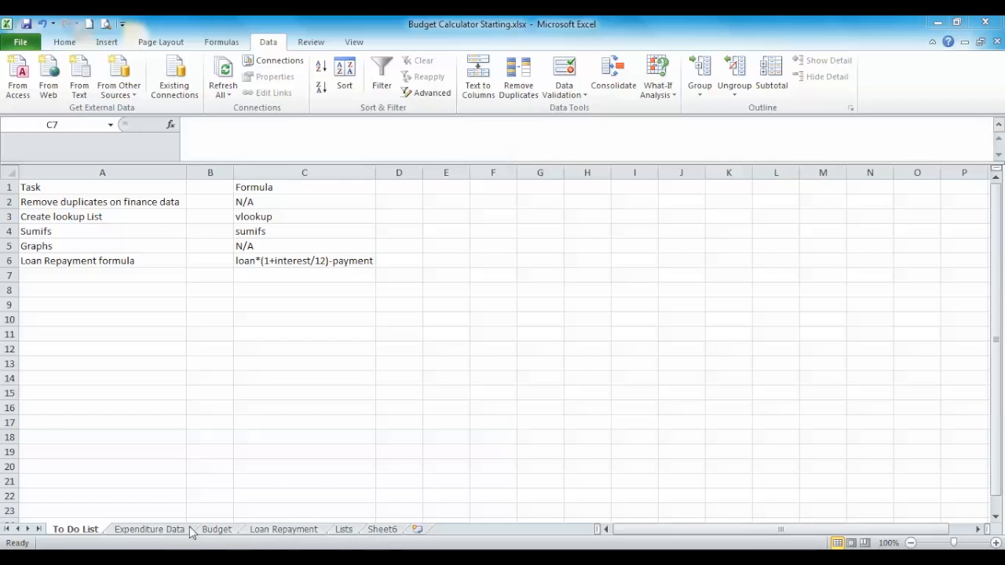
Review the contents of the Expenditure Data, Budget, Loan Repayment and Lists sheets.
{"action": "left_click", "coordinate": [153, 529]}
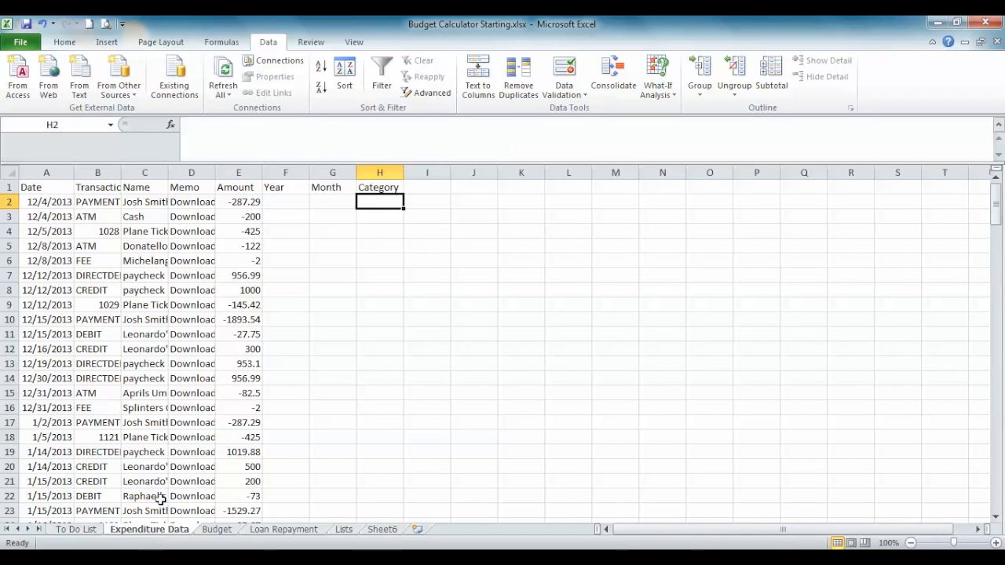
{"action": "left_click_drag", "start_coordinate": [48, 206], "coordinate": [240, 467]}
{"action": "left_click", "coordinate": [224, 530]}
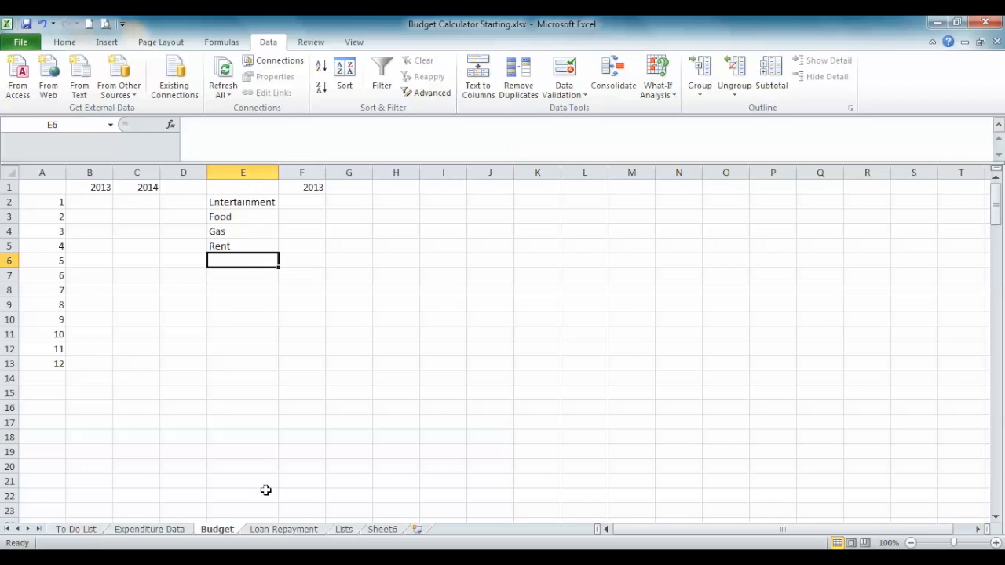
{"action": "left_click", "coordinate": [284, 529]}
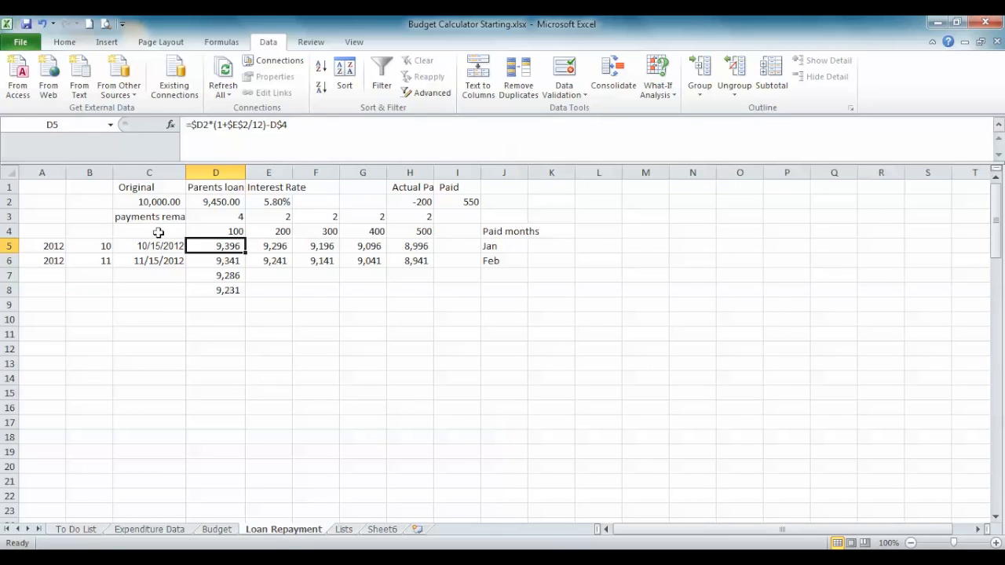
{"action": "left_click", "coordinate": [343, 529]}
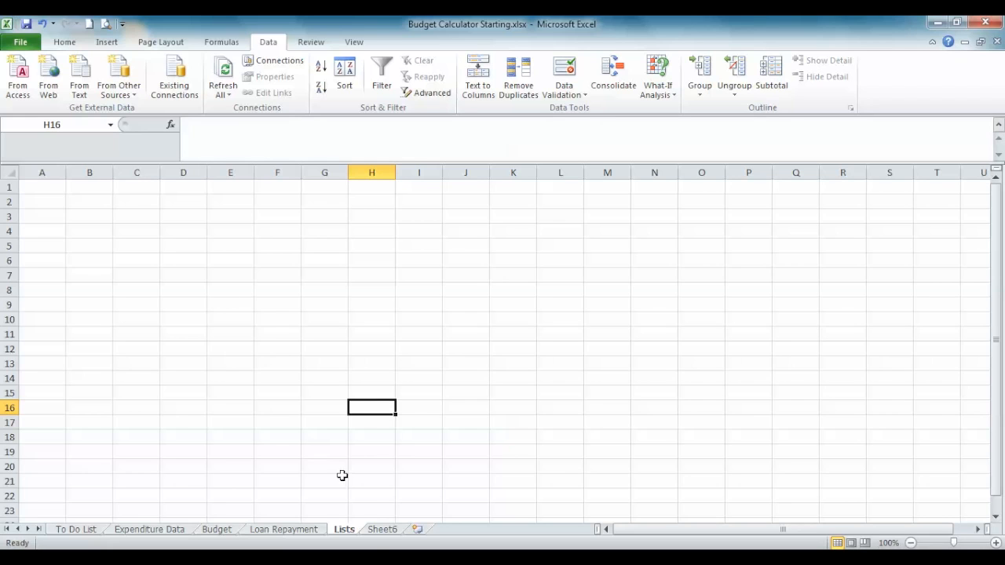
Delete the empty Sheet6 from the workbook.
{"action": "left_click", "coordinate": [383, 530]}
{"action": "right_click", "coordinate": [384, 531]}
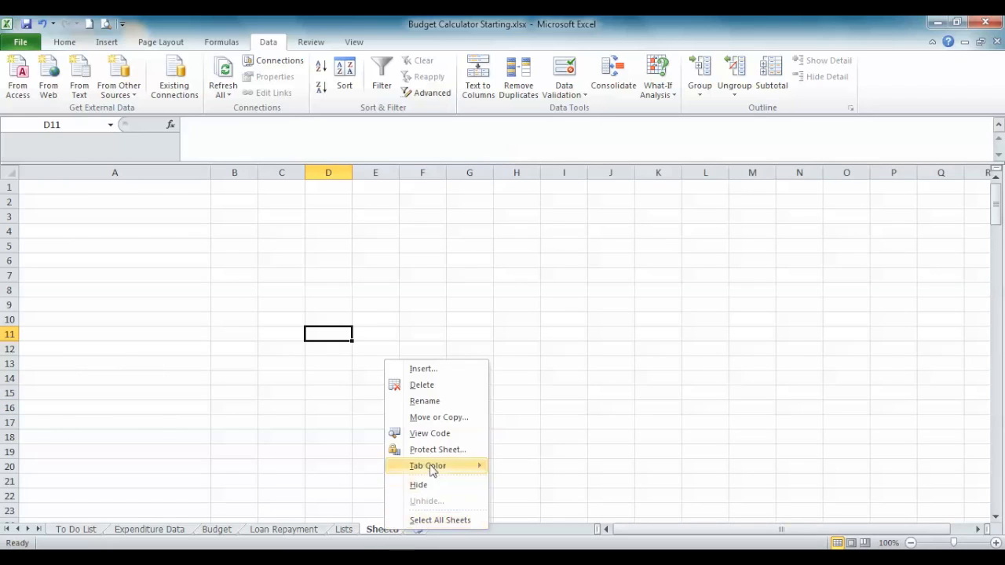
{"action": "left_click", "coordinate": [422, 385]}
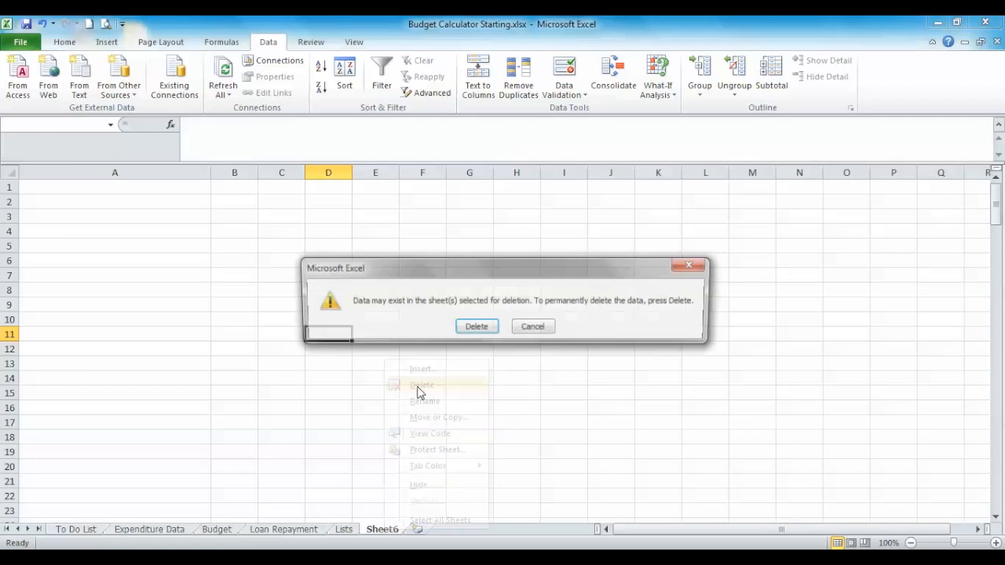
{"action": "left_click", "coordinate": [475, 328]}
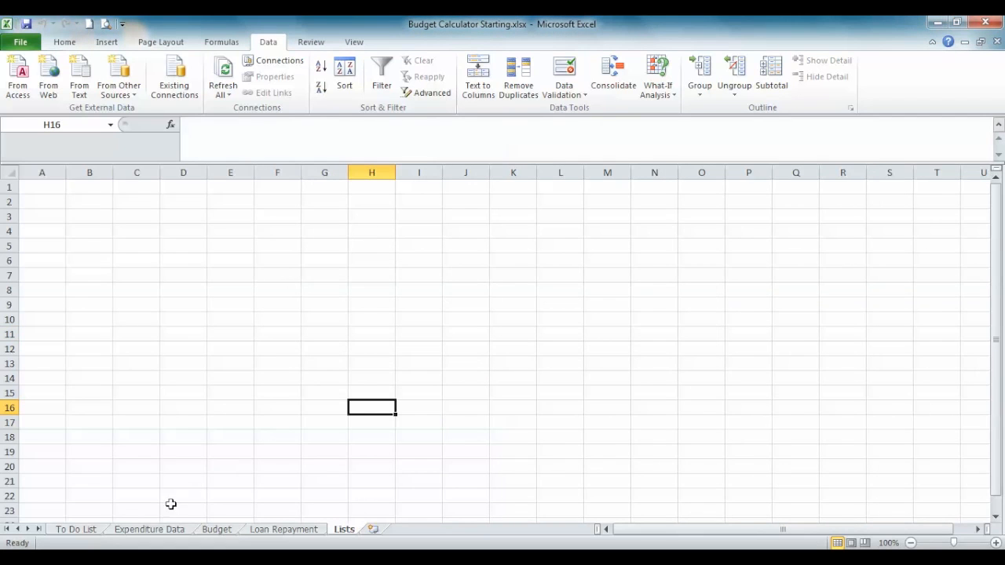
Examine the transaction rows and the empty Year, Month and Category columns on the Expenditure Data sheet.
{"action": "left_click", "coordinate": [149, 530]}
{"action": "left_click", "coordinate": [321, 321]}
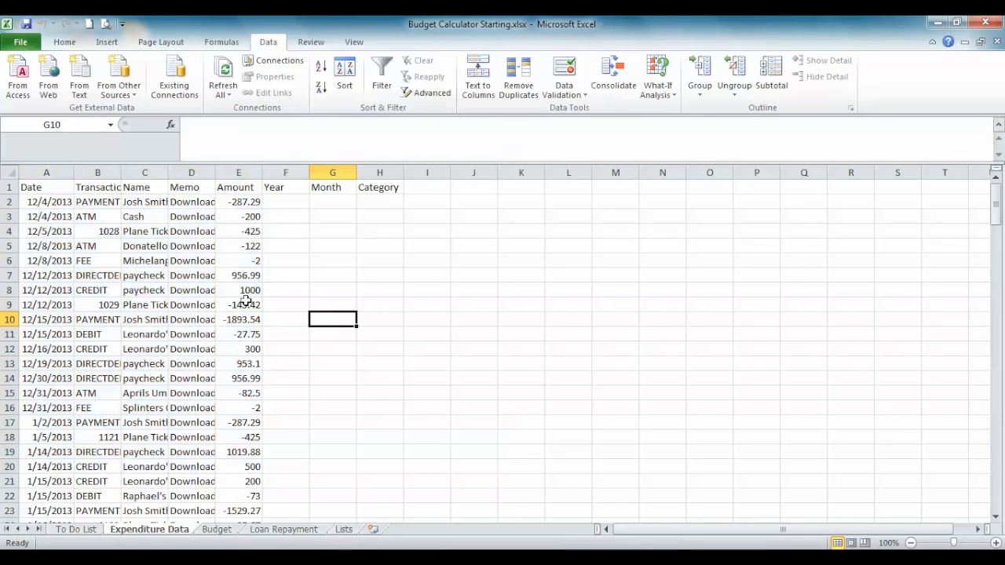
{"action": "left_click", "coordinate": [46, 202]}
{"action": "left_click_drag", "start_coordinate": [73, 210], "coordinate": [228, 412]}
{"action": "left_click", "coordinate": [321, 383]}
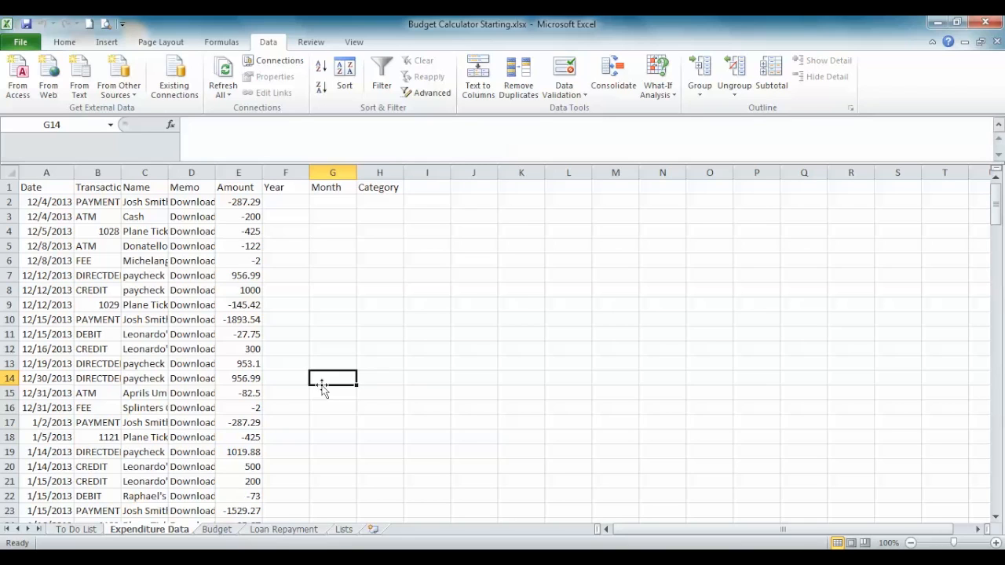
{"action": "left_click", "coordinate": [287, 201]}
{"action": "left_click", "coordinate": [323, 199]}
{"action": "left_click", "coordinate": [377, 201]}
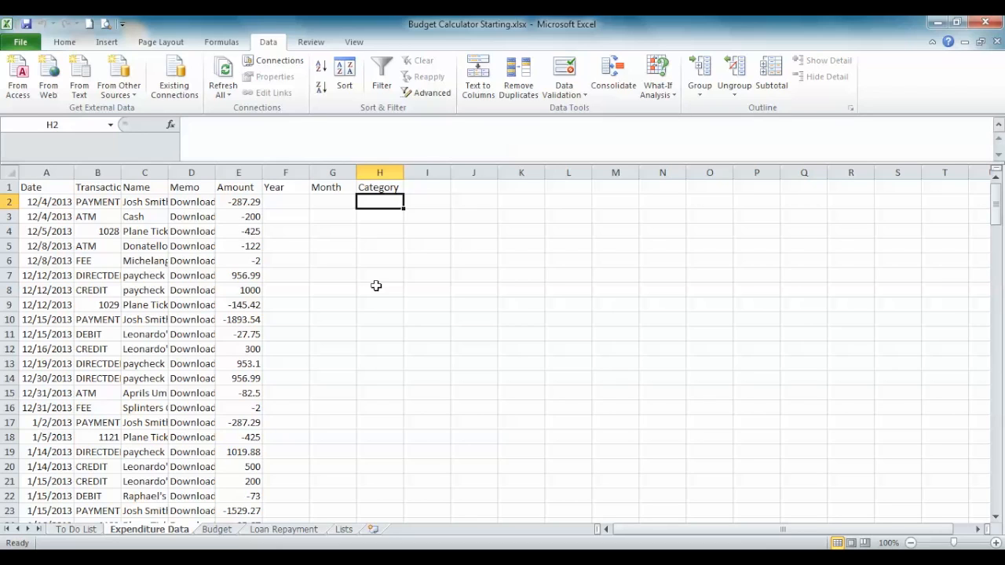
Enter the formula =YEAR(A2) in cell F2 to extract the year from the transaction date.
{"action": "left_click", "coordinate": [279, 201]}
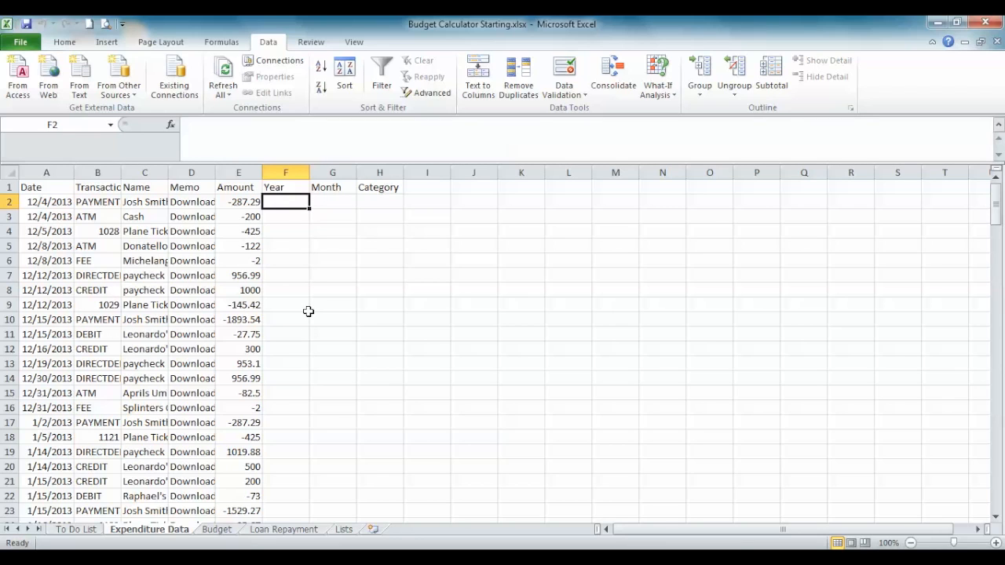
{"action": "type", "text": "=year"}
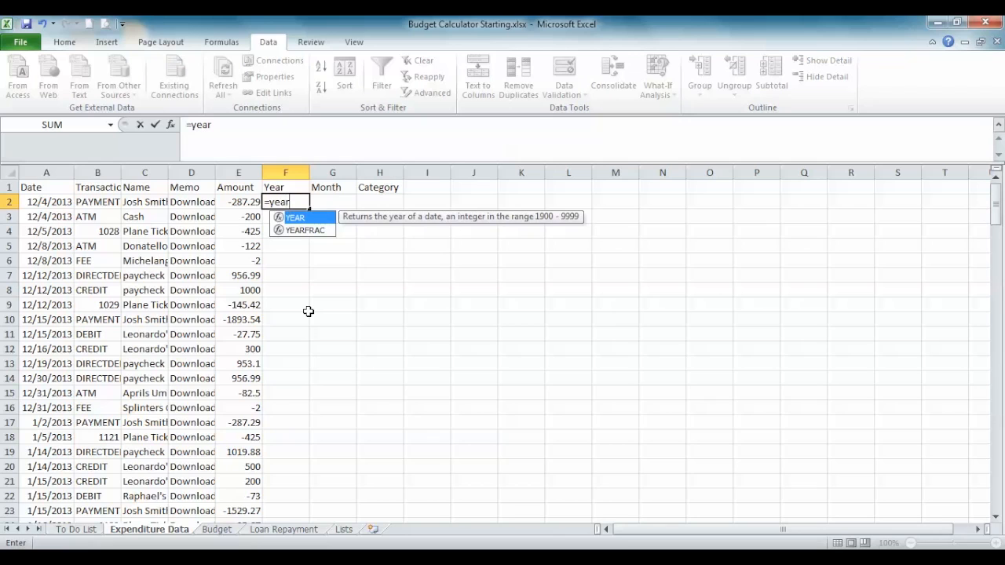
{"action": "type", "text": "("}
{"action": "left_click", "coordinate": [49, 203]}
{"action": "type", "text": ")"}
{"action": "key", "text": "Return"}
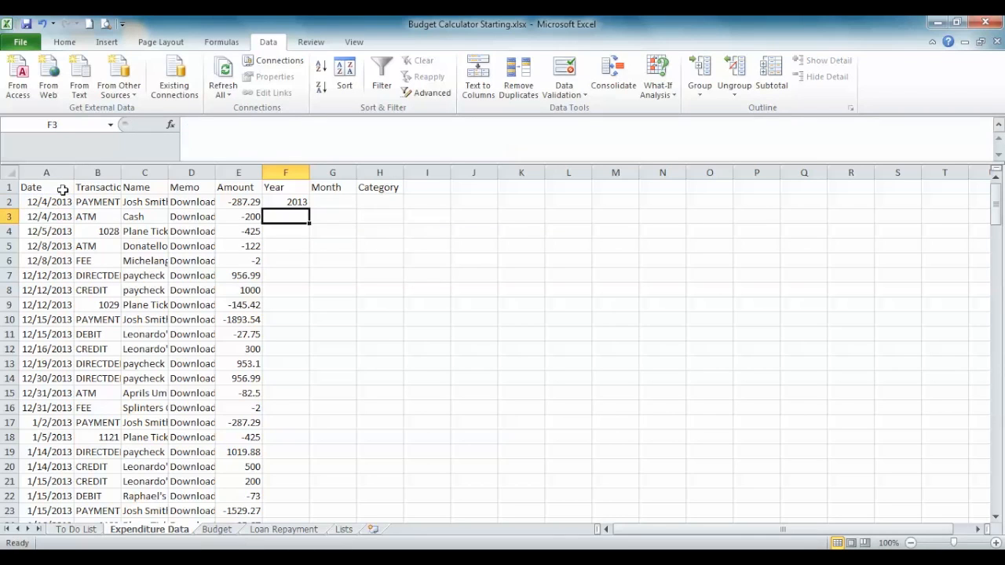
Enter =MONTH(A2) in cell G2 and fill the Year and Month formulas down through all transaction rows.
{"action": "left_click", "coordinate": [332, 201]}
{"action": "type", "text": "="}
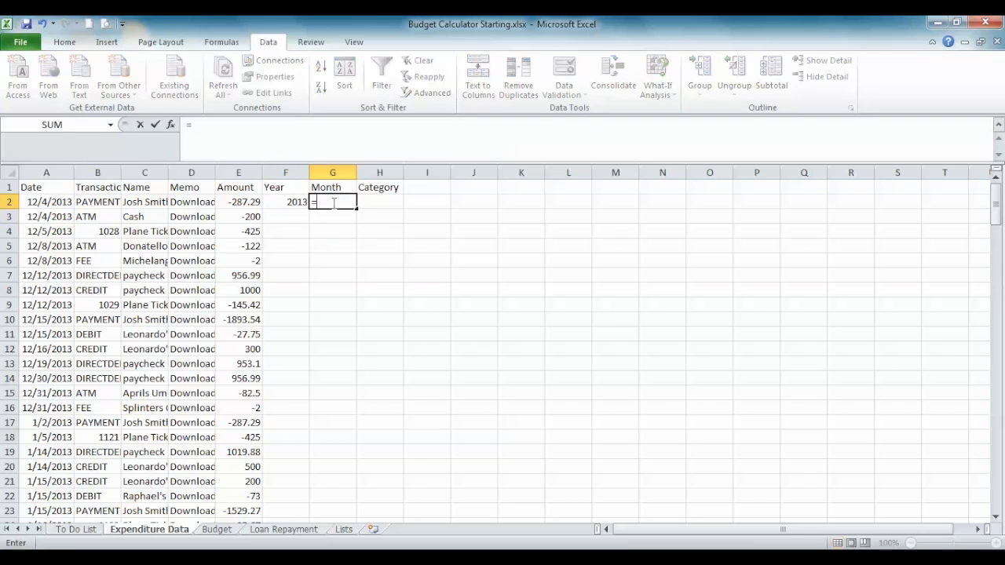
{"action": "type", "text": "month("}
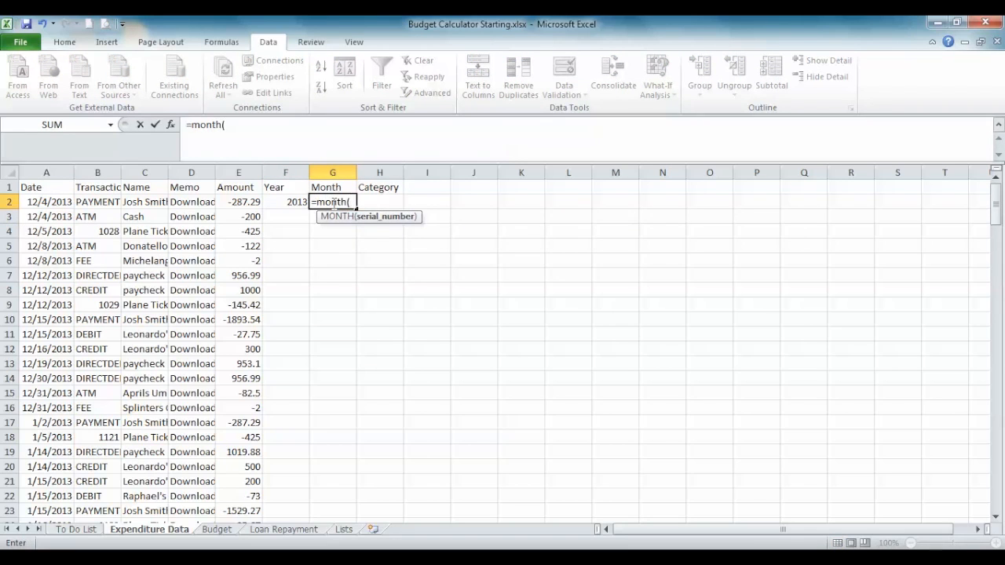
{"action": "left_click", "coordinate": [49, 201]}
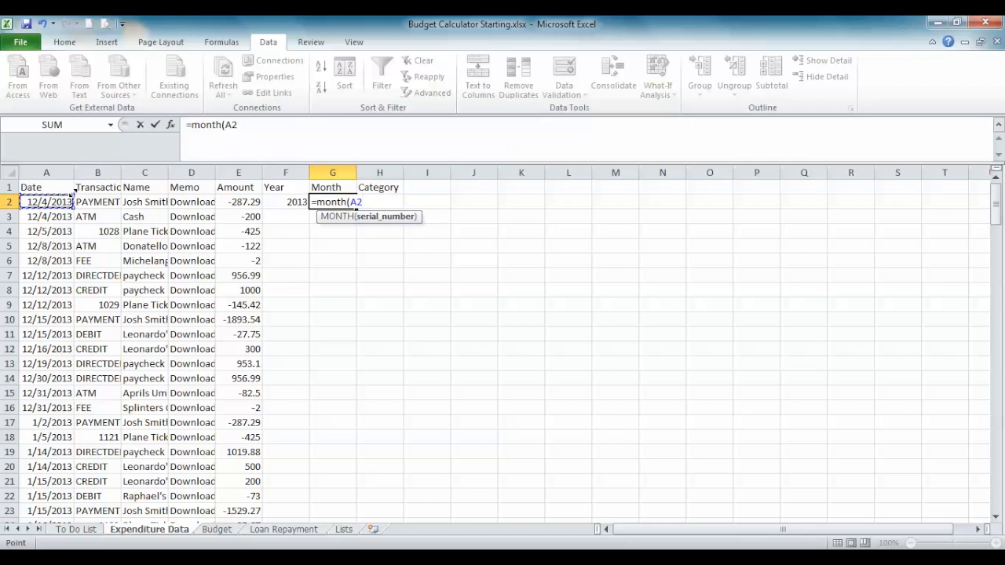
{"action": "type", "text": ")"}
{"action": "key", "text": "Return"}
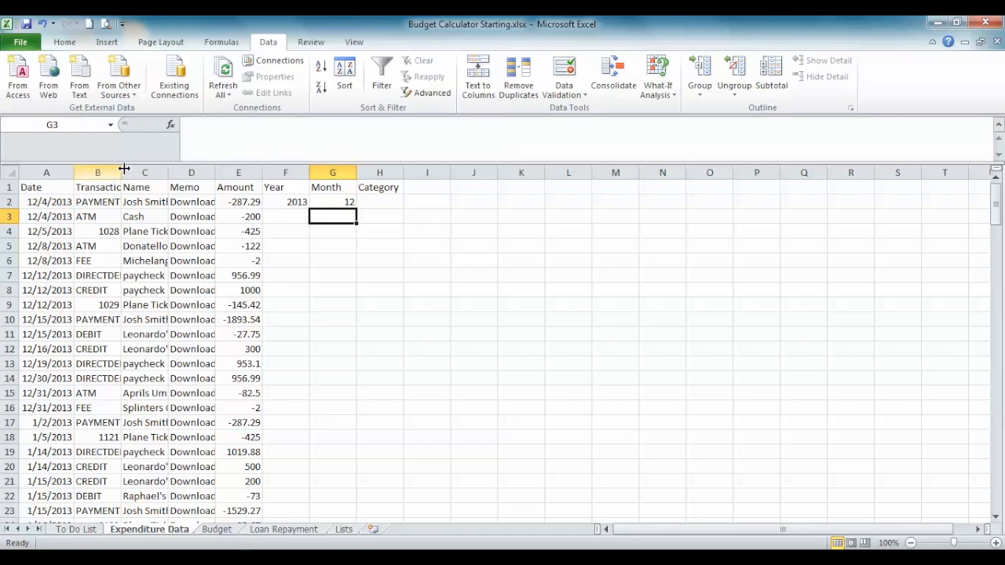
{"action": "left_click_drag", "start_coordinate": [296, 202], "coordinate": [327, 201]}
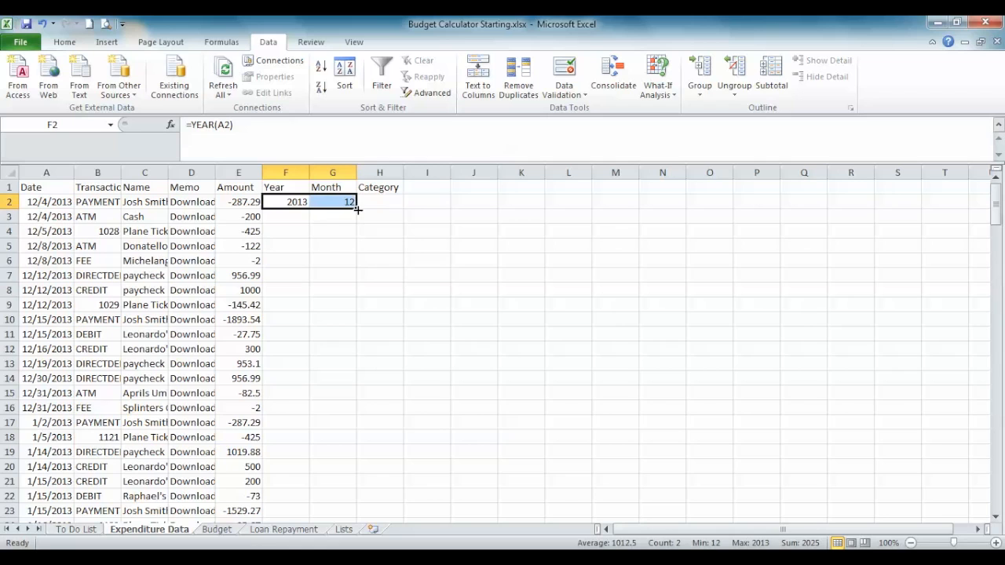
{"action": "double_click", "coordinate": [357, 208]}
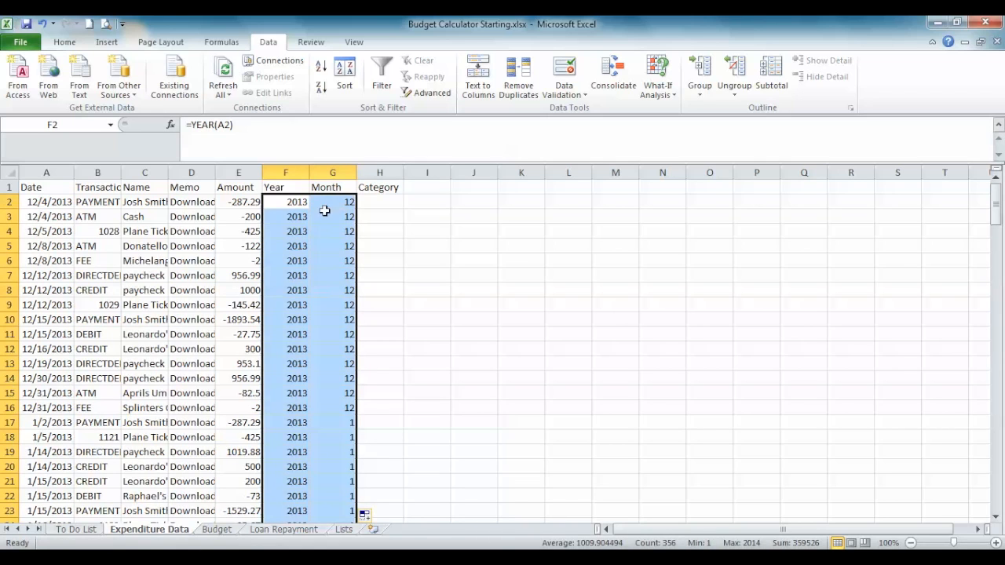
Examine the different entries in the Name column that need a category.
{"action": "left_click", "coordinate": [381, 200]}
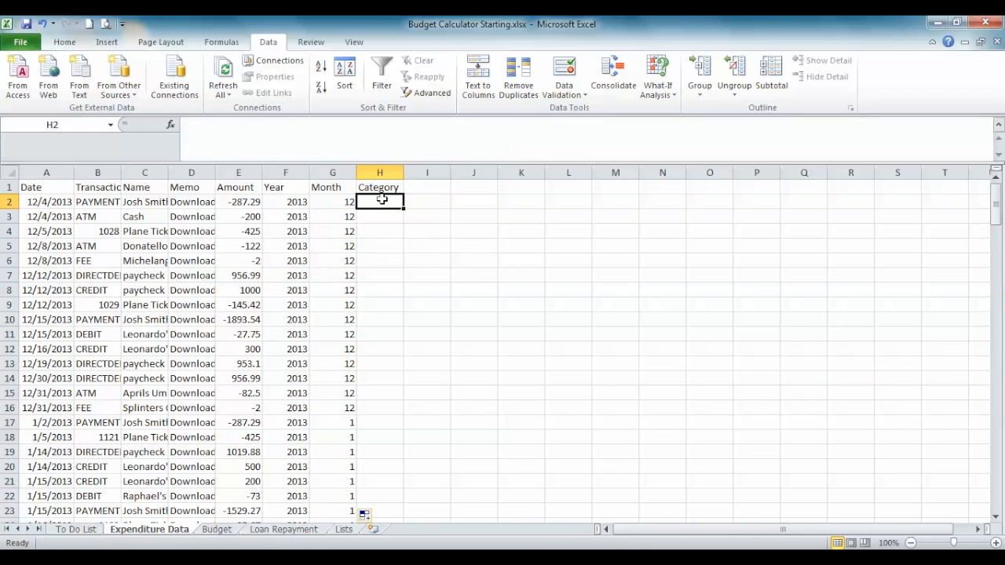
{"action": "left_click", "coordinate": [147, 218]}
{"action": "left_click", "coordinate": [145, 247]}
{"action": "left_click", "coordinate": [143, 291]}
{"action": "left_click", "coordinate": [145, 335]}
{"action": "left_click", "coordinate": [147, 378]}
{"action": "left_click", "coordinate": [153, 409]}
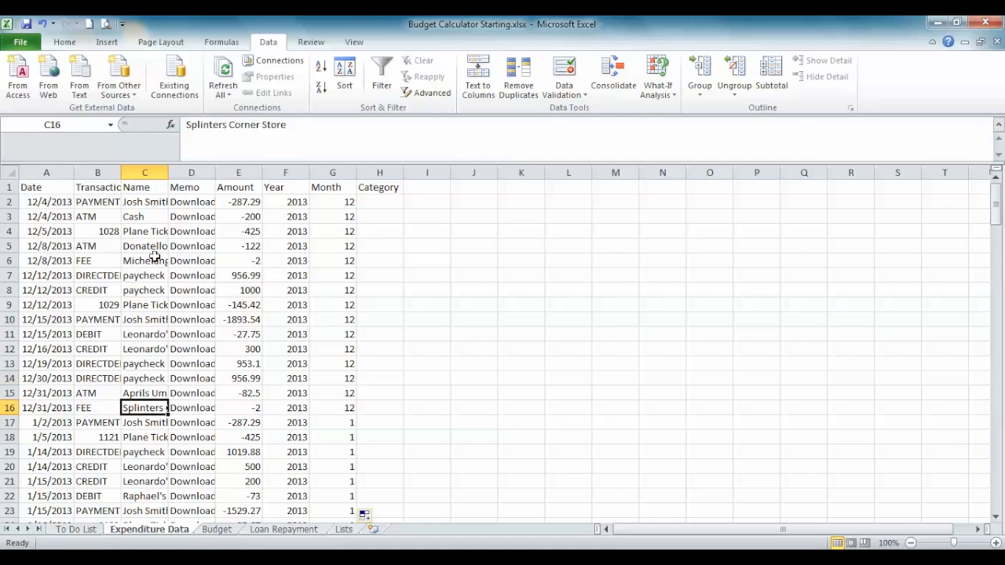
Copy the entire Name column from Expenditure Data into the Lists sheet, starting at cell A1.
{"action": "left_click", "coordinate": [145, 172]}
{"action": "key", "text": "ctrl+c"}
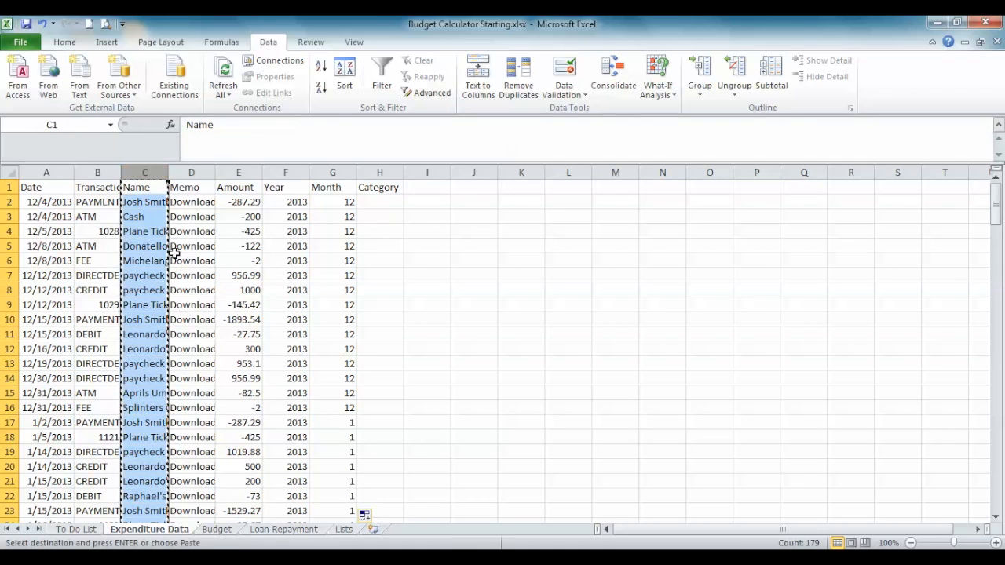
{"action": "left_click", "coordinate": [344, 529]}
{"action": "left_click", "coordinate": [42, 185]}
{"action": "key", "text": "ctrl+v"}
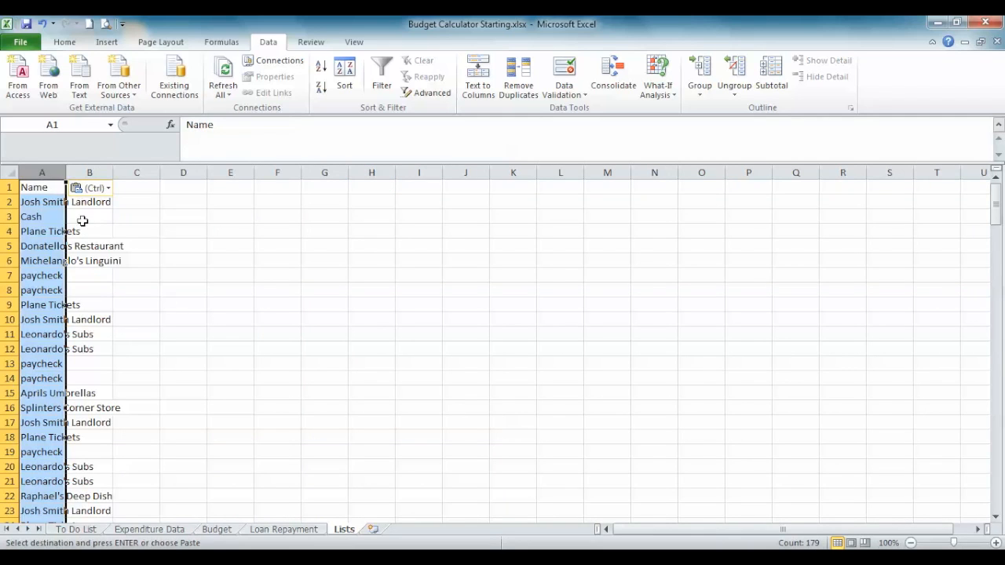
Examine the copied Name list for repeated entries such as paycheck.
{"action": "scroll", "coordinate": [37, 308], "scroll_direction": "down", "scroll_amount": 1}
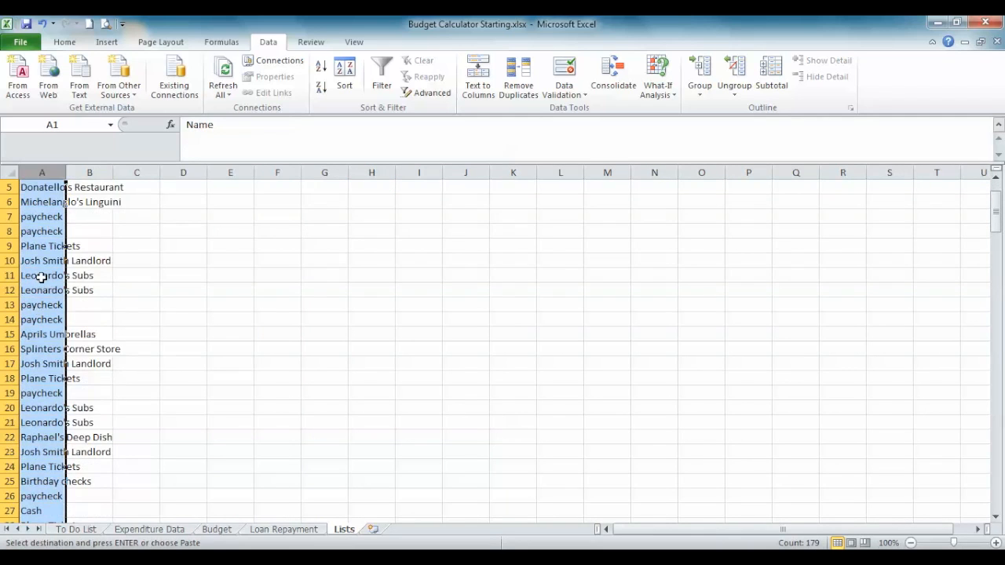
{"action": "left_click", "coordinate": [41, 317]}
{"action": "scroll", "coordinate": [35, 337], "scroll_direction": "down", "scroll_amount": 1}
{"action": "scroll", "coordinate": [33, 353], "scroll_direction": "down", "scroll_amount": 1}
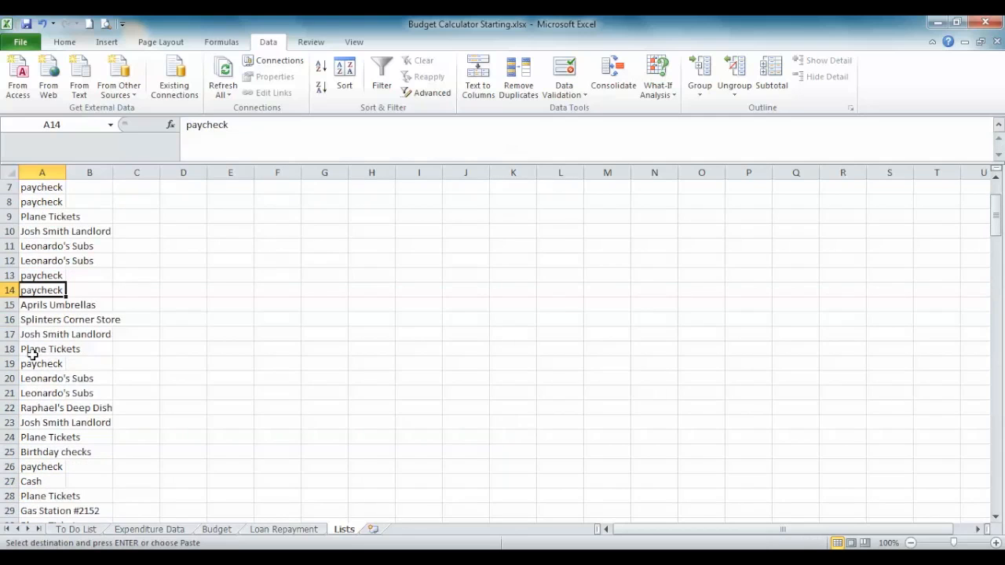
{"action": "left_click", "coordinate": [33, 366]}
{"action": "left_click", "coordinate": [43, 466]}
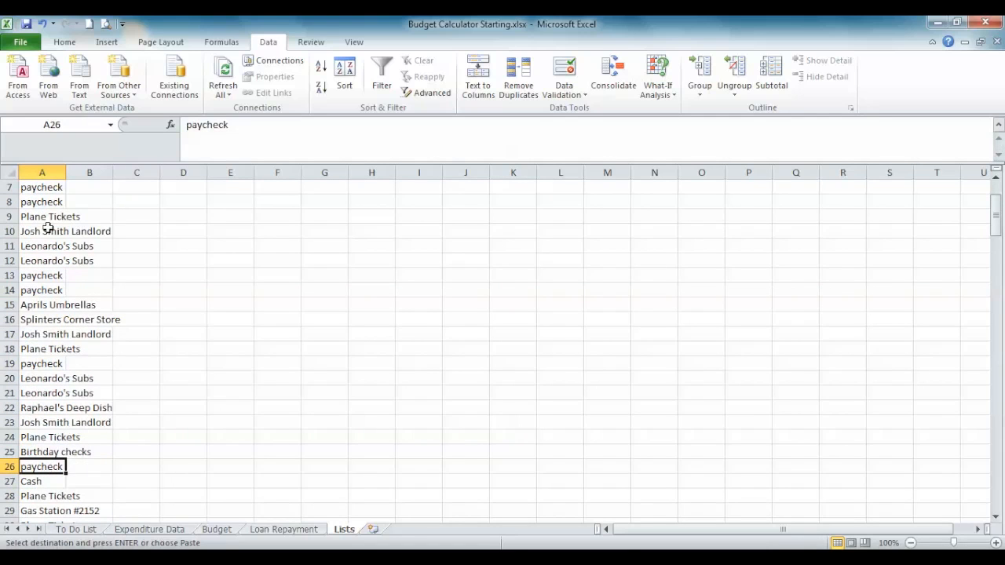
{"action": "scroll", "coordinate": [28, 265], "scroll_direction": "up", "scroll_amount": 2}
{"action": "scroll", "coordinate": [27, 265], "scroll_direction": "up", "scroll_amount": 4}
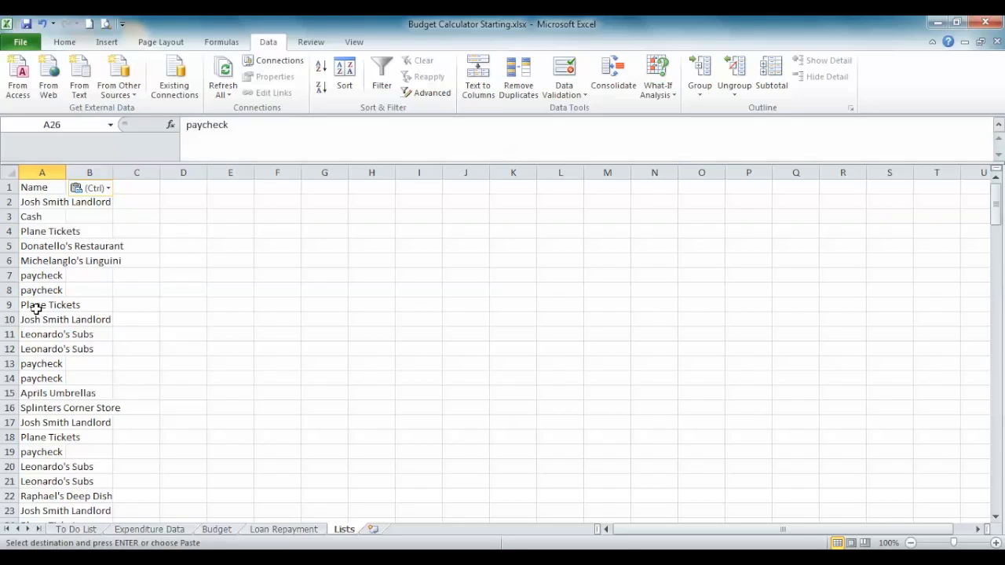
Remove the duplicate values from column A of the Lists sheet.
{"action": "left_click", "coordinate": [41, 171]}
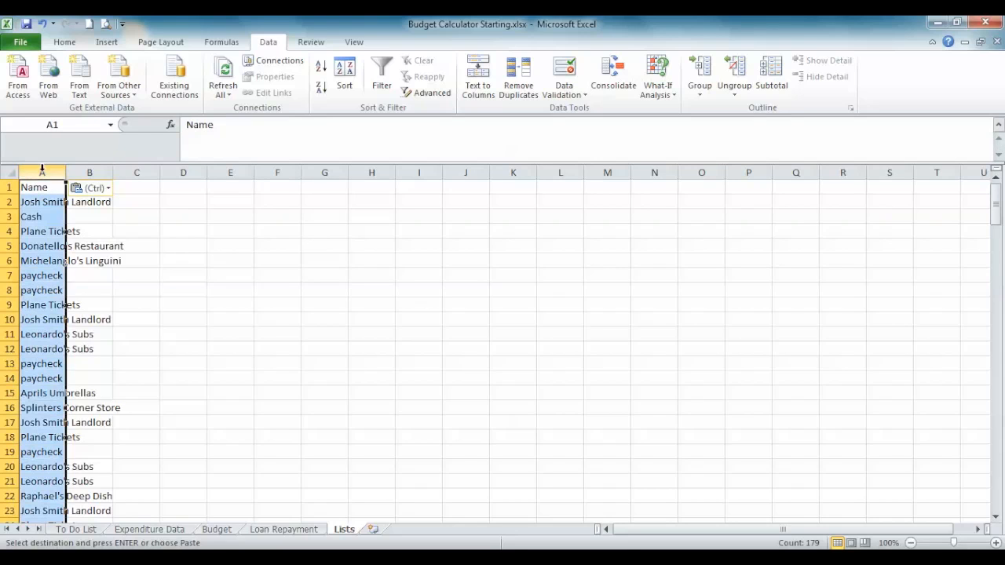
{"action": "left_click", "coordinate": [518, 77]}
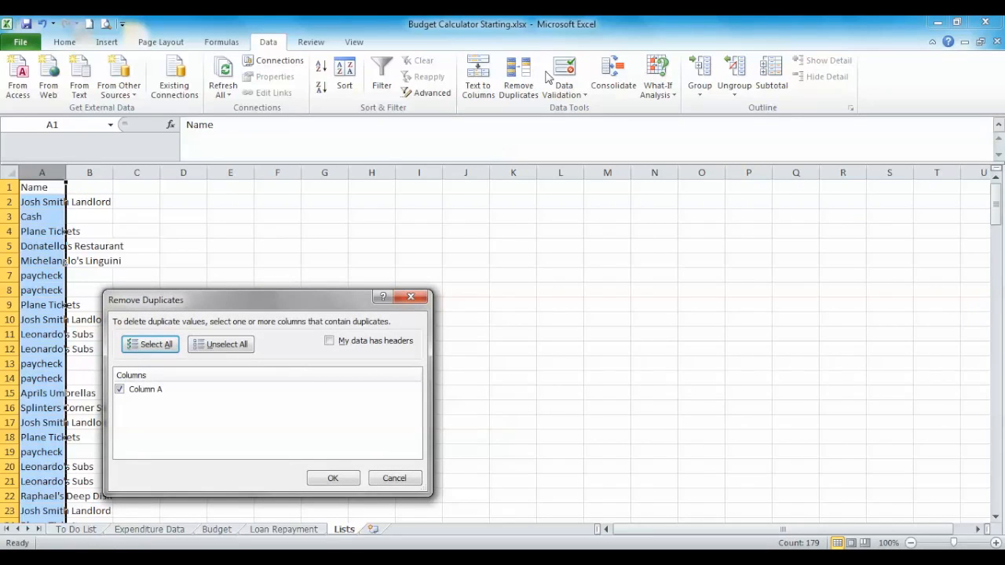
{"action": "left_click", "coordinate": [332, 478]}
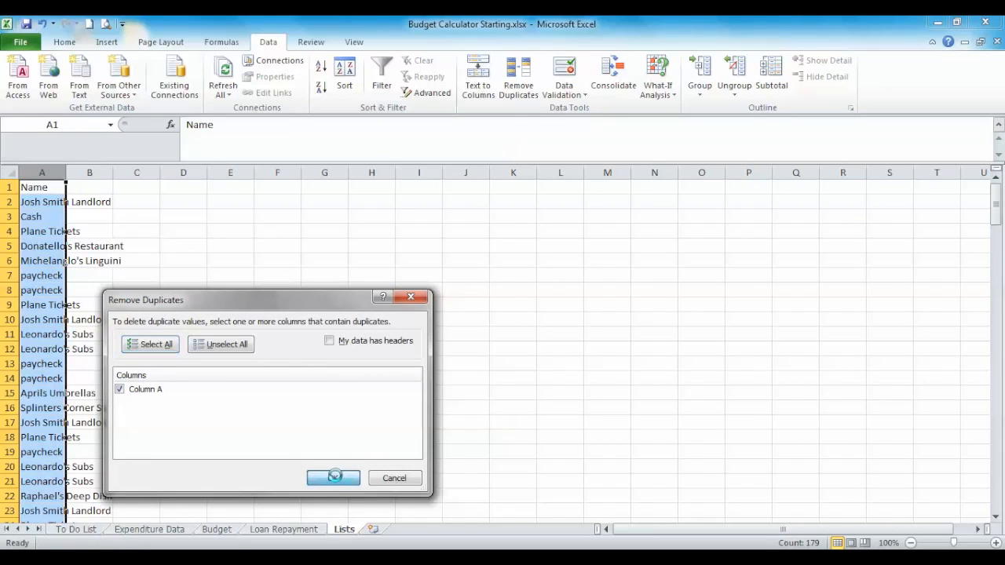
{"action": "left_click", "coordinate": [506, 328]}
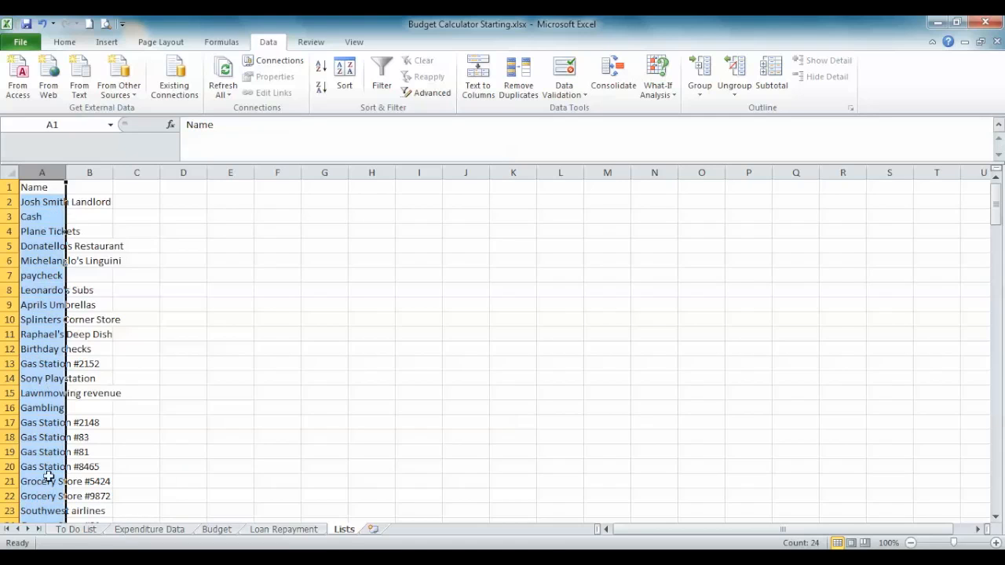
Autofit column A to its longest entry and enter the header Category in cell B1.
{"action": "left_click", "coordinate": [84, 200]}
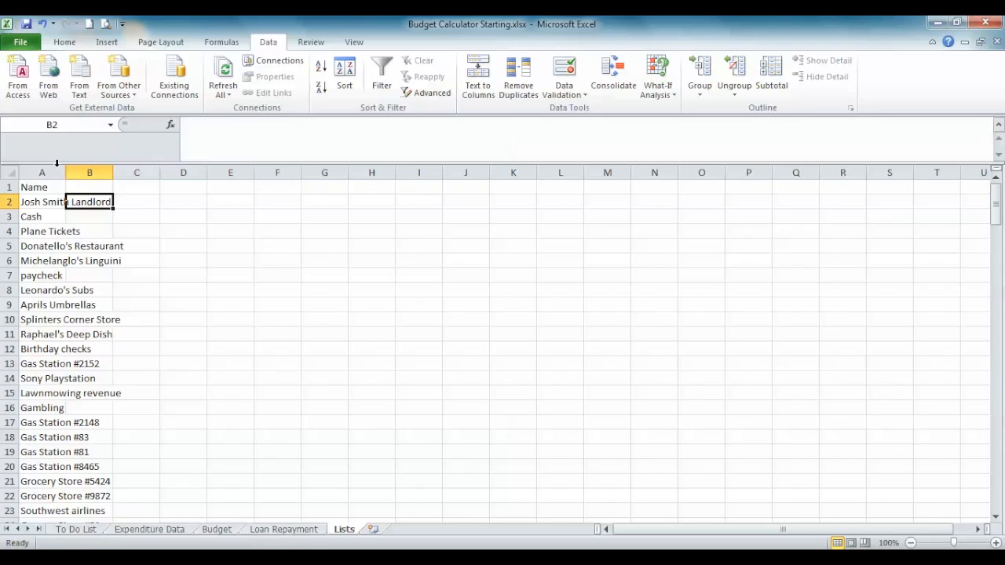
{"action": "double_click", "coordinate": [66, 172]}
{"action": "left_click", "coordinate": [146, 185]}
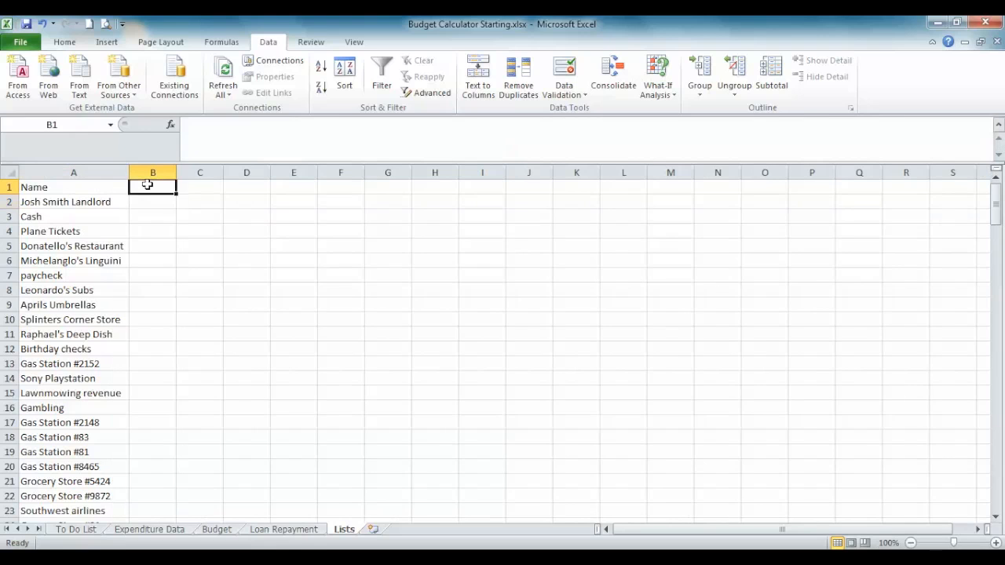
{"action": "type", "text": "Category"}
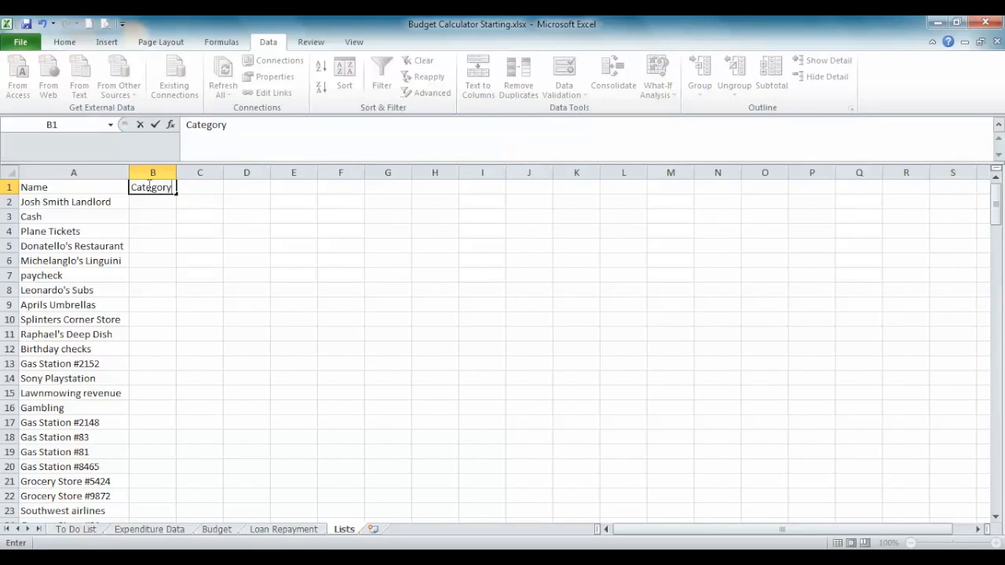
{"action": "key", "text": "Return"}
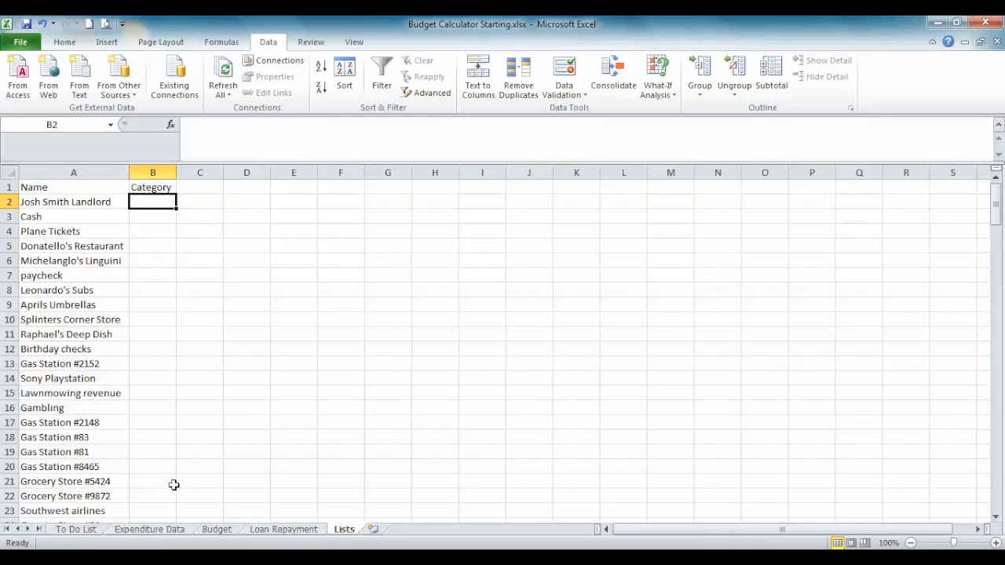
Copy the four category names in E2:E5 of the Budget sheet into the Lists sheet, starting at cell F2.
{"action": "left_click", "coordinate": [129, 531]}
{"action": "left_click", "coordinate": [227, 528]}
{"action": "left_click_drag", "start_coordinate": [267, 204], "coordinate": [262, 246]}
{"action": "key", "text": "ctrl+c"}
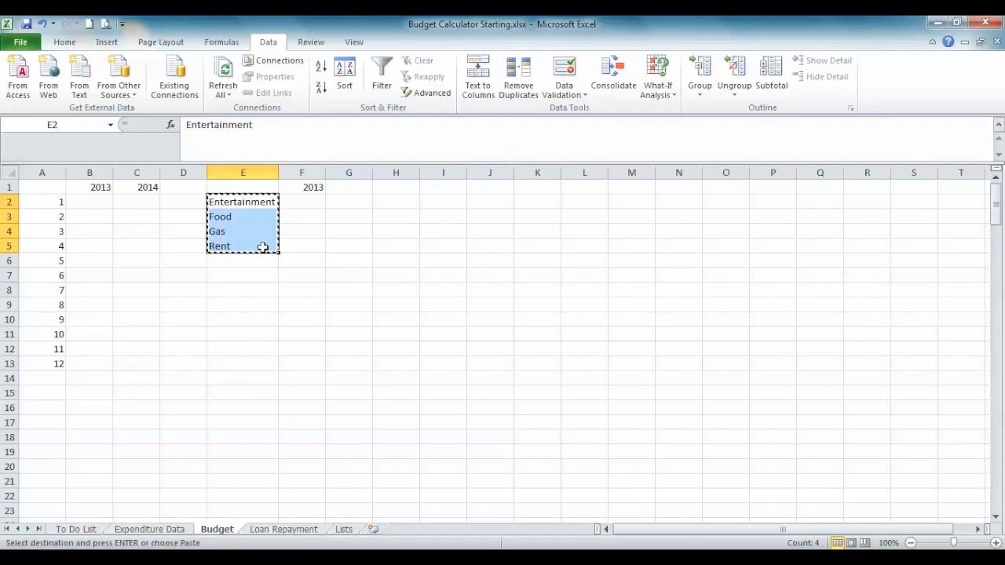
{"action": "left_click", "coordinate": [345, 532]}
{"action": "left_click", "coordinate": [335, 202]}
{"action": "key", "text": "ctrl+v"}
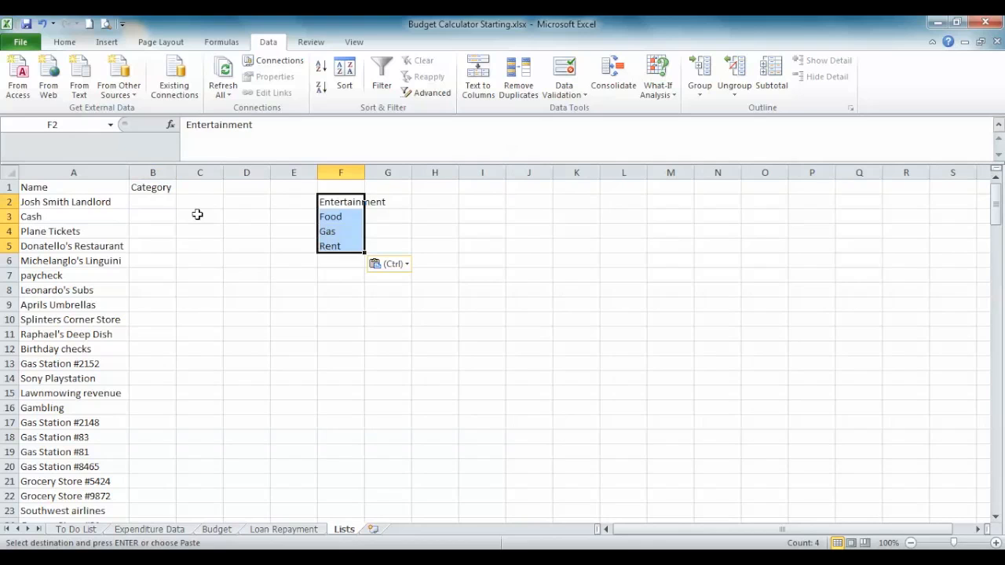
In the Category column, assign Rent to the landlord in B2 and Entertainment to Cash and Plane Tickets in B3:B4.
{"action": "left_click", "coordinate": [162, 203]}
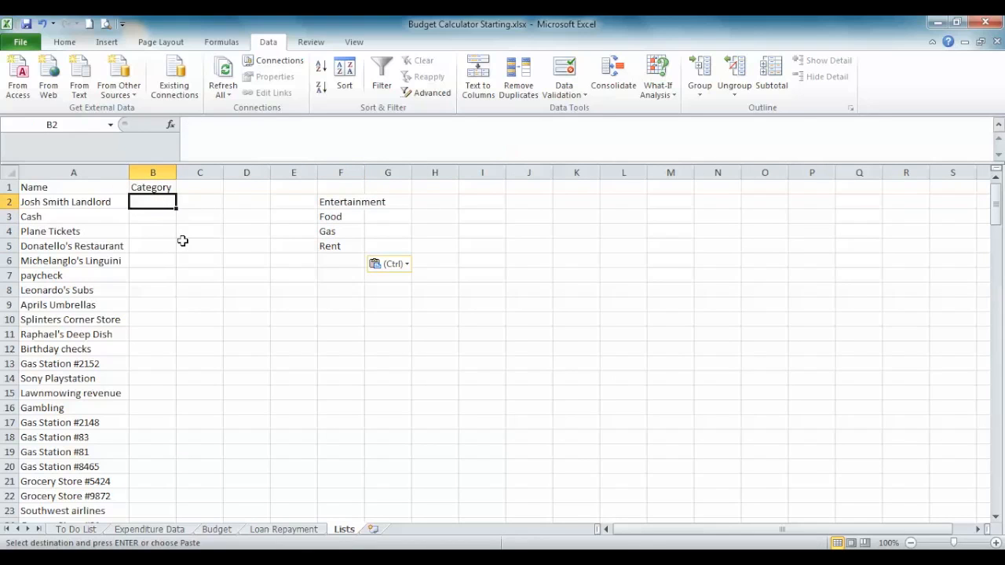
{"action": "type", "text": "Rent"}
{"action": "key", "text": "Return"}
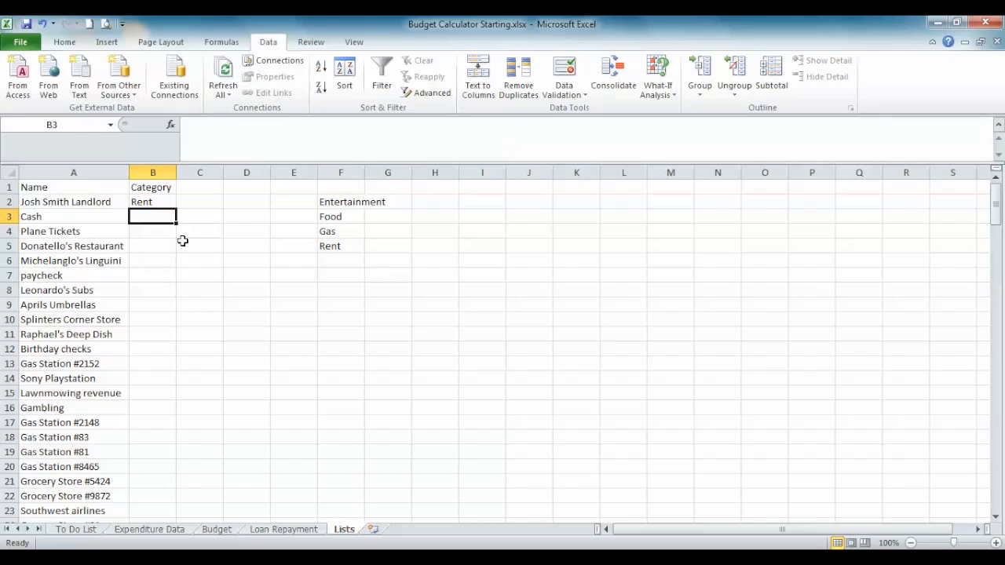
{"action": "type", "text": "Entertainment"}
{"action": "key", "text": "Return"}
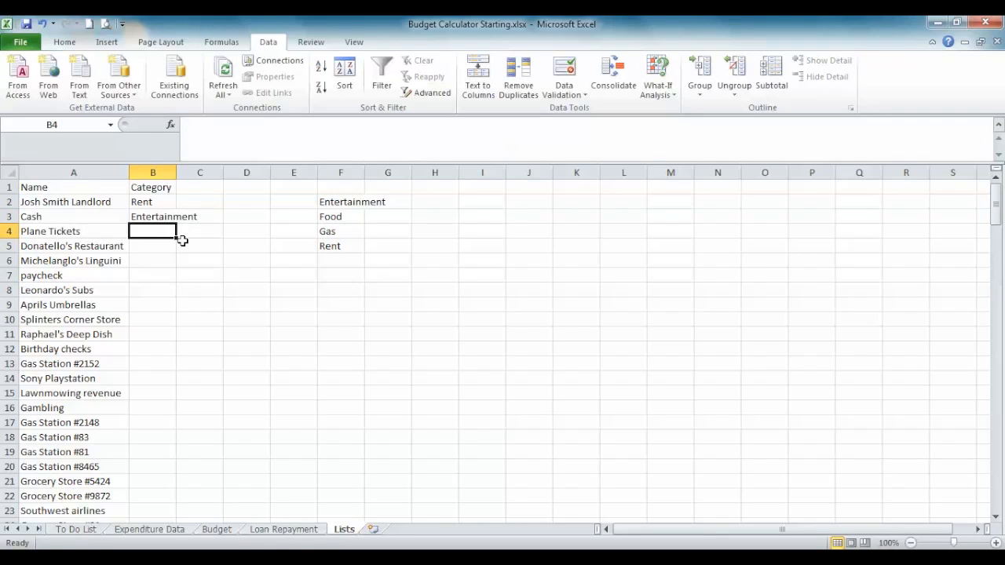
{"action": "type", "text": "Entertainment"}
{"action": "key", "text": "Return"}
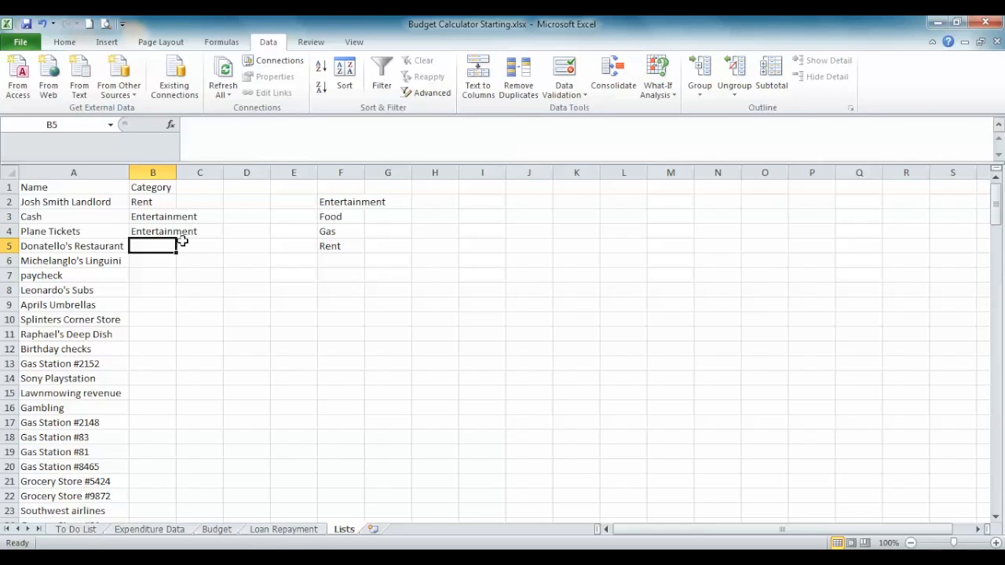
Assign Food to Donatello's Restaurant and Michelanglo's Linguini in B5:B6, and revenue to paycheck in B7.
{"action": "type", "text": "Food"}
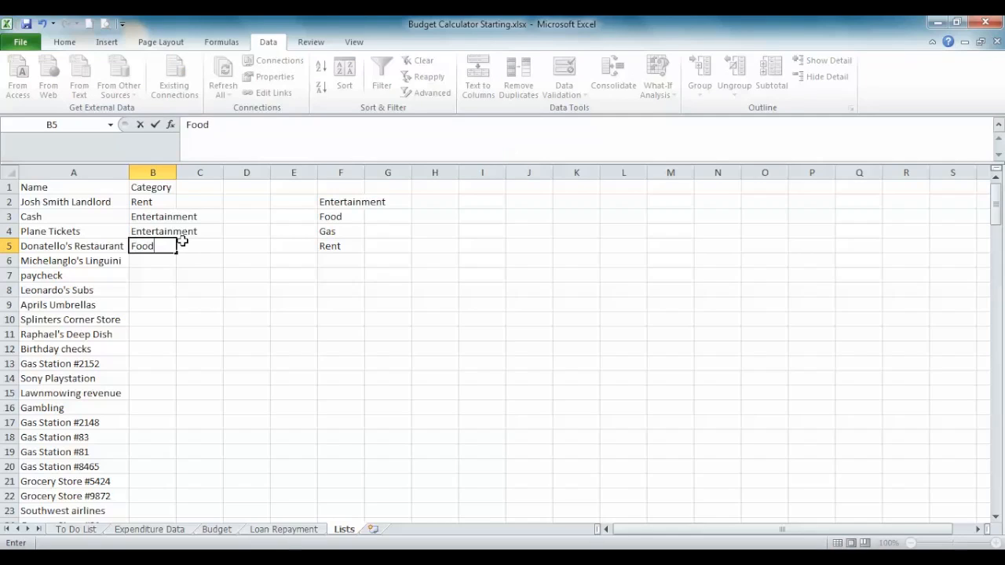
{"action": "key", "text": "Return"}
{"action": "type", "text": "Food"}
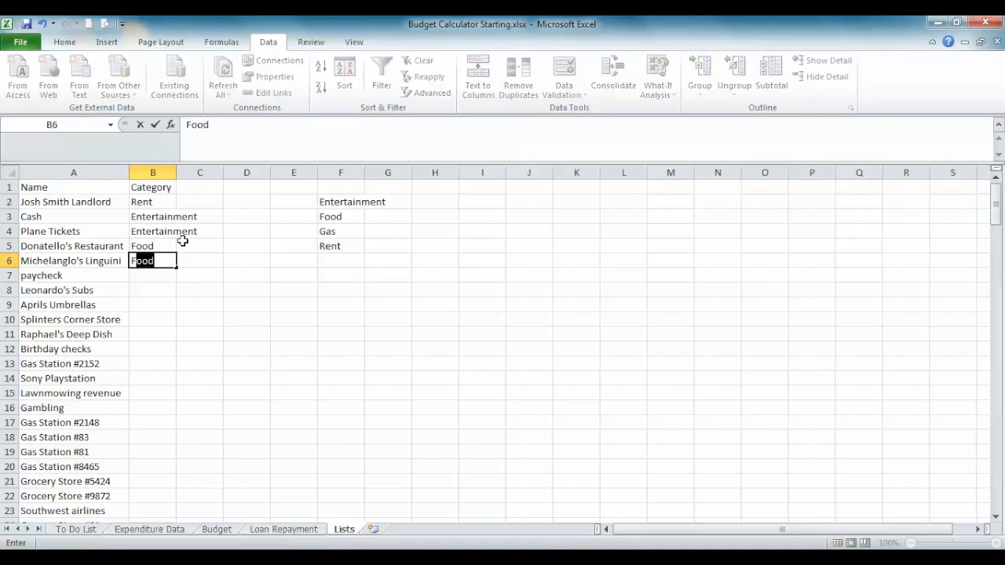
{"action": "key", "text": "Return"}
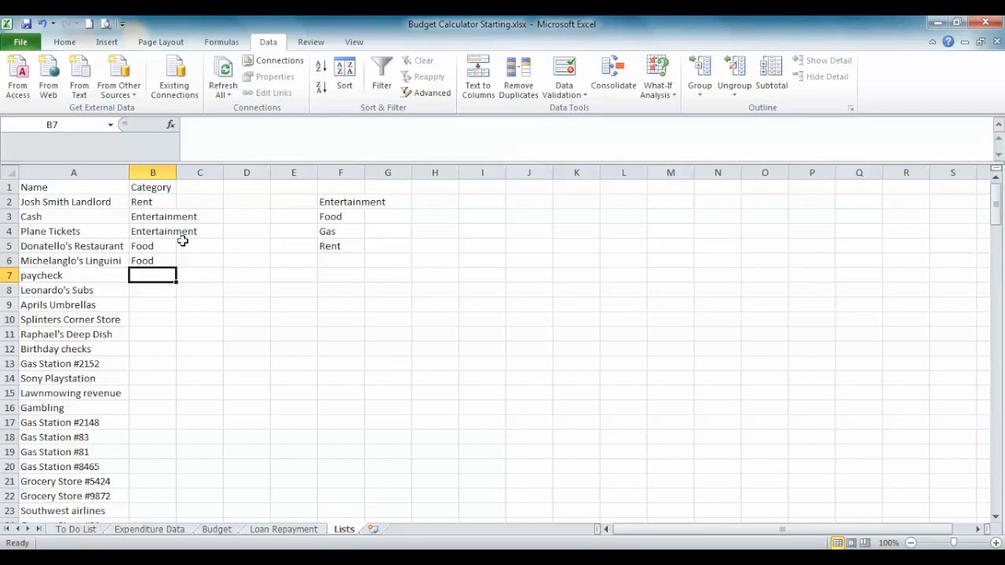
{"action": "type", "text": "revenue"}
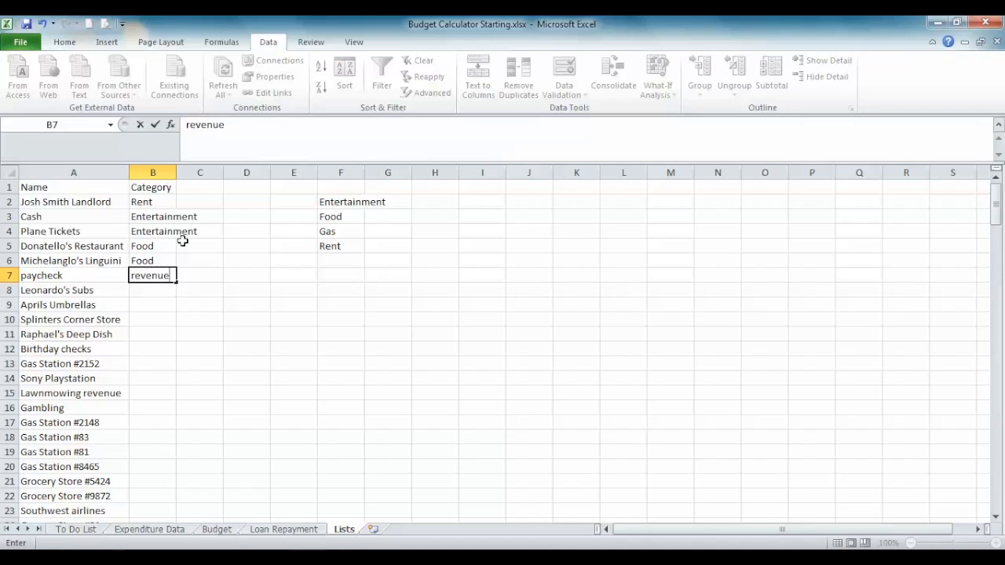
{"action": "key", "text": "Return"}
Assign Entertainment to Leonardo's Subs and Aprils Umbrellas in B8:B9, and Food to Splinters Corner Store in B10.
{"action": "type", "text": "Entertainment"}
{"action": "key", "text": "Return"}
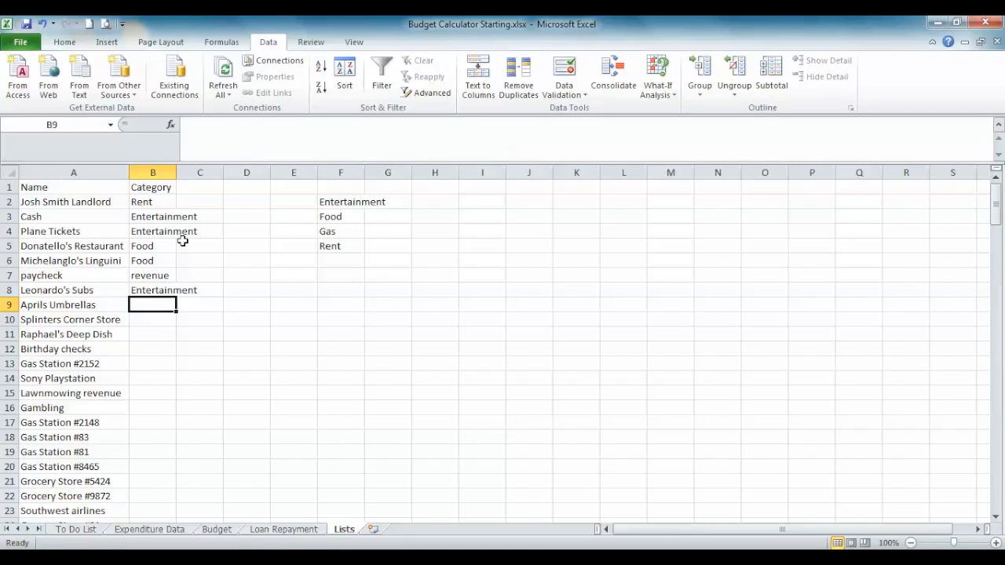
{"action": "type", "text": "Entertainment"}
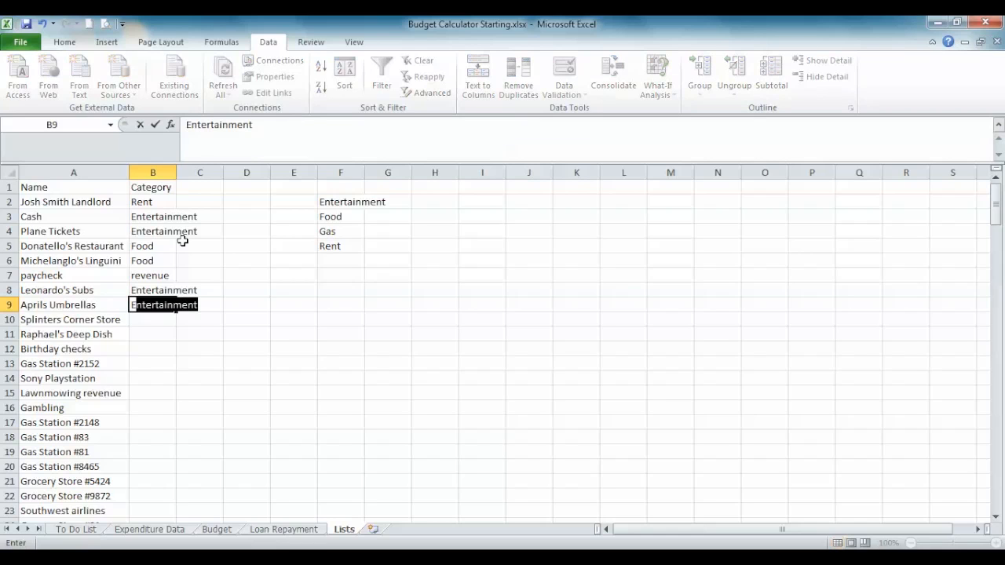
{"action": "key", "text": "Return"}
{"action": "type", "text": "En"}
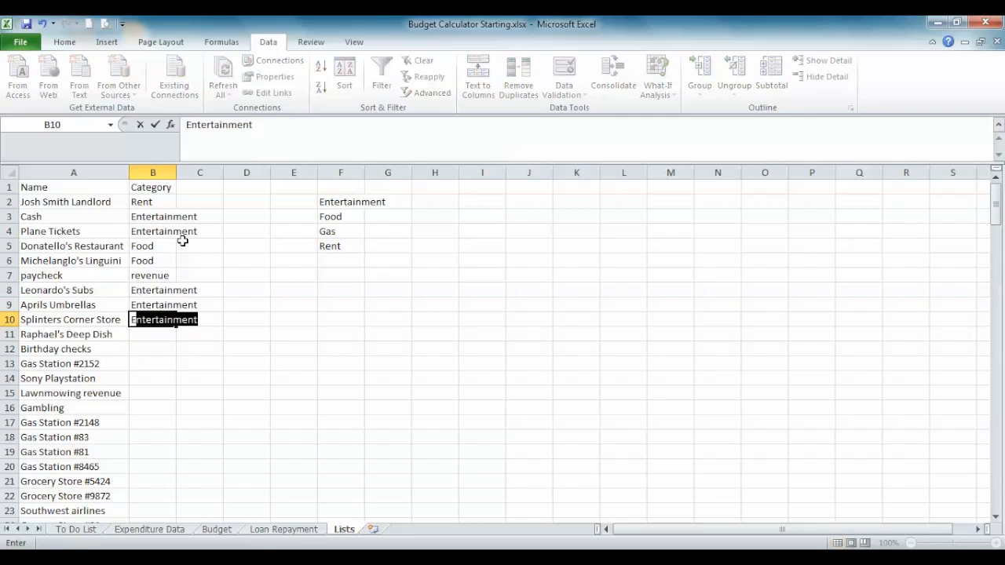
{"action": "type", "text": "Food"}
{"action": "key", "text": "Return"}
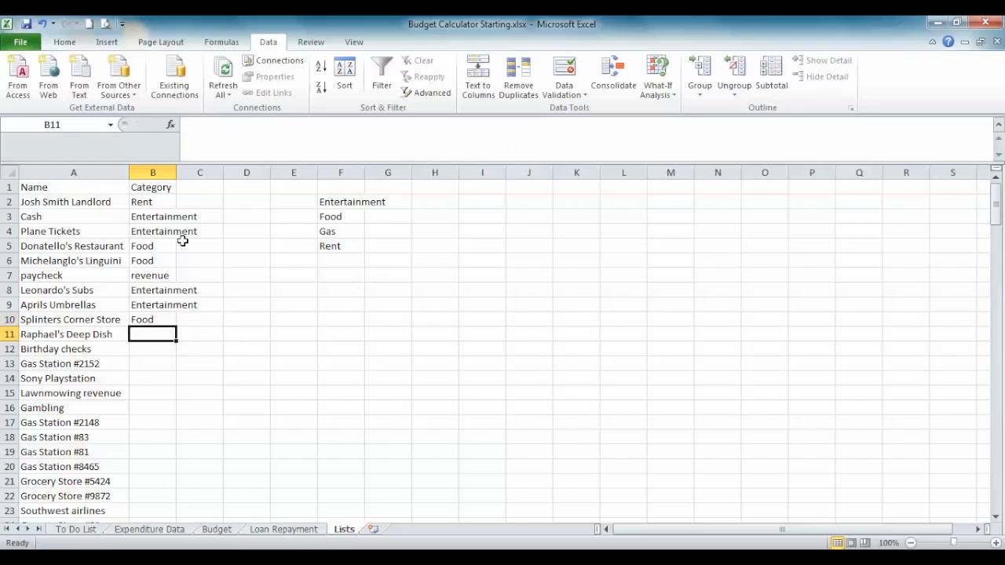
Assign Food to Raphael's Deep Dish in B11 and revenue to Birthday checks in B12.
{"action": "type", "text": "Fo"}
{"action": "key", "text": "Return"}
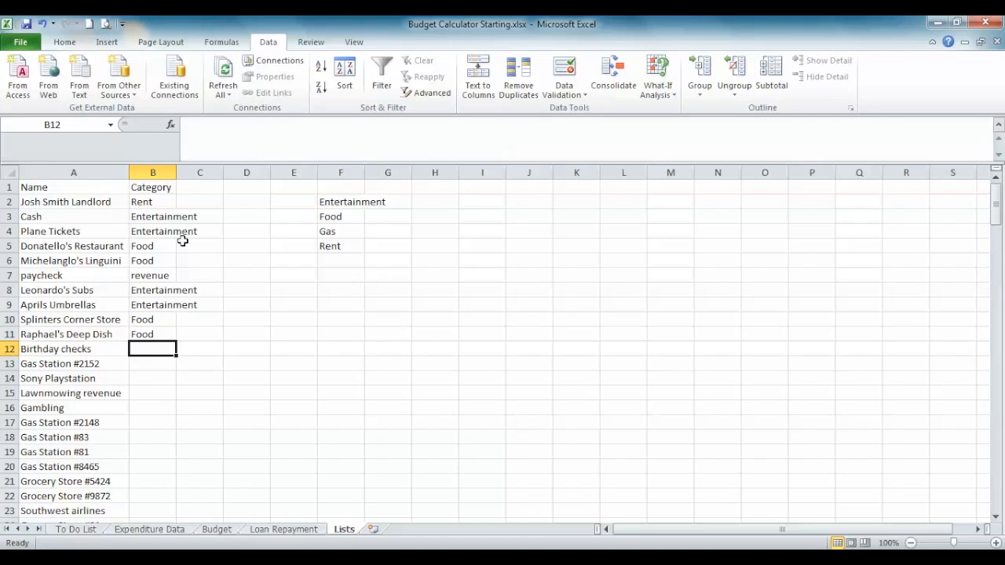
{"action": "type", "text": "reve"}
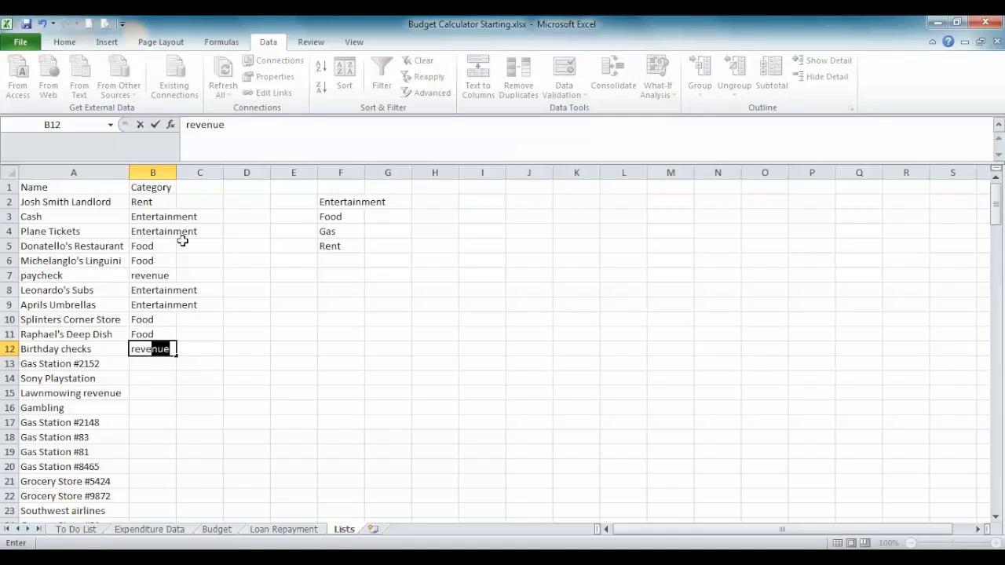
{"action": "key", "text": "Return"}
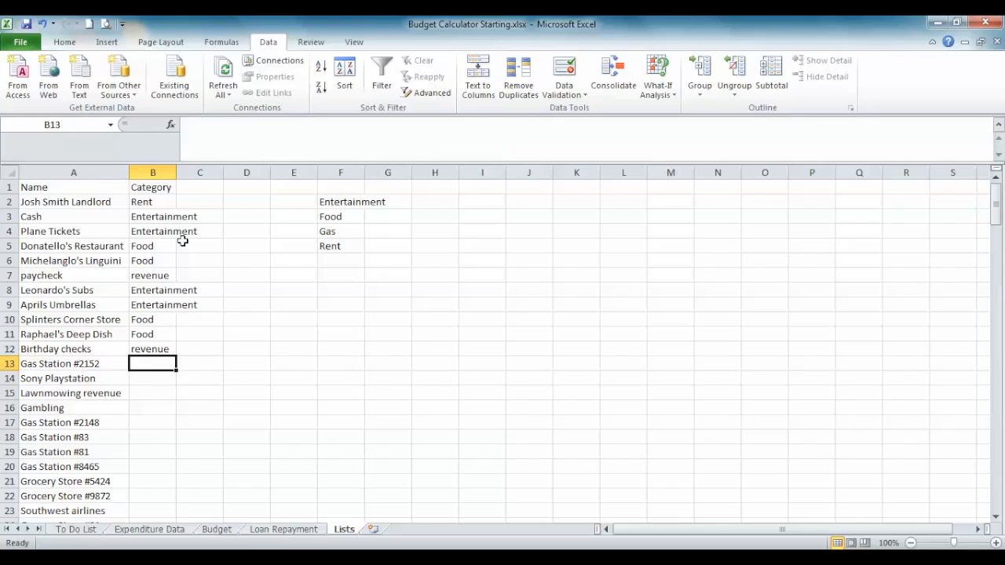
Assign the category Gas to Gas Station #2152 in cell B13.
{"action": "type", "text": "C"}
{"action": "key", "text": "BackSpace"}
{"action": "key", "text": "BackSpace"}
{"action": "type", "text": "G"}
{"action": "key", "text": "BackSpace"}
{"action": "type", "text": "Gas"}
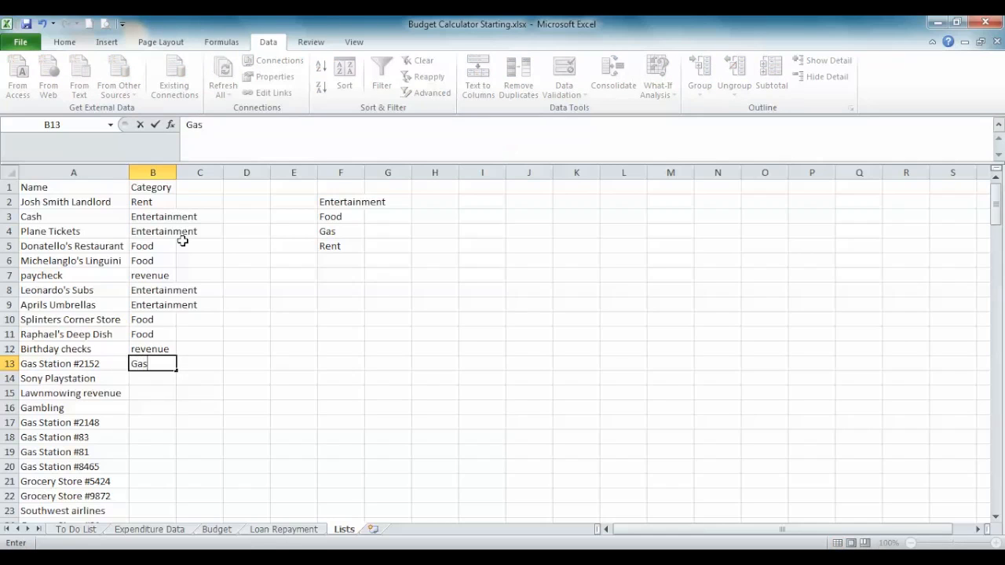
{"action": "key", "text": "Return"}
Assign Entertainment to Sony Playstation and Gambling in B14 and B16, and revenue to Lawnmowing revenue in B15.
{"action": "type", "text": "E"}
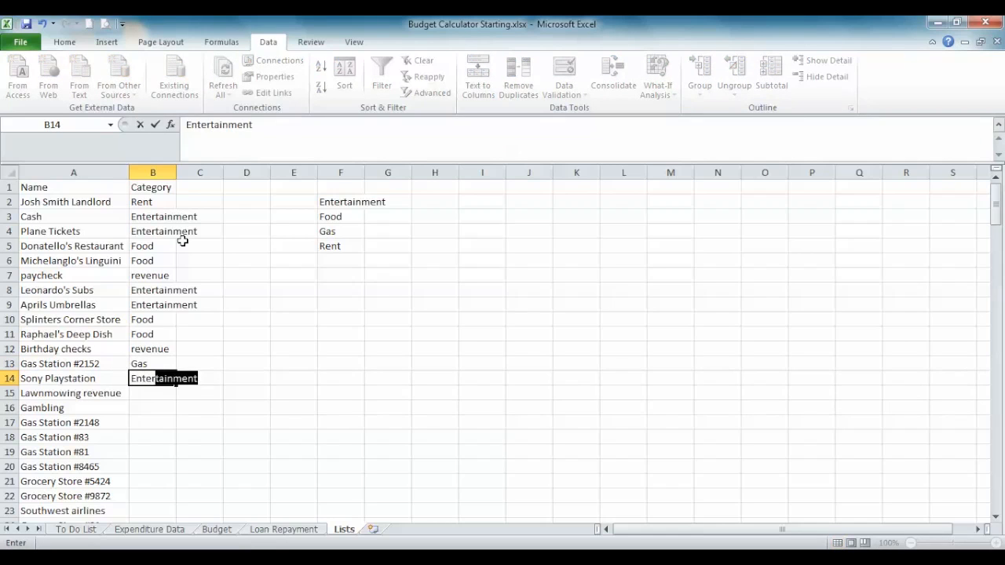
{"action": "type", "text": "nter"}
{"action": "key", "text": "Return"}
{"action": "type", "text": "r"}
{"action": "key", "text": "Return"}
{"action": "type", "text": "E"}
{"action": "key", "text": "Return"}
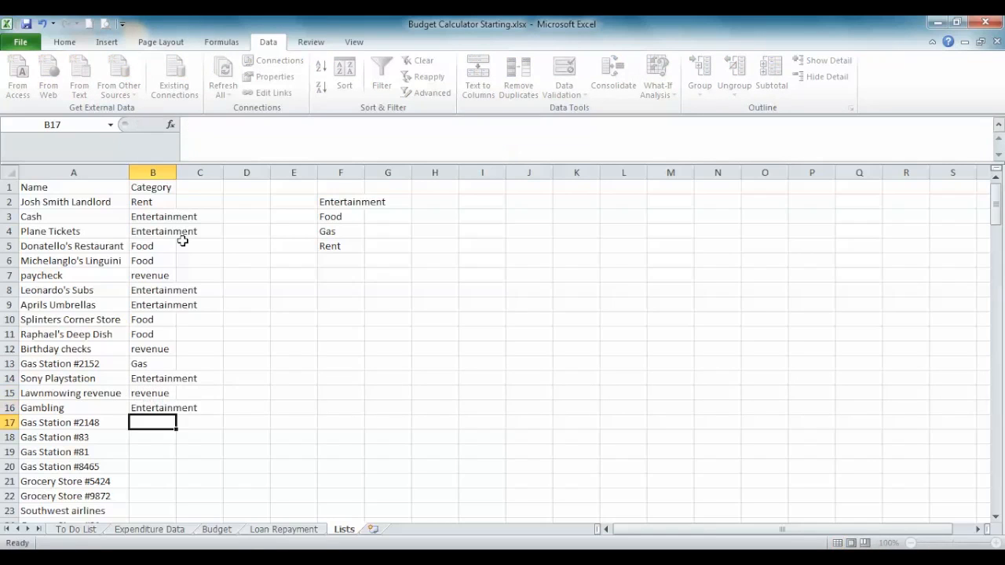
Assign the category Gas to the four consecutive gas stations in B17:B20.
{"action": "type", "text": "G"}
{"action": "key", "text": "Return"}
{"action": "type", "text": "G"}
{"action": "key", "text": "Return"}
{"action": "type", "text": "G"}
{"action": "key", "text": "Return"}
{"action": "type", "text": "G"}
{"action": "key", "text": "Return"}
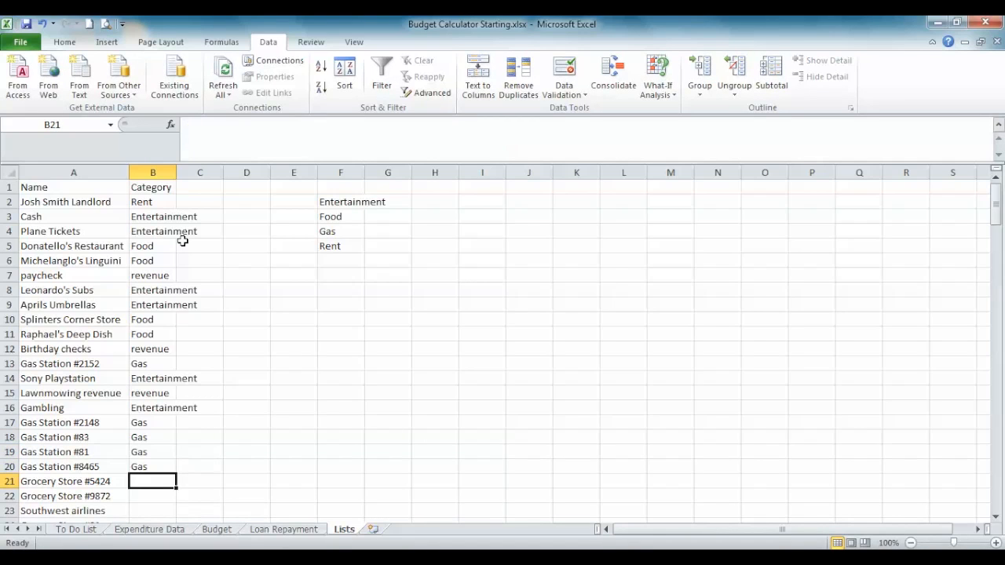
Assign Food to the three grocery stores in B21, B22 and B24, and Entertainment to Southwest airlines in B23.
{"action": "type", "text": "Food"}
{"action": "key", "text": "Return"}
{"action": "type", "text": "Fo"}
{"action": "key", "text": "Return"}
{"action": "type", "text": "Ent"}
{"action": "key", "text": "Return"}
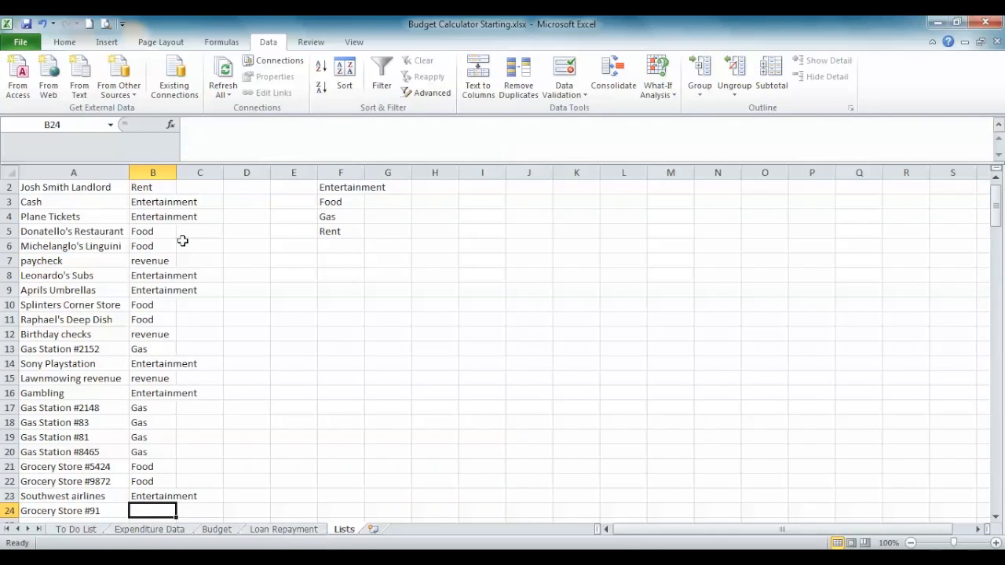
{"action": "type", "text": "Food"}
{"action": "key", "text": "Return"}
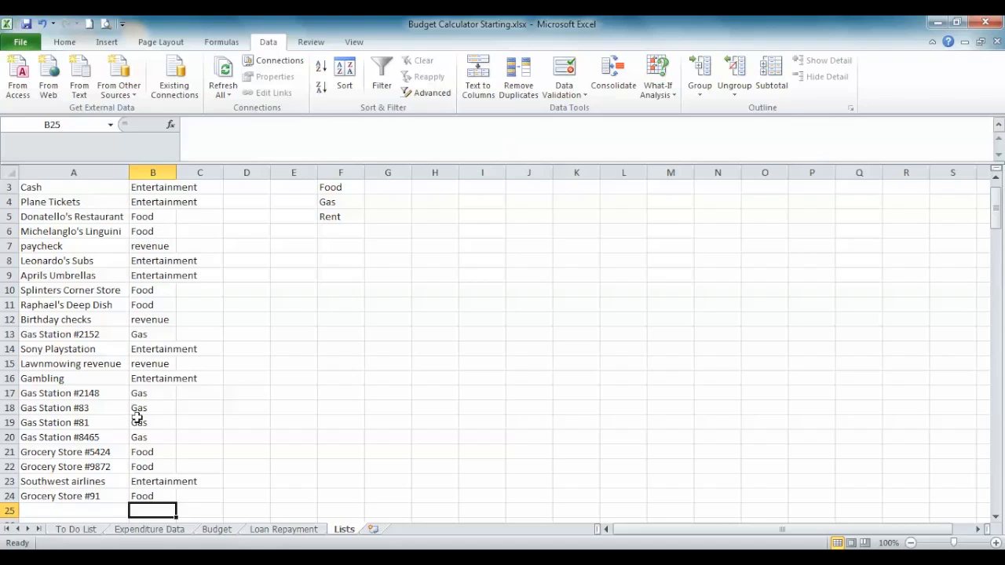
Delete the reference list of category names from F2:F5 of the Lists sheet.
{"action": "scroll", "coordinate": [137, 418], "scroll_direction": "up", "scroll_amount": 1}
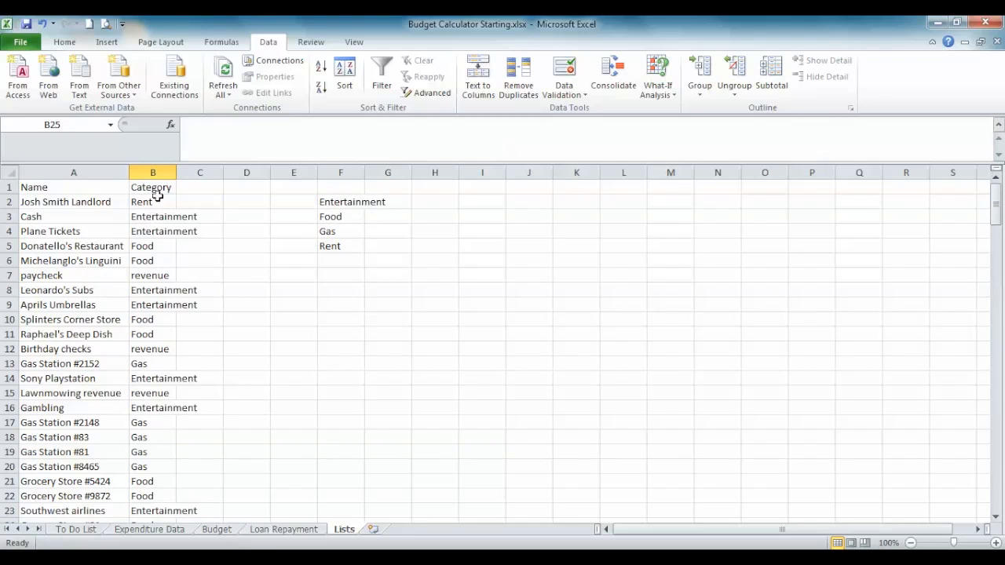
{"action": "left_click", "coordinate": [338, 190]}
{"action": "left_click_drag", "start_coordinate": [337, 201], "coordinate": [339, 256]}
{"action": "key", "text": "Delete"}
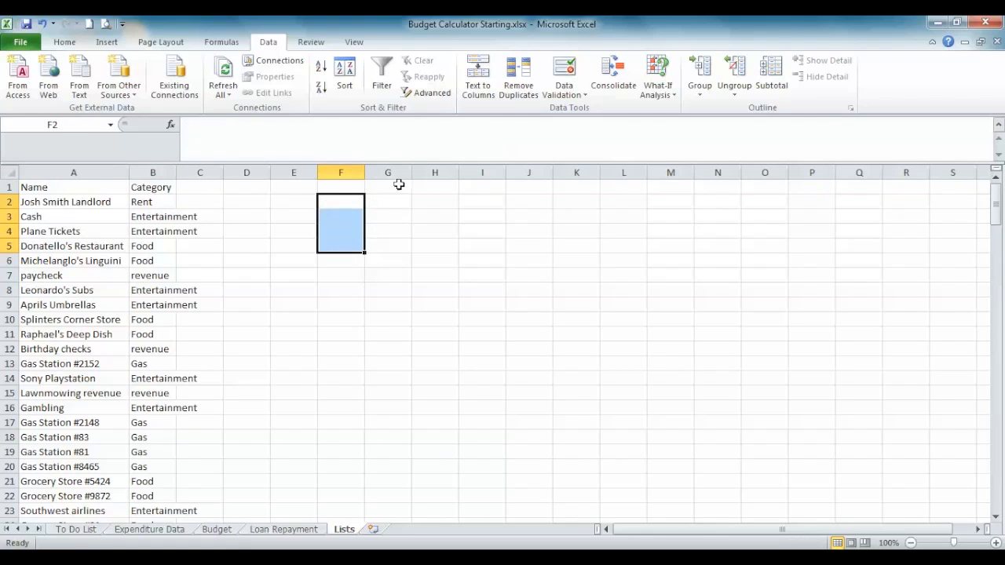
Review the name-to-category list on Lists, and examine the Expenditure Data rows down to the last entry.
{"action": "scroll", "coordinate": [81, 246], "scroll_direction": "down", "scroll_amount": 2}
{"action": "scroll", "coordinate": [84, 266], "scroll_direction": "up", "scroll_amount": 2}
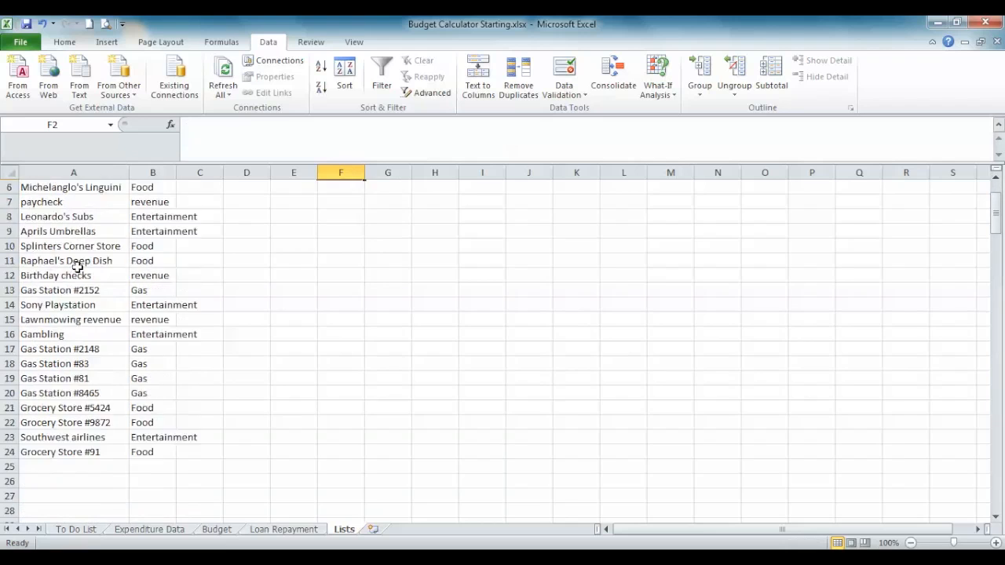
{"action": "left_click", "coordinate": [181, 531]}
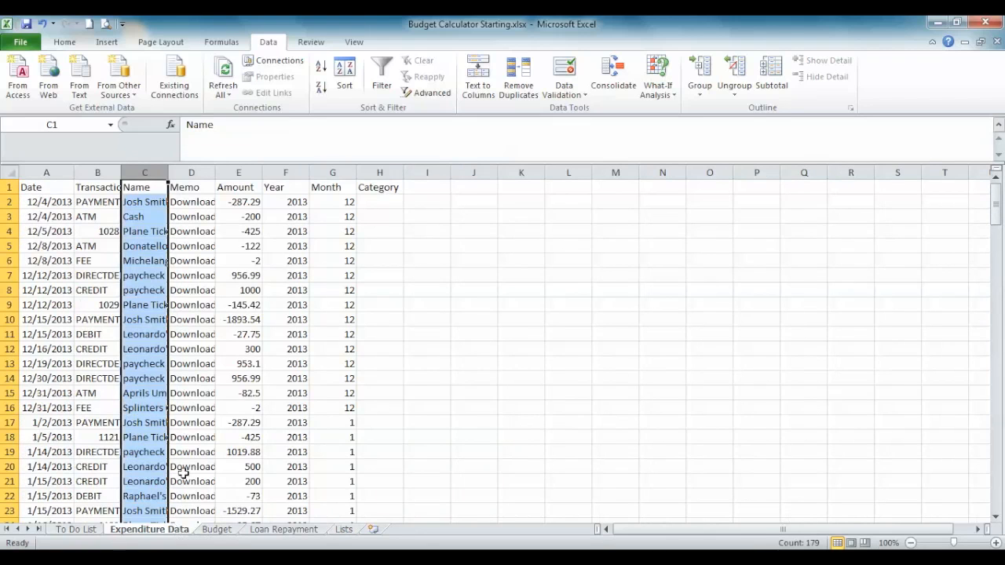
{"action": "scroll", "coordinate": [126, 400], "scroll_direction": "down", "scroll_amount": 3}
{"action": "scroll", "coordinate": [115, 390], "scroll_direction": "down", "scroll_amount": 19}
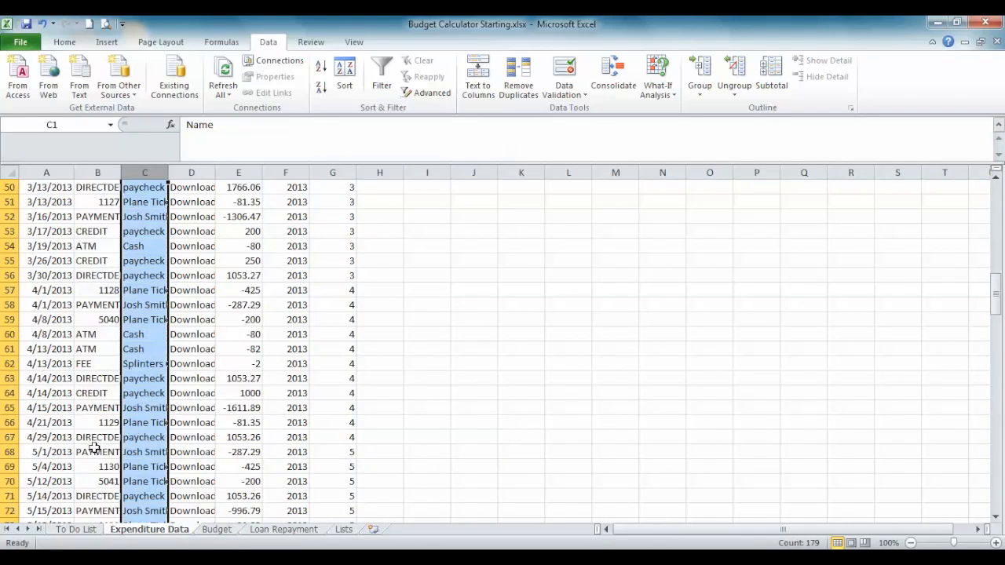
{"action": "scroll", "coordinate": [88, 458], "scroll_direction": "down", "scroll_amount": 20}
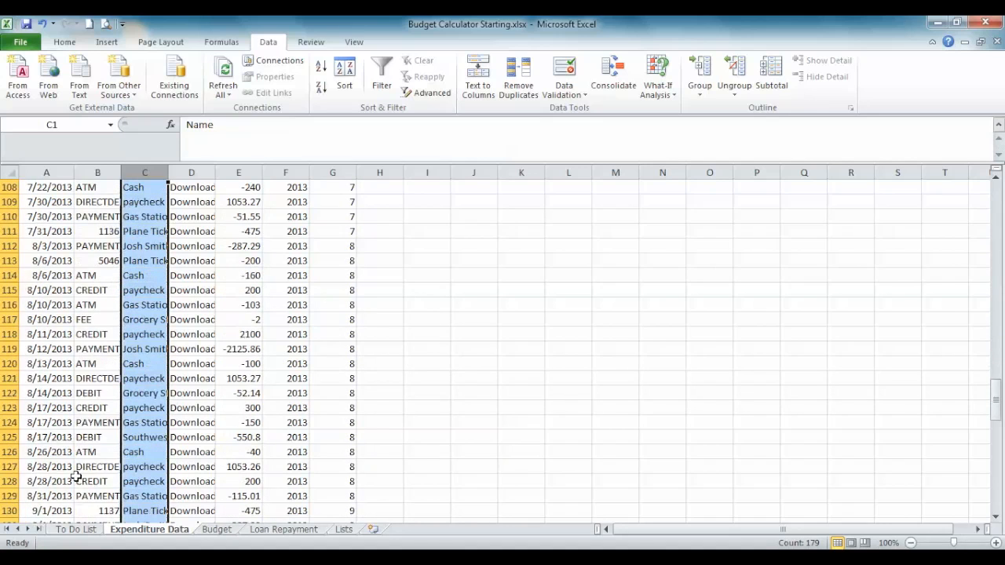
{"action": "scroll", "coordinate": [75, 478], "scroll_direction": "down", "scroll_amount": 14}
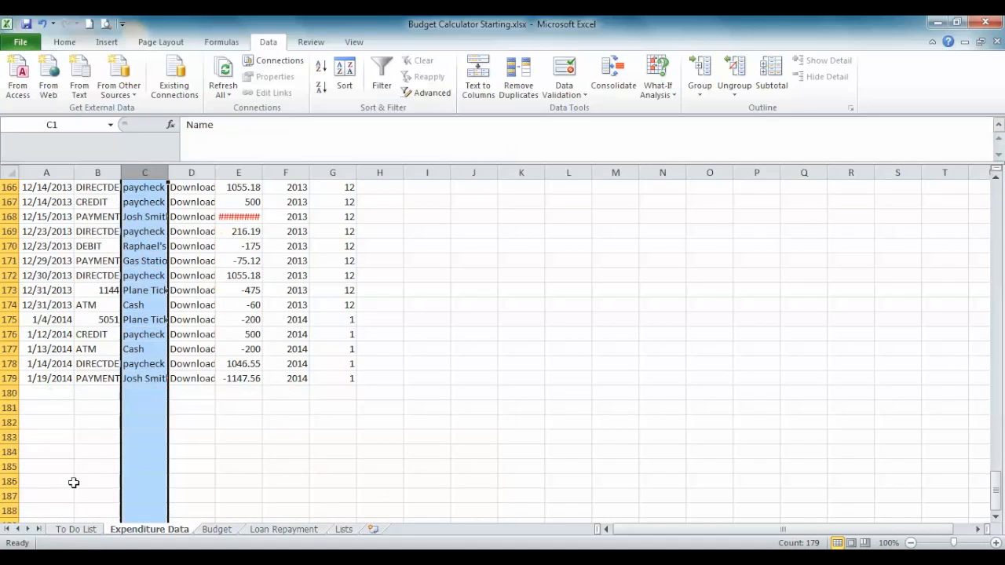
{"action": "left_click_drag", "start_coordinate": [995, 478], "coordinate": [987, 190]}
In H2 of Expenditure Data, look up the category of the name with =VLOOKUP(C2,Lists!$A:$B,2,0).
{"action": "left_click", "coordinate": [384, 204]}
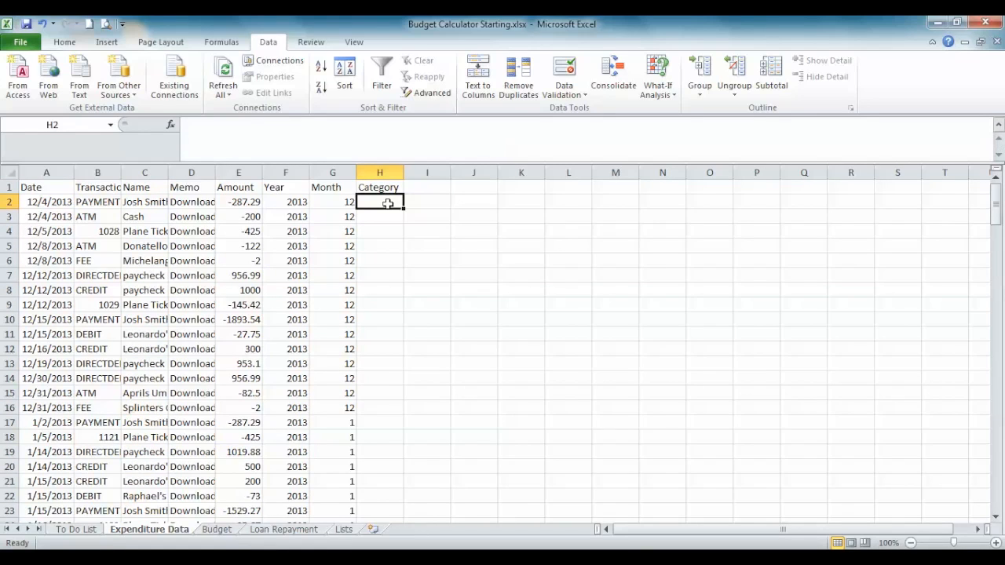
{"action": "type", "text": "=vlookup("}
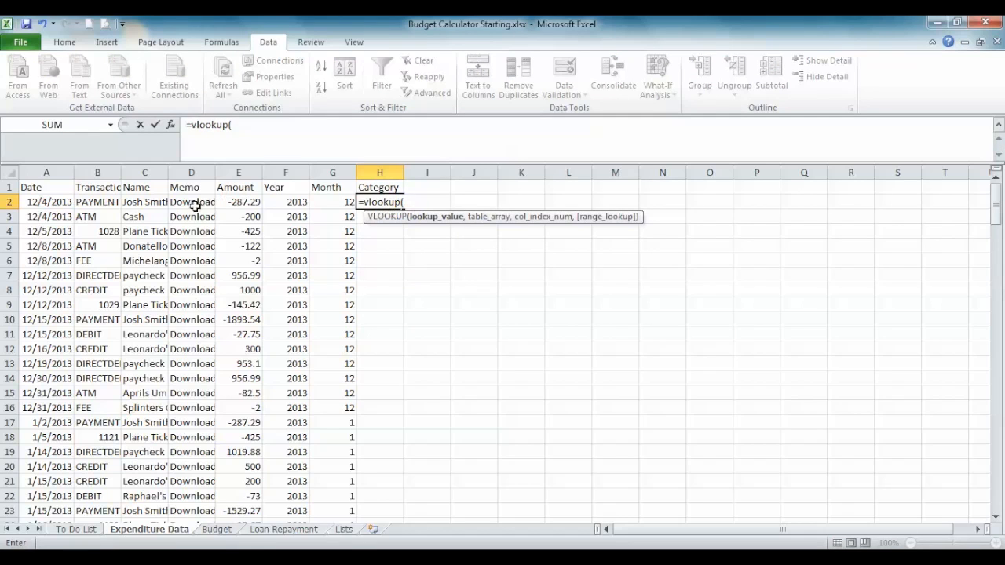
{"action": "left_click", "coordinate": [152, 202]}
{"action": "type", "text": ","}
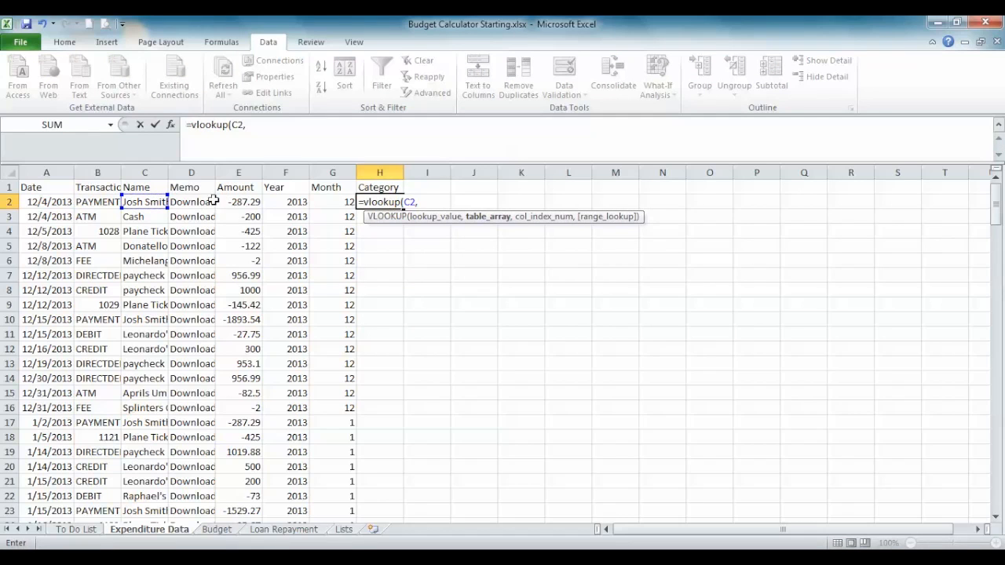
{"action": "left_click", "coordinate": [344, 528]}
{"action": "left_click_drag", "start_coordinate": [72, 172], "coordinate": [157, 172]}
{"action": "key", "text": "F4"}
{"action": "type", "text": ",2,0)"}
{"action": "key", "text": "Return"}
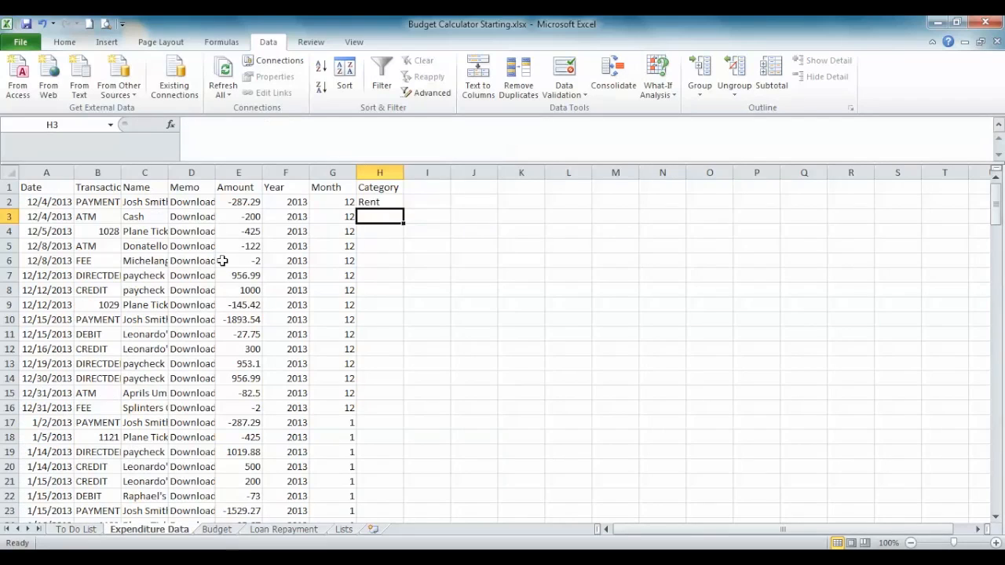
{"action": "left_click", "coordinate": [378, 203]}
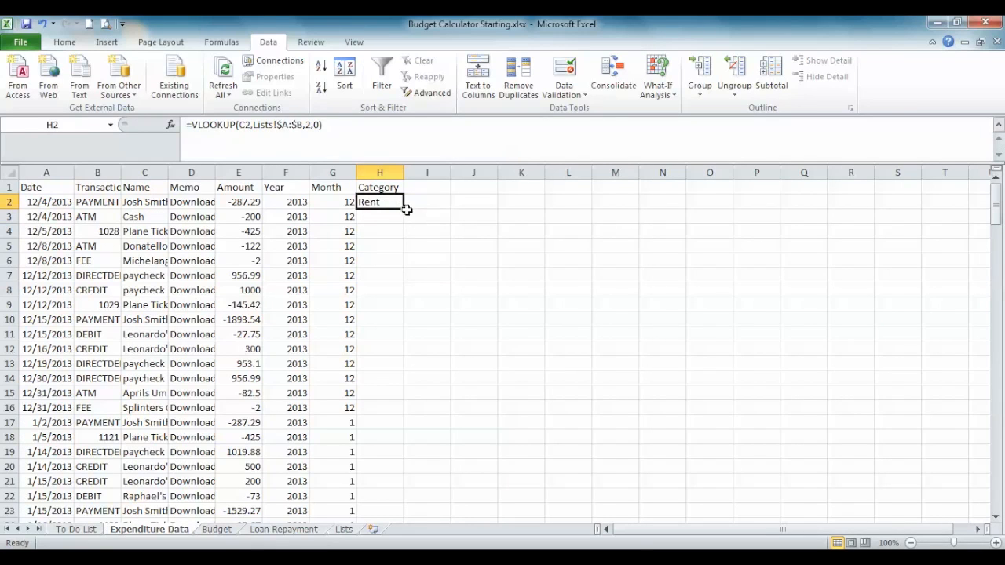
Fill the category lookup formula from H2 down through the last row of the expenditure data.
{"action": "double_click", "coordinate": [404, 208]}
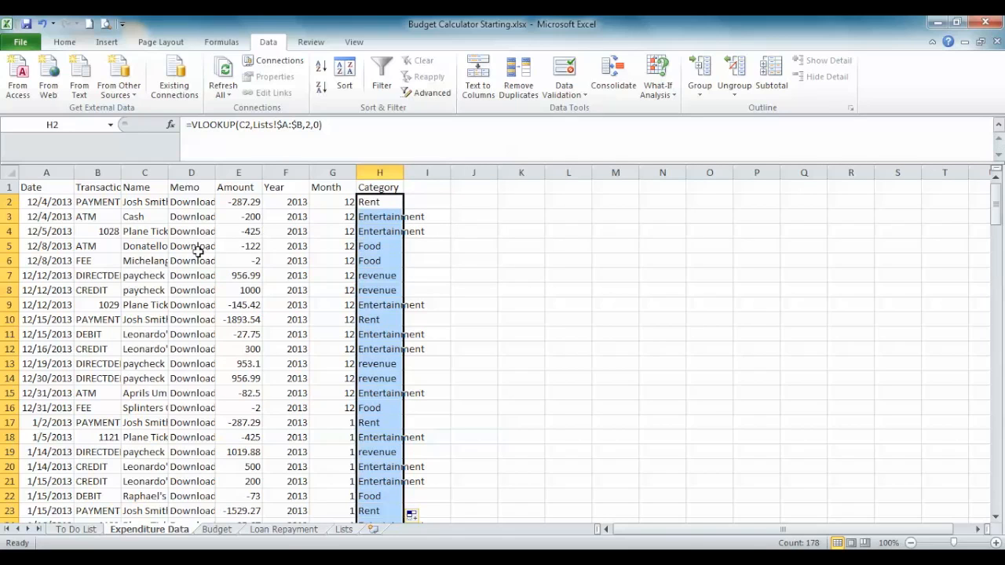
{"action": "left_click", "coordinate": [143, 258]}
{"action": "left_click", "coordinate": [147, 303]}
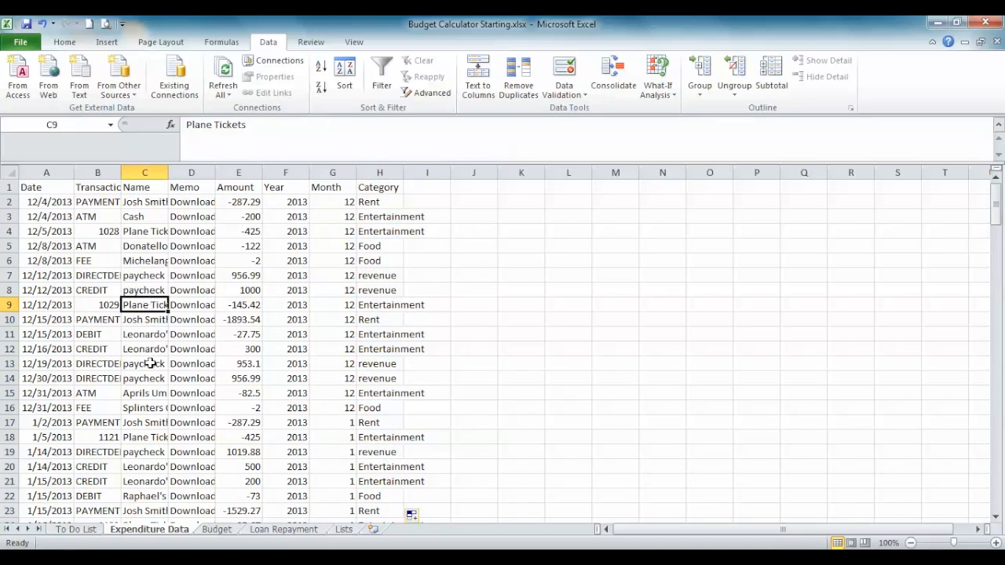
{"action": "left_click", "coordinate": [149, 363]}
Add filters to the header row of the expenditure data in A1:H179.
{"action": "left_click_drag", "start_coordinate": [379, 188], "coordinate": [47, 180]}
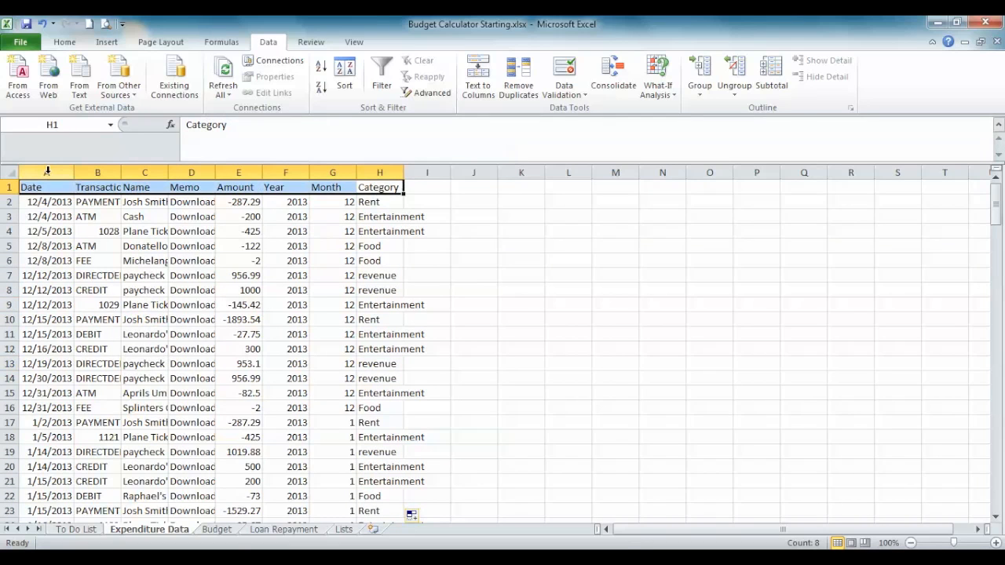
{"action": "key", "text": "ctrl+shift+Down"}
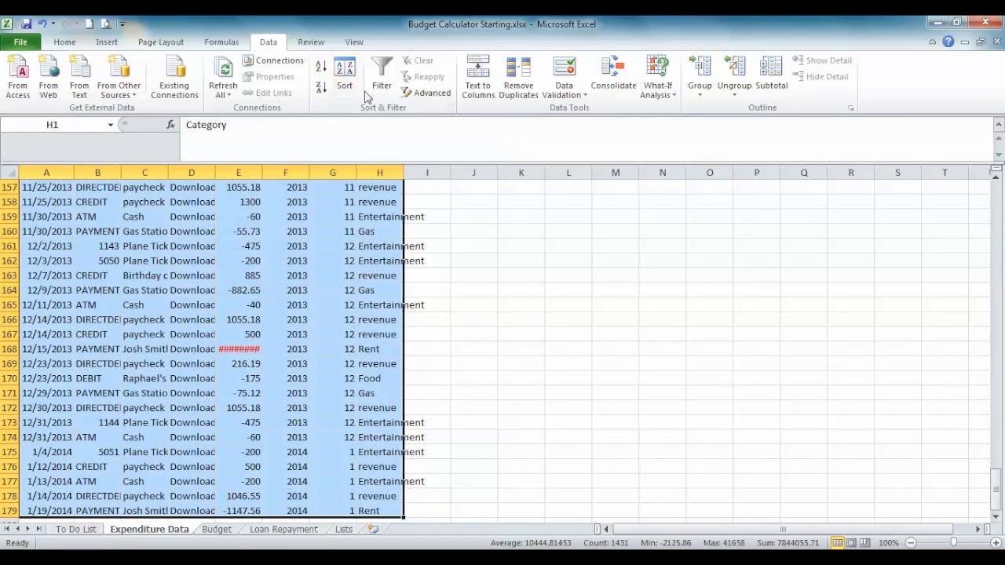
{"action": "left_click", "coordinate": [384, 74]}
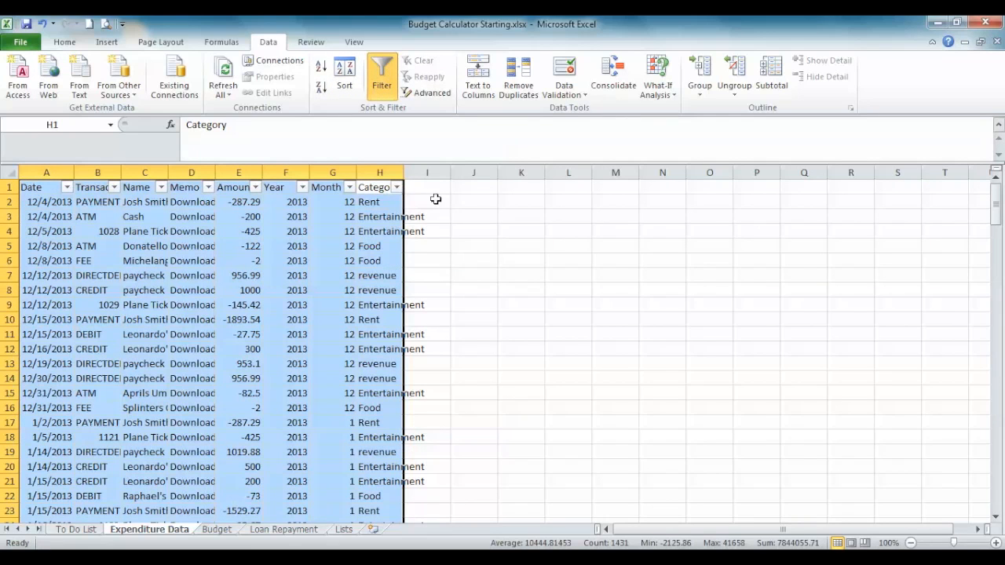
{"action": "left_click", "coordinate": [408, 189]}
Examine the filter lists of the Category and Name columns to compare the distinct values available, leaving all values included.
{"action": "left_click", "coordinate": [396, 187]}
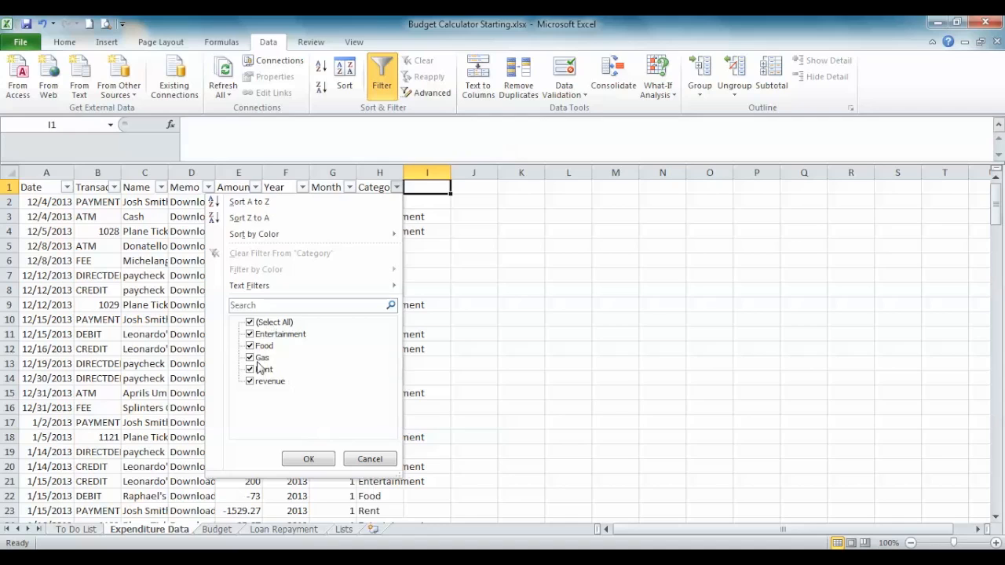
{"action": "left_click", "coordinate": [308, 459]}
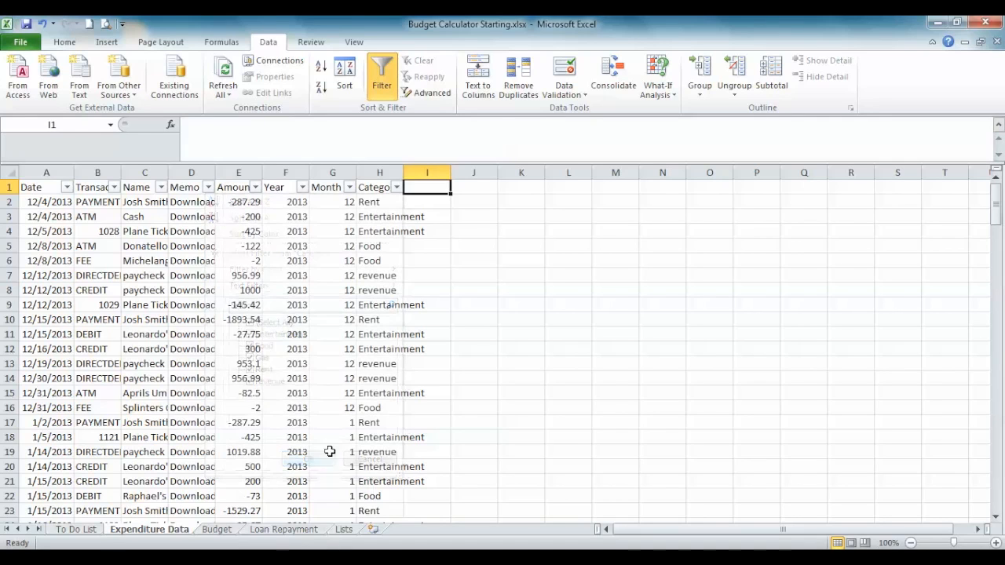
{"action": "left_click", "coordinate": [161, 187]}
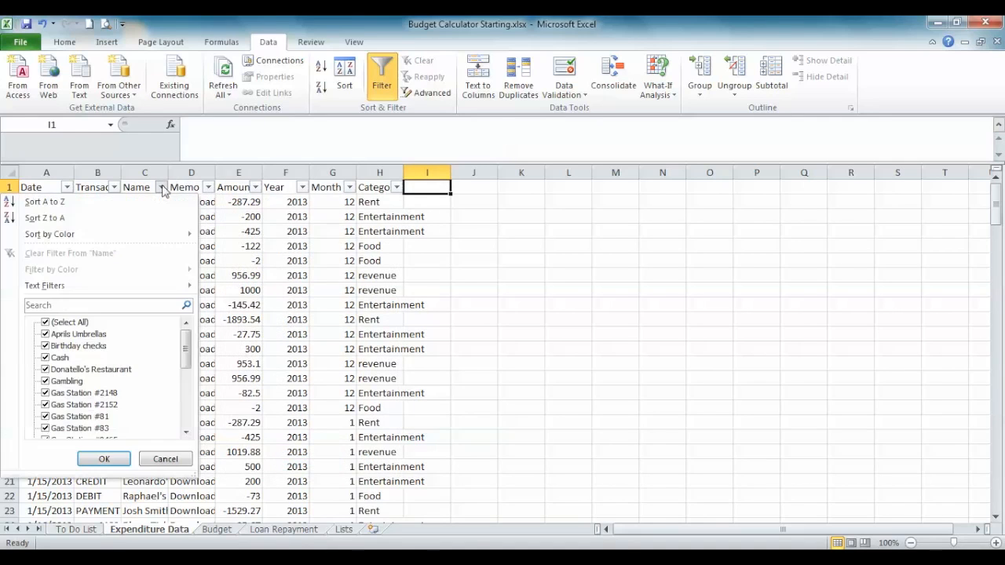
{"action": "left_click_drag", "start_coordinate": [189, 342], "coordinate": [186, 401]}
{"action": "scroll", "coordinate": [180, 396], "scroll_direction": "up", "scroll_amount": 5}
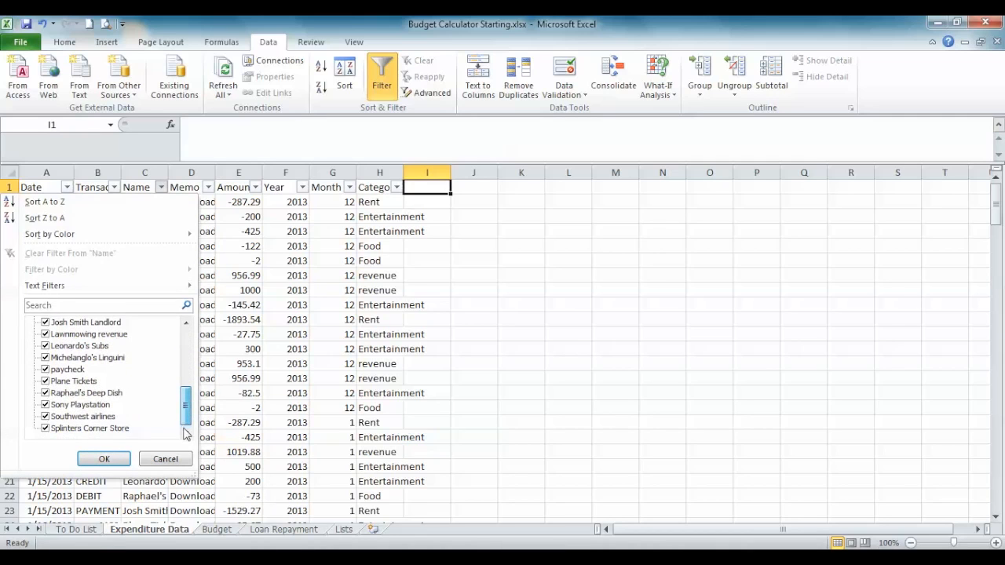
{"action": "left_click", "coordinate": [107, 459]}
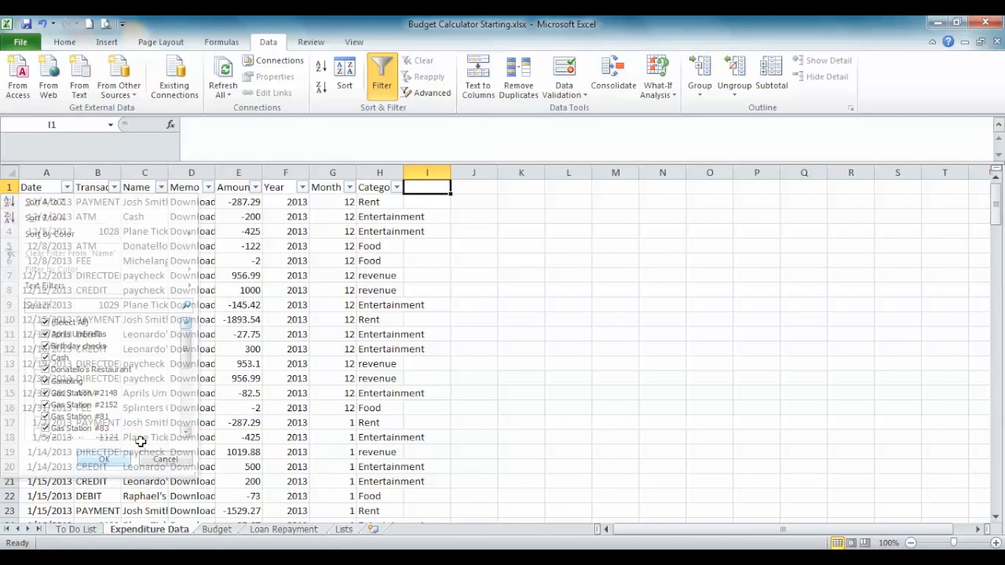
{"action": "left_click", "coordinate": [397, 187]}
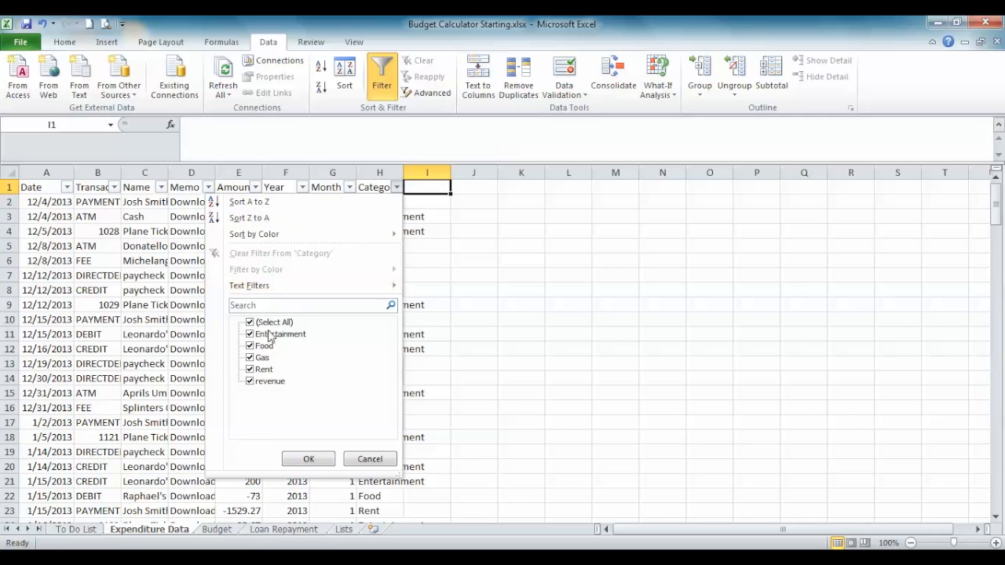
{"action": "left_click", "coordinate": [309, 453]}
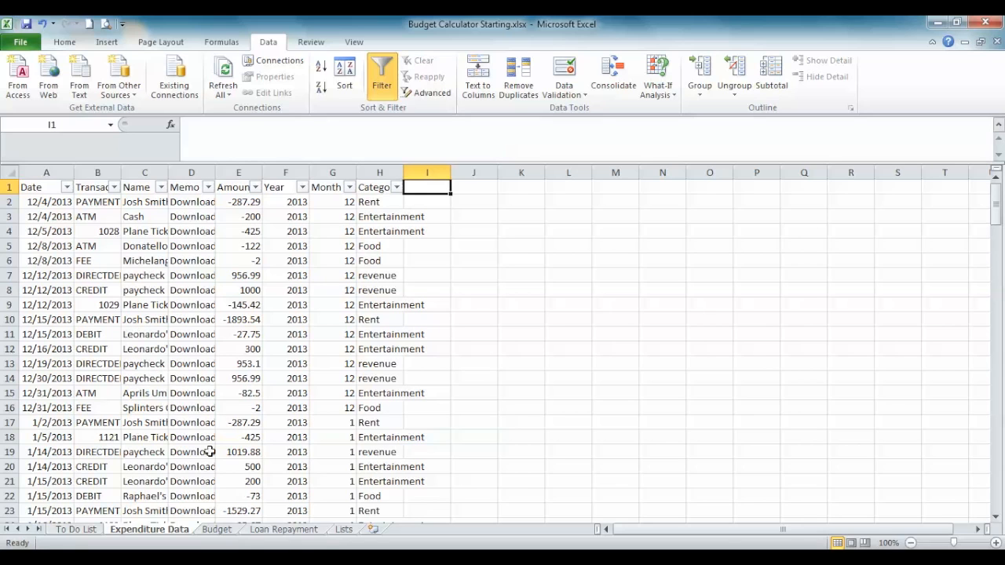
In B2 of the Budget sheet, start a SUMIFS formula with the Expenditure Data amounts, $E:$E, as the sum range.
{"action": "left_click", "coordinate": [226, 529]}
{"action": "left_click", "coordinate": [91, 200]}
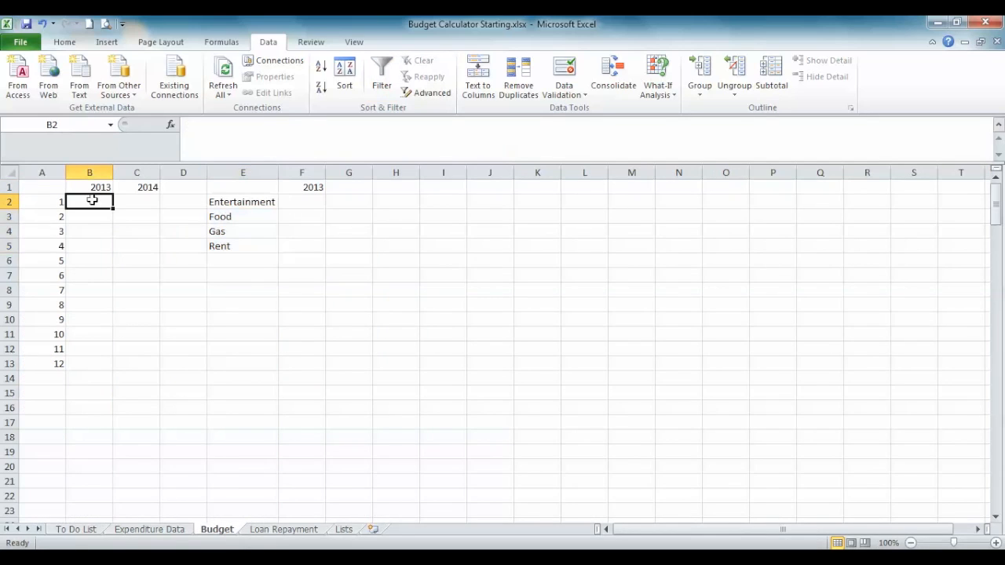
{"action": "type", "text": "="}
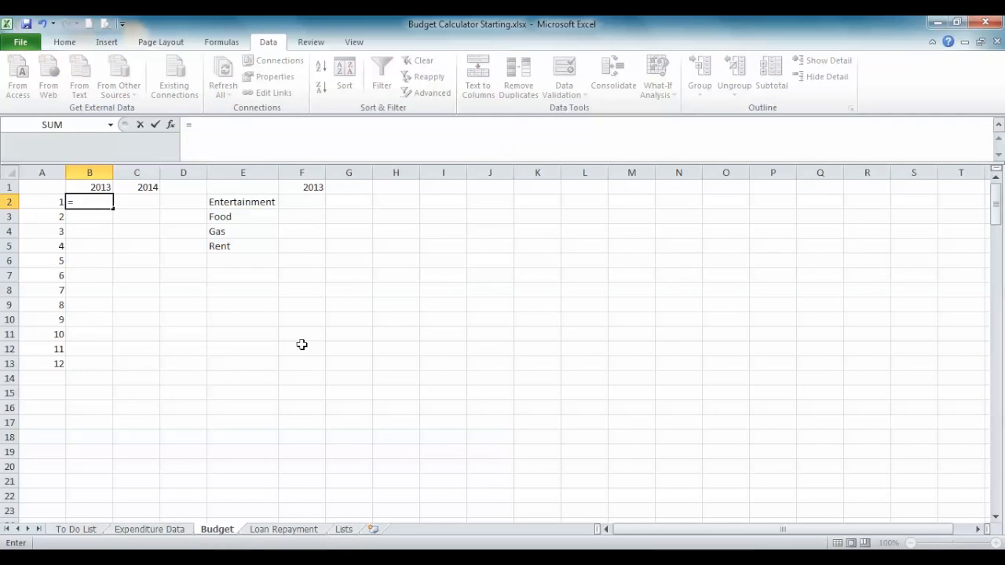
{"action": "type", "text": "sumifs("}
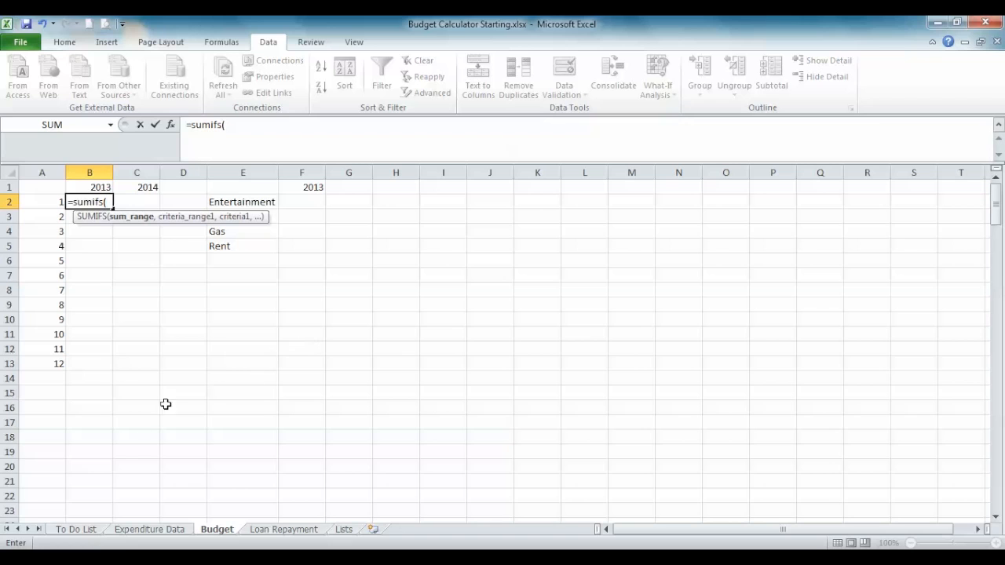
{"action": "left_click", "coordinate": [144, 529]}
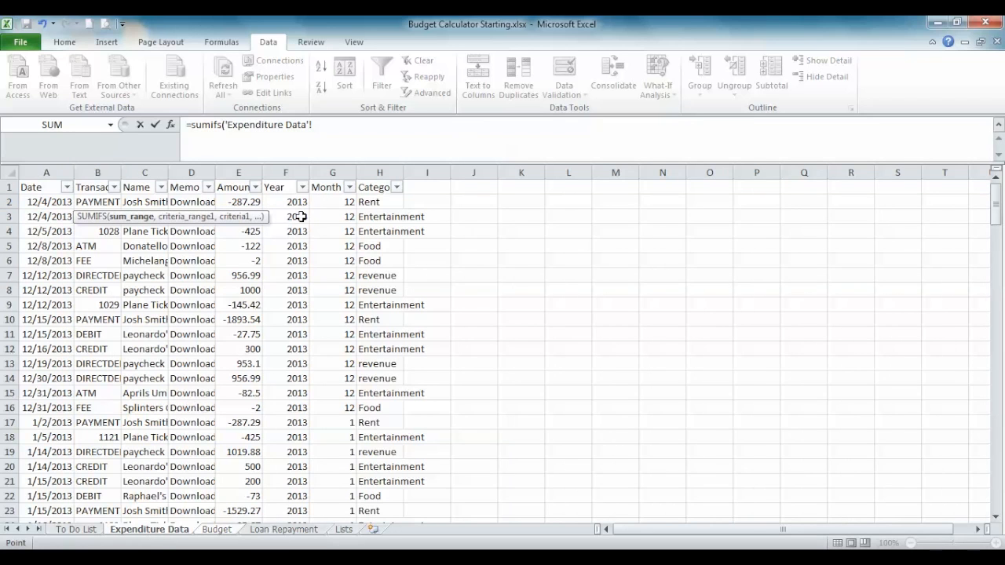
{"action": "left_click", "coordinate": [241, 172]}
{"action": "key", "text": "F4"}
{"action": "type", "text": ","}
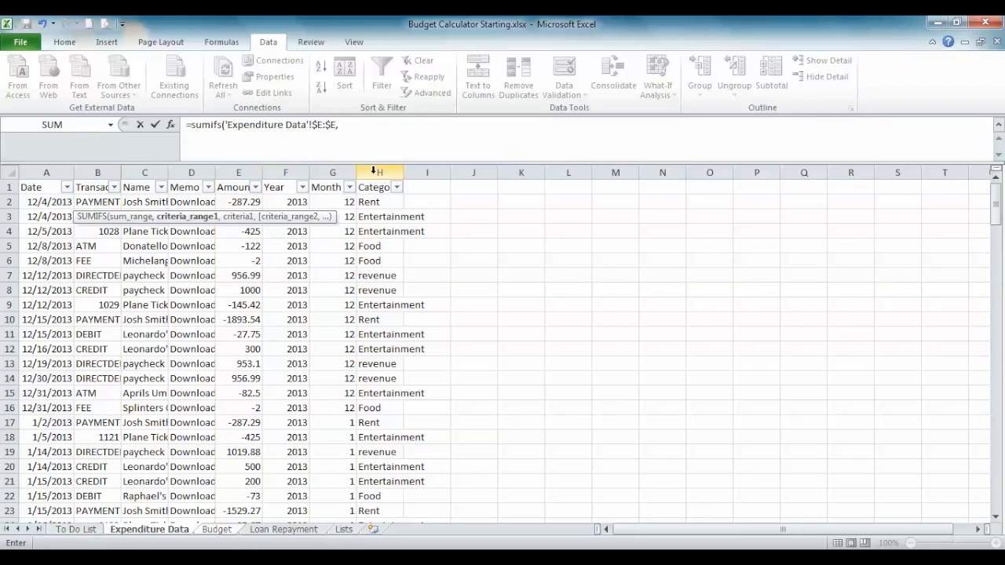
Add the Expenditure Data month column, $G:$G, to the SUMIFS as the first criteria range with criterion 1.
{"action": "left_click", "coordinate": [339, 173]}
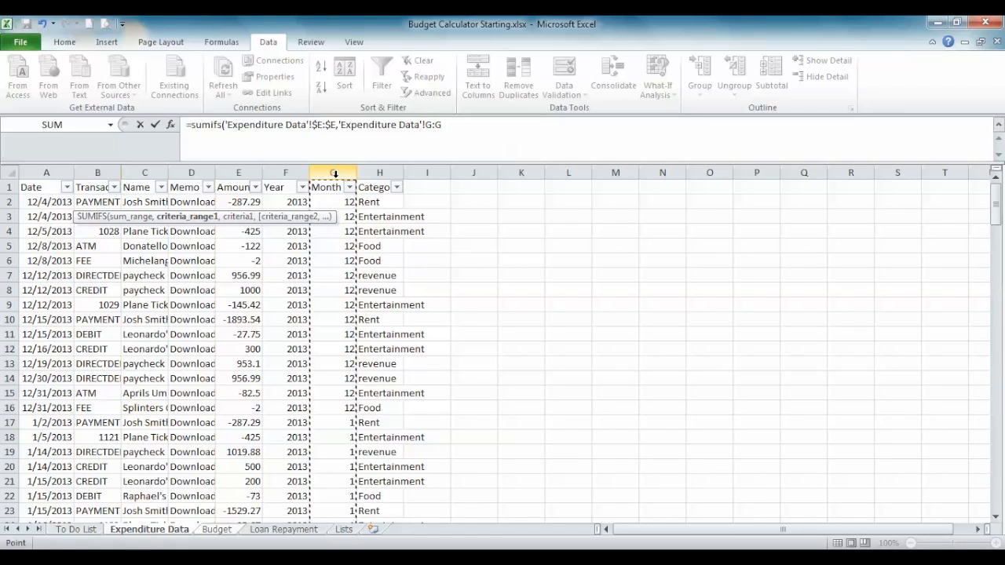
{"action": "key", "text": "F4"}
{"action": "type", "text": ","}
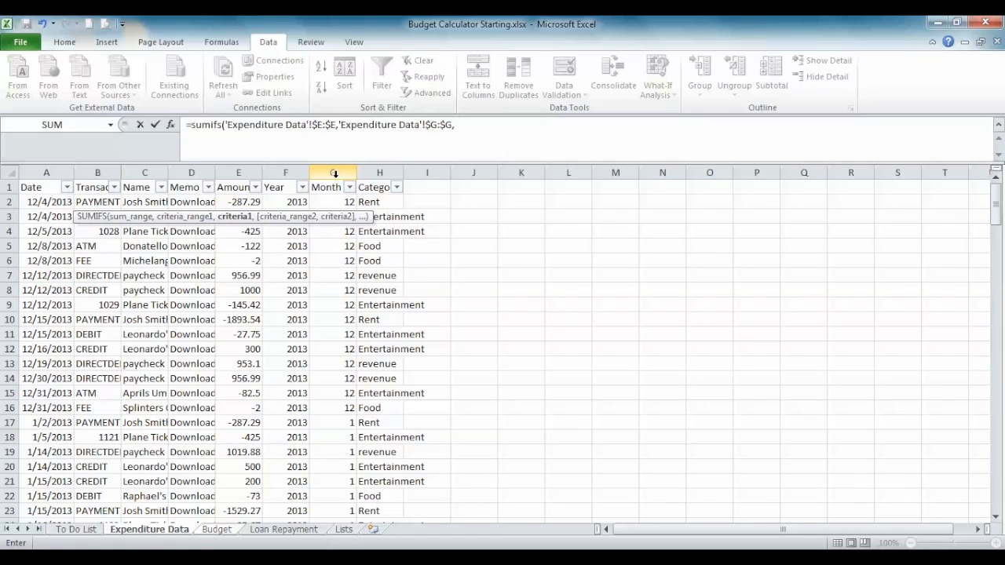
{"action": "type", "text": "1,"}
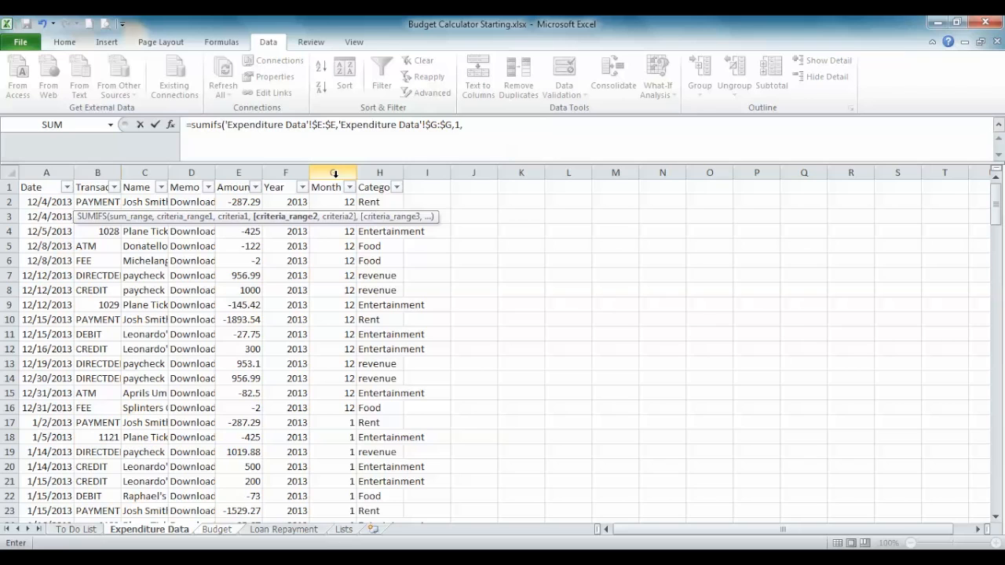
Add the year column, $F:$F, with the placeholder criterion year, and replace the month criterion 1 with the placeholder month.
{"action": "left_click", "coordinate": [275, 170]}
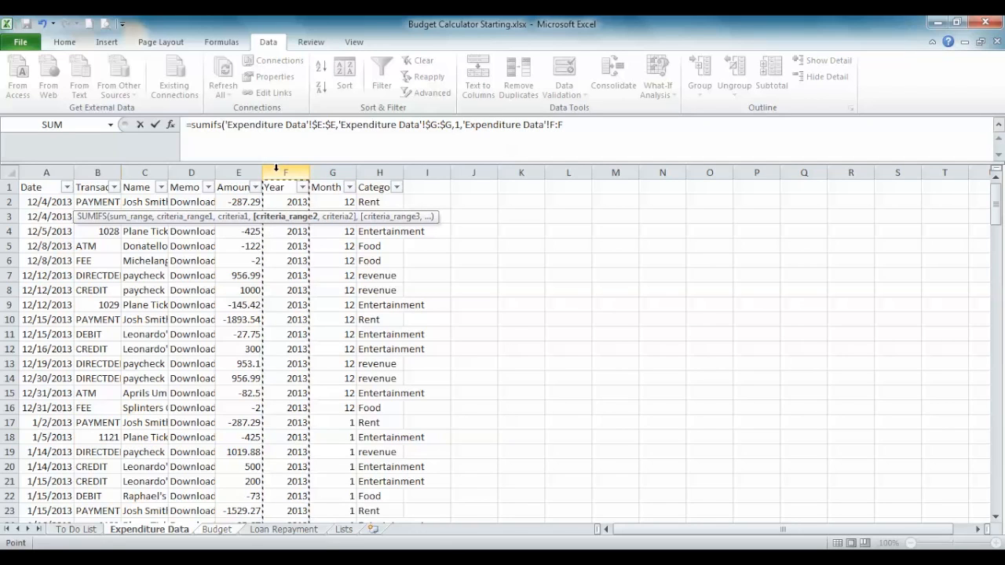
{"action": "key", "text": "F4"}
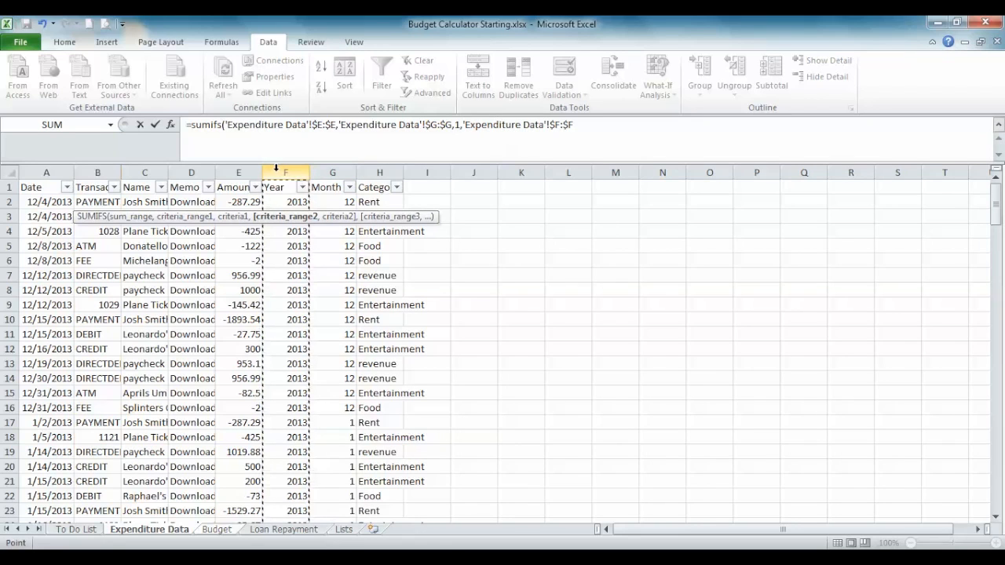
{"action": "key", "text": "alt"}
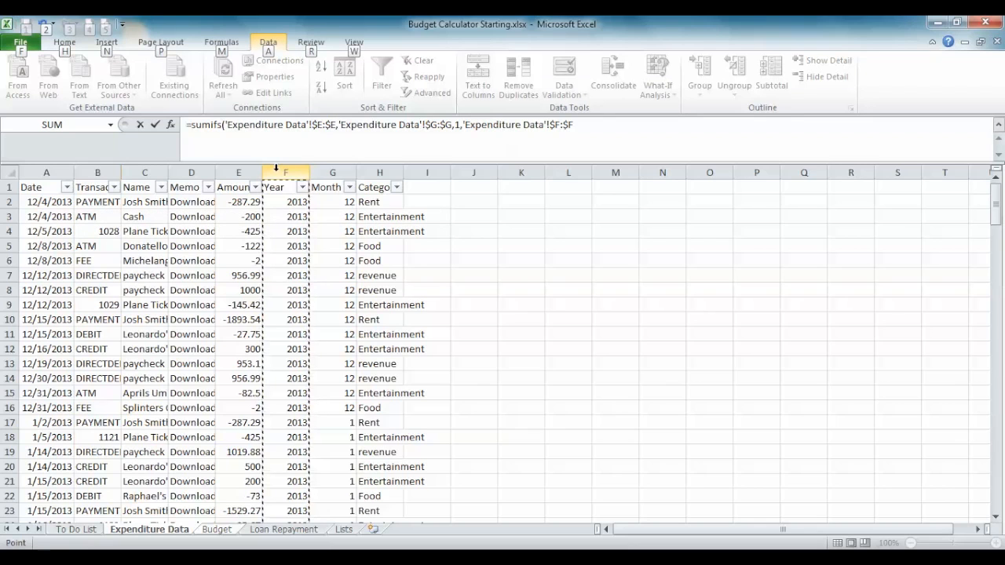
{"action": "left_click", "coordinate": [580, 124]}
{"action": "type", "text": ",year"}
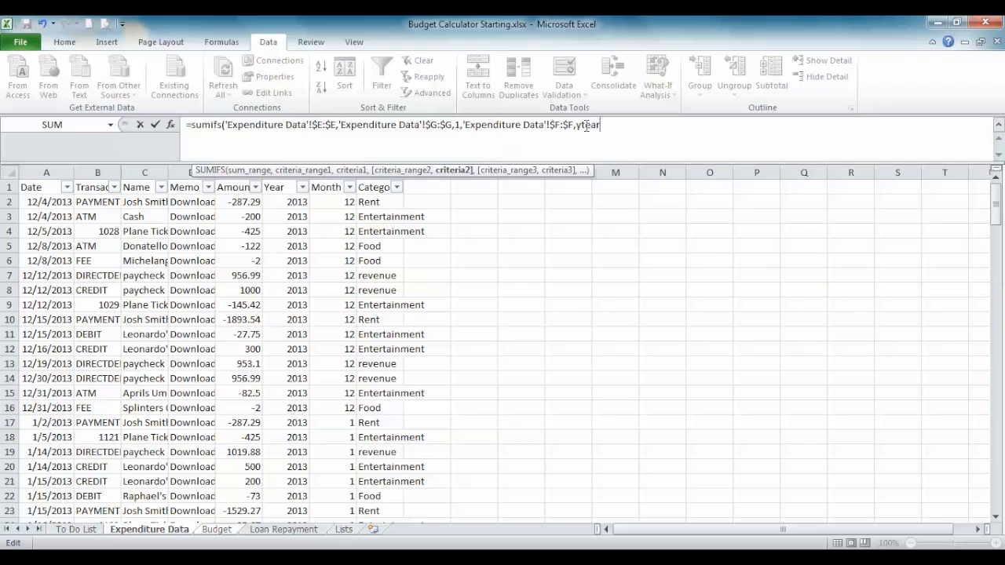
{"action": "key", "text": "BackSpace"}
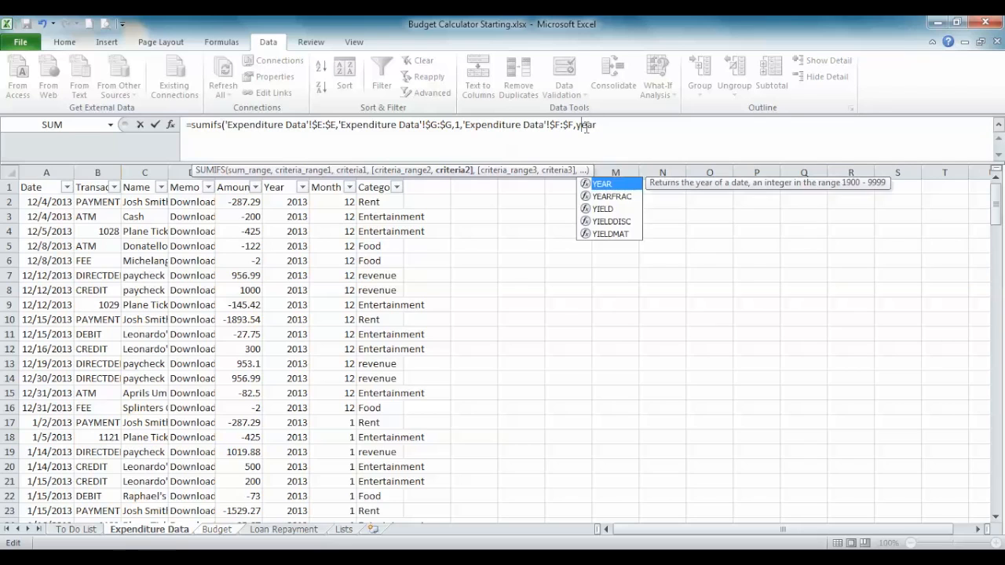
{"action": "double_click", "coordinate": [457, 130]}
{"action": "type", "text": "month"}
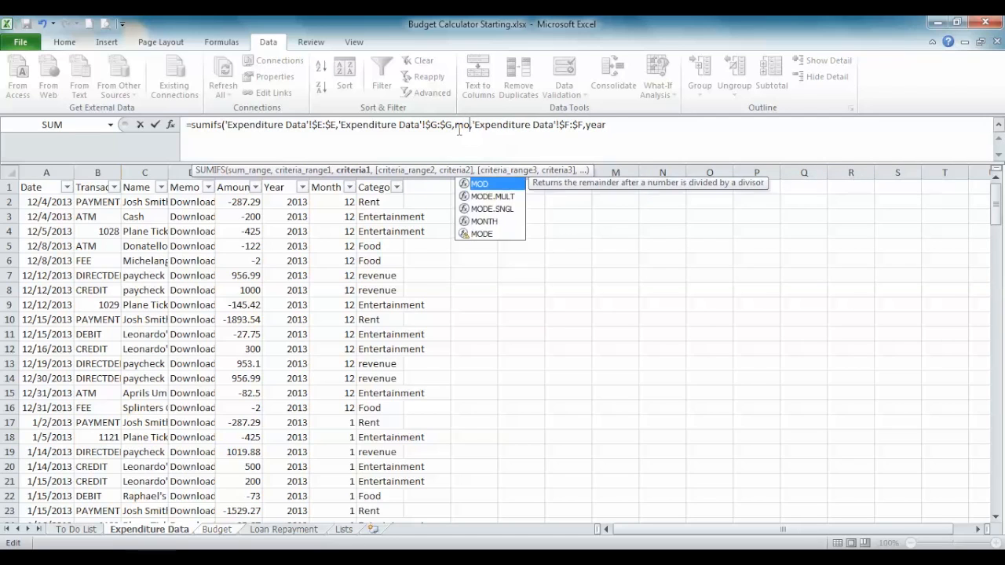
Add the Expenditure Data amount column, E:E, as the third criteria range with criterion "<0" and complete the SUMIFS formula.
{"action": "left_click", "coordinate": [625, 126]}
{"action": "type", "text": ","}
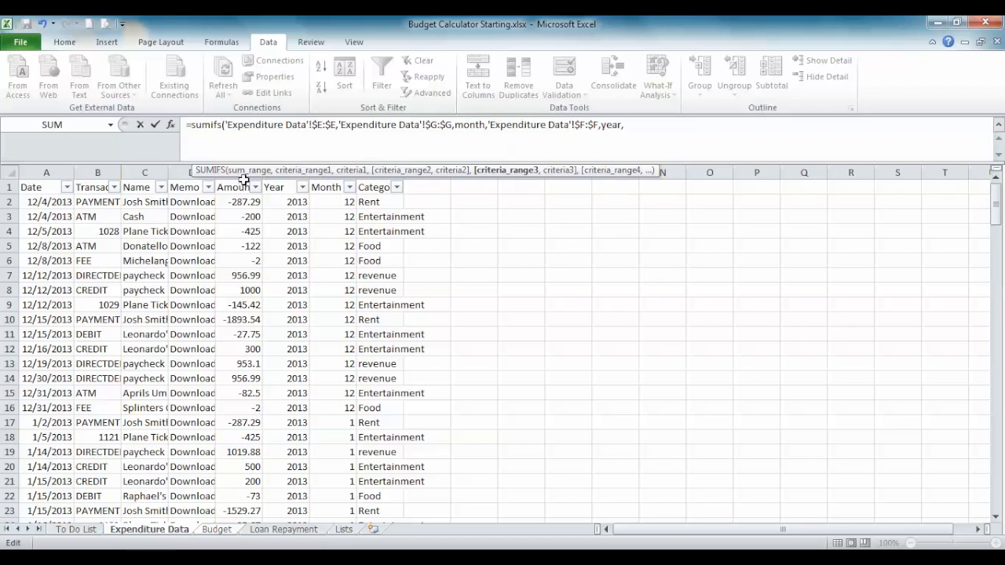
{"action": "left_click", "coordinate": [239, 177]}
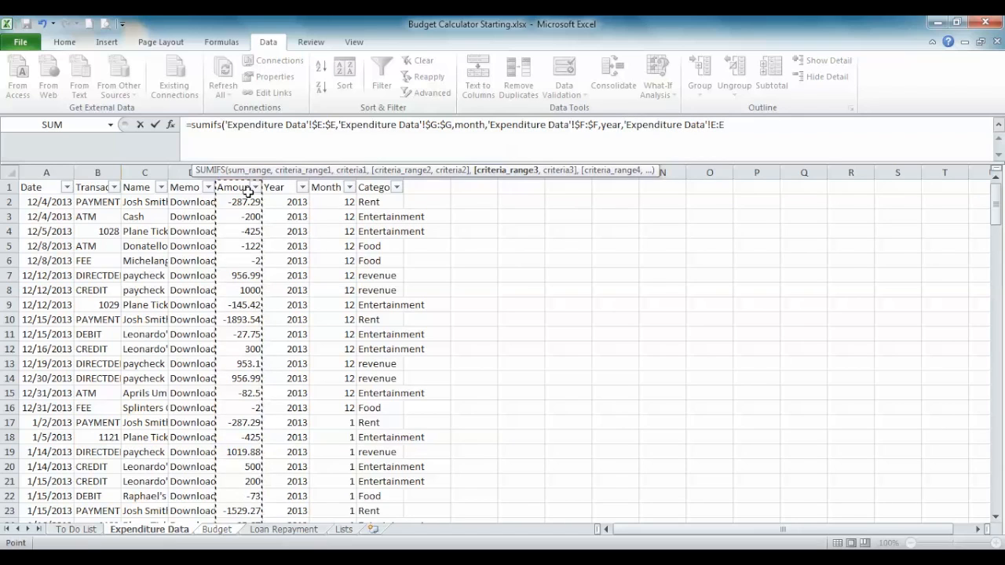
{"action": "type", "text": ",\"<0"}
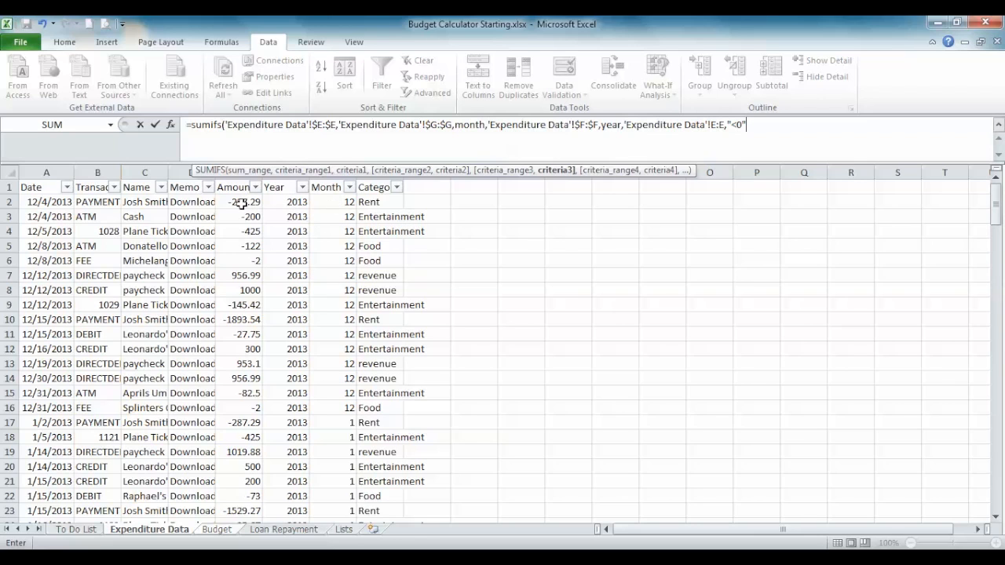
{"action": "type", "text": ")"}
{"action": "key", "text": "Return"}
In the B2 SUMIFS formula, replace the placeholder month with a reference to the month number in A2, written as A$2.
{"action": "left_click", "coordinate": [82, 205]}
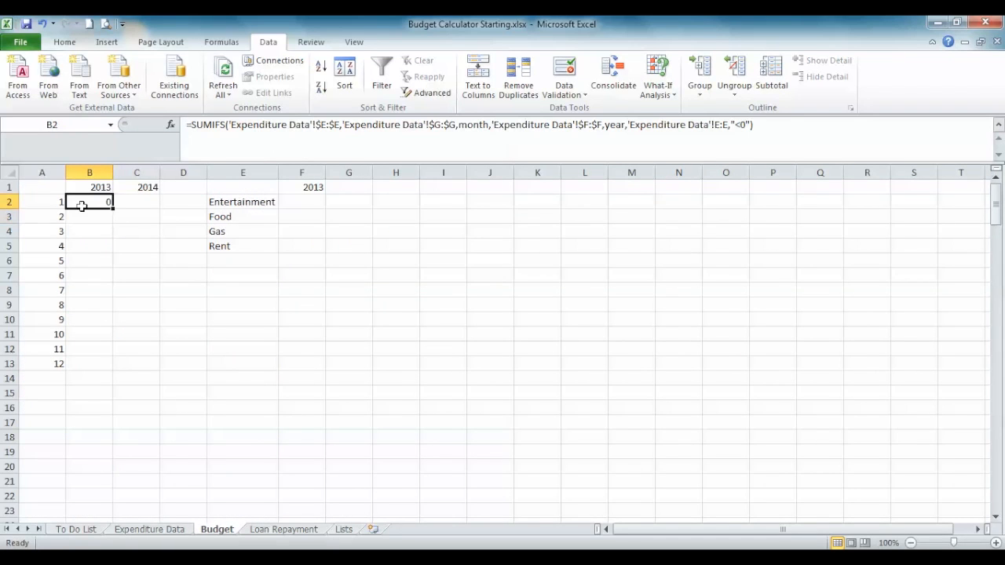
{"action": "left_click", "coordinate": [471, 125]}
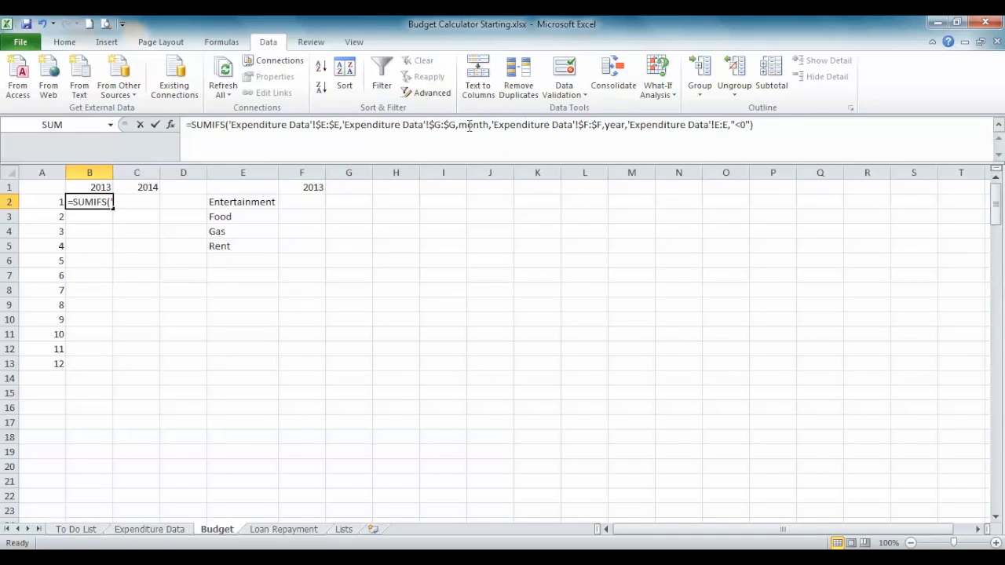
{"action": "left_click", "coordinate": [616, 131]}
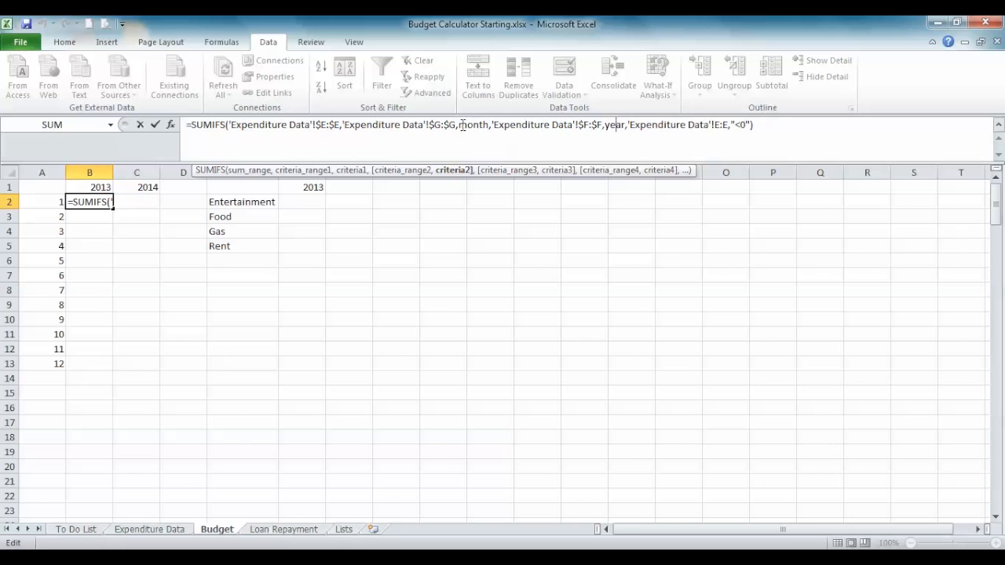
{"action": "left_click_drag", "start_coordinate": [460, 126], "coordinate": [479, 126]}
{"action": "left_click_drag", "start_coordinate": [487, 119], "coordinate": [492, 126]}
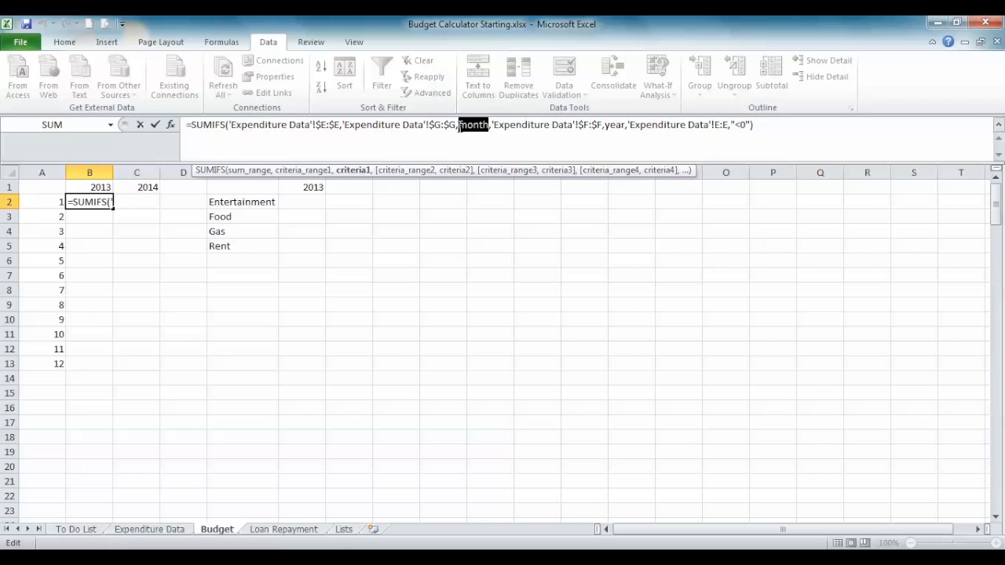
{"action": "left_click", "coordinate": [54, 204]}
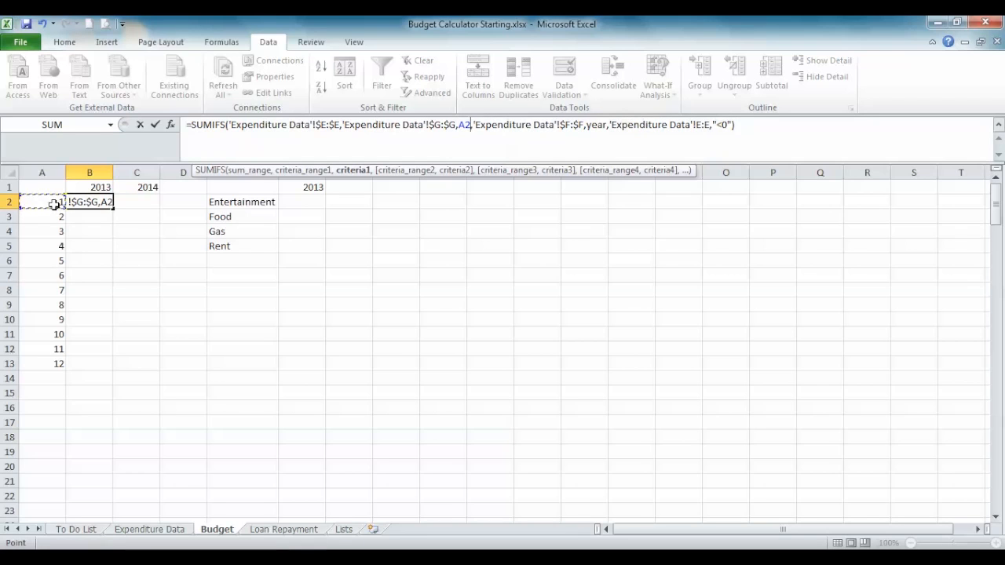
{"action": "key", "text": "F4"}
{"action": "key", "text": "F4"}
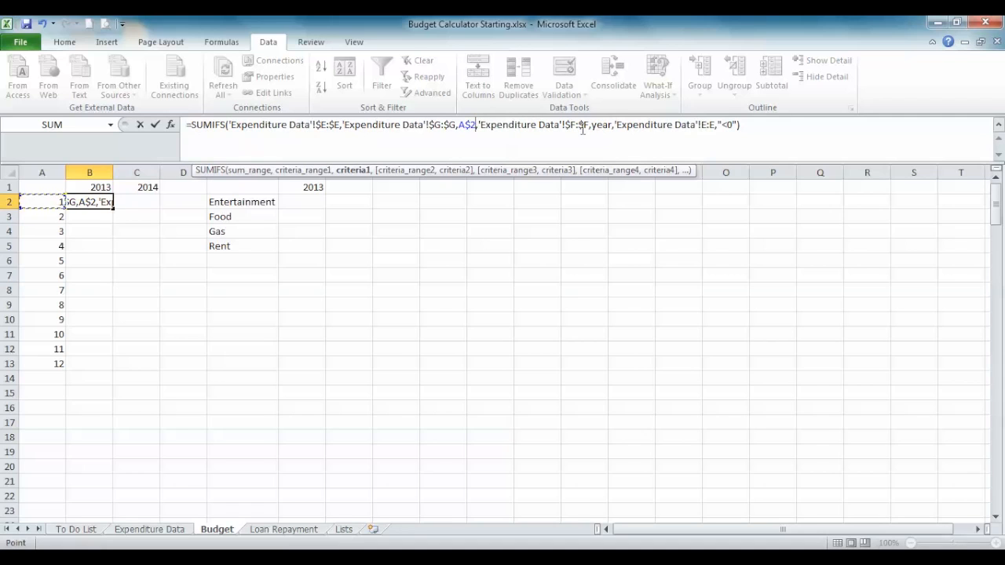
Replace the placeholder year in the B2 formula with the reference $B1 and fill the formula down through B13.
{"action": "left_click_drag", "start_coordinate": [590, 125], "coordinate": [610, 125]}
{"action": "left_click", "coordinate": [99, 189]}
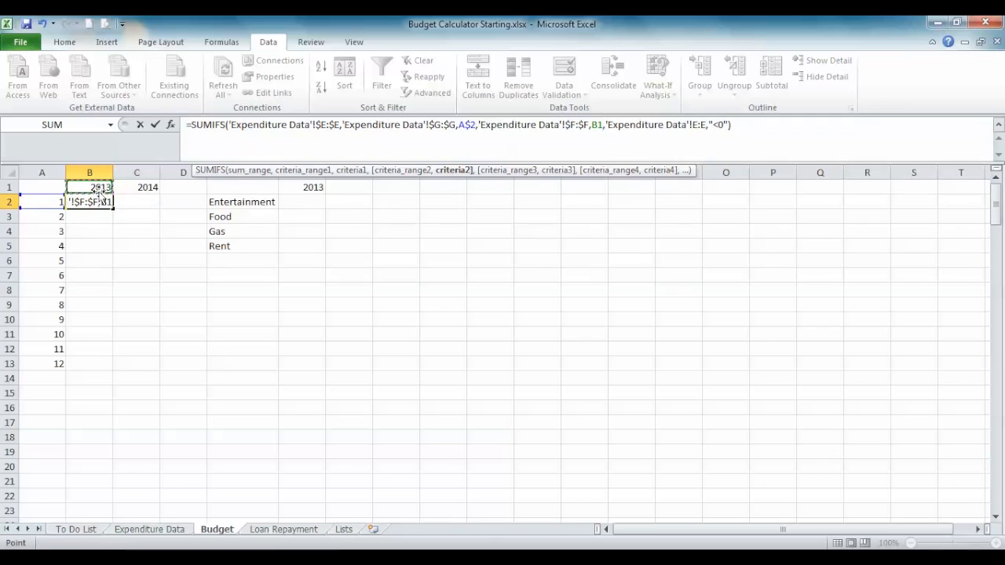
{"action": "key", "text": "F4"}
{"action": "key", "text": "F4"}
{"action": "key", "text": "F4"}
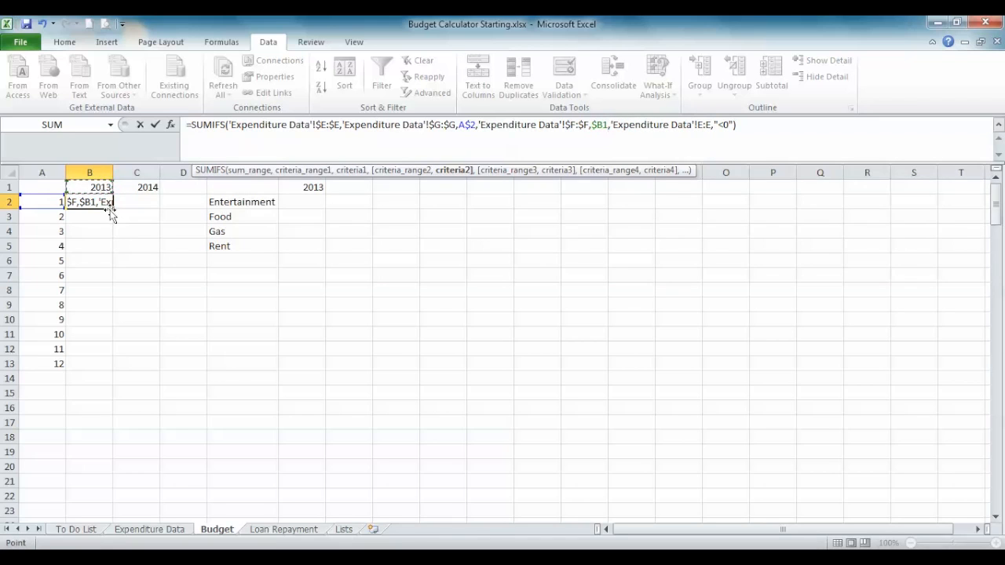
{"action": "key", "text": "Return"}
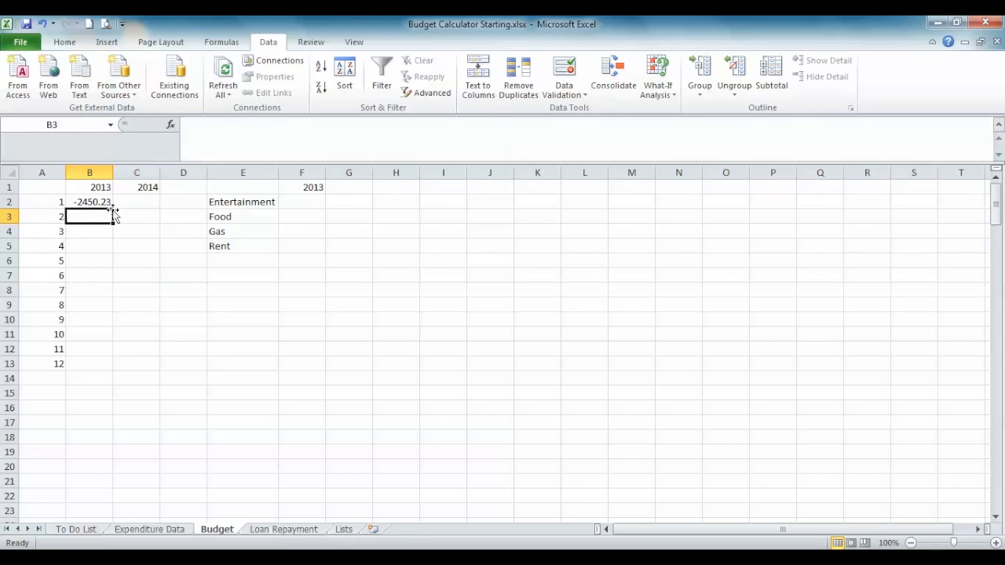
{"action": "left_click", "coordinate": [97, 198]}
{"action": "left_click_drag", "start_coordinate": [113, 209], "coordinate": [112, 369]}
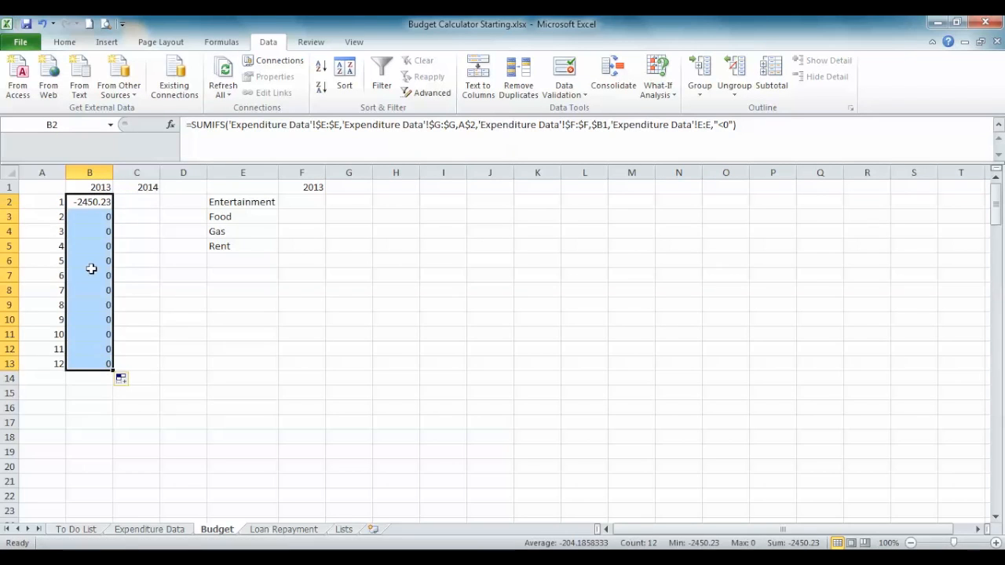
Make the third criteria range in the B2 formula absolute as $E:$E and fill the formula down again through B13.
{"action": "left_click", "coordinate": [92, 203]}
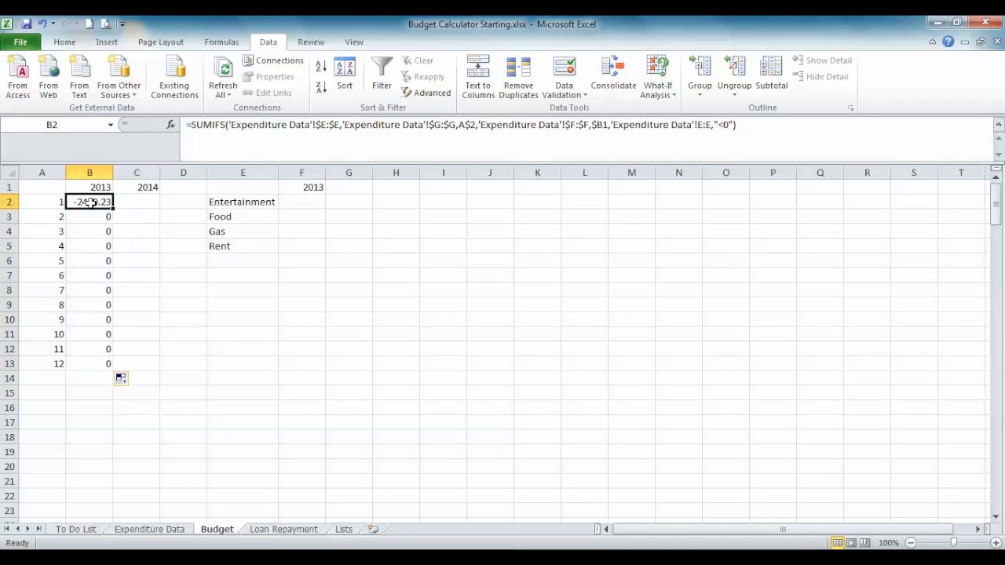
{"action": "left_click", "coordinate": [685, 124]}
{"action": "key", "text": "F4"}
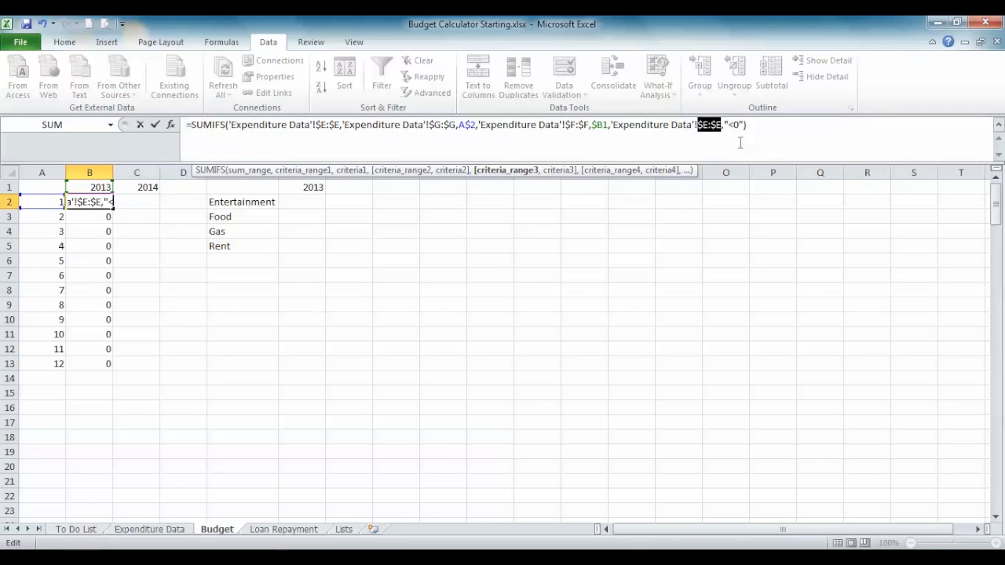
{"action": "key", "text": "Return"}
{"action": "left_click", "coordinate": [91, 199]}
{"action": "left_click_drag", "start_coordinate": [112, 209], "coordinate": [100, 366]}
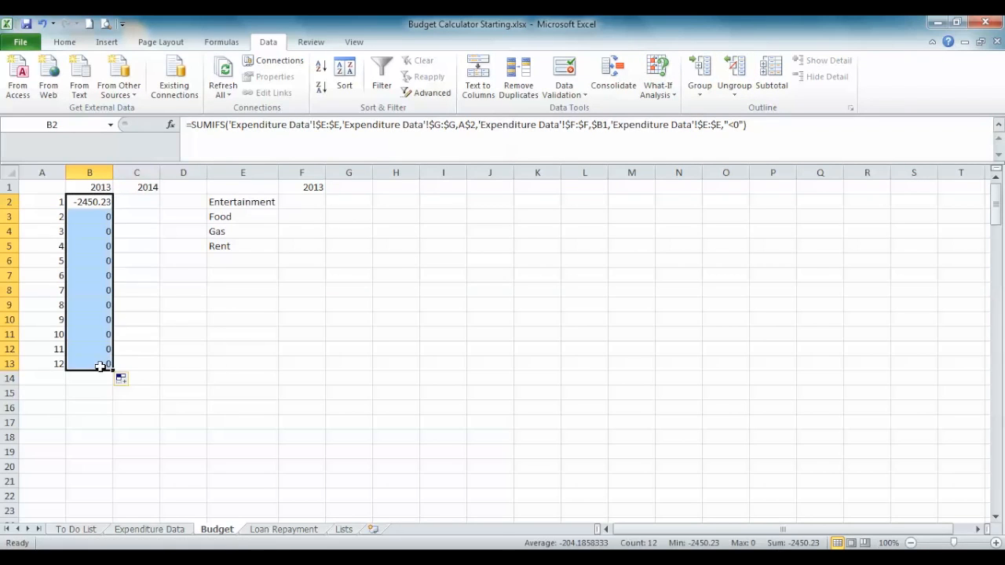
Examine how the month and year references in the B3 formula compare with those in B2.
{"action": "left_click", "coordinate": [88, 213]}
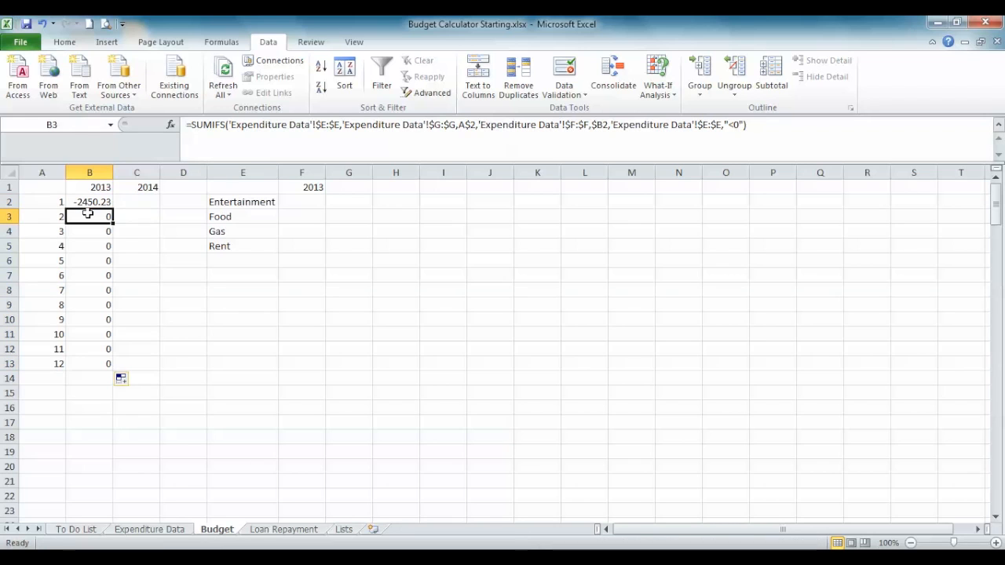
{"action": "double_click", "coordinate": [88, 215]}
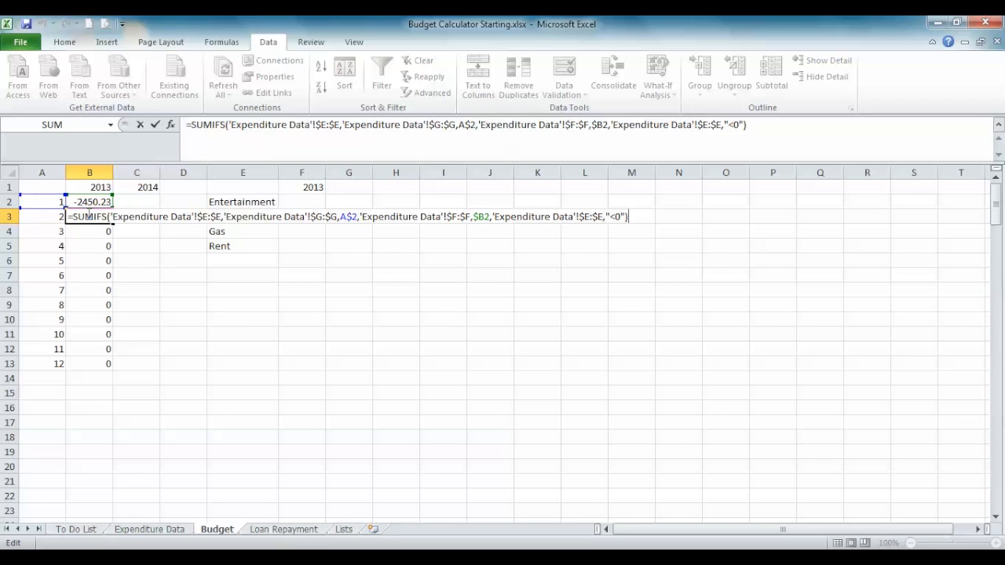
{"action": "key", "text": "Return"}
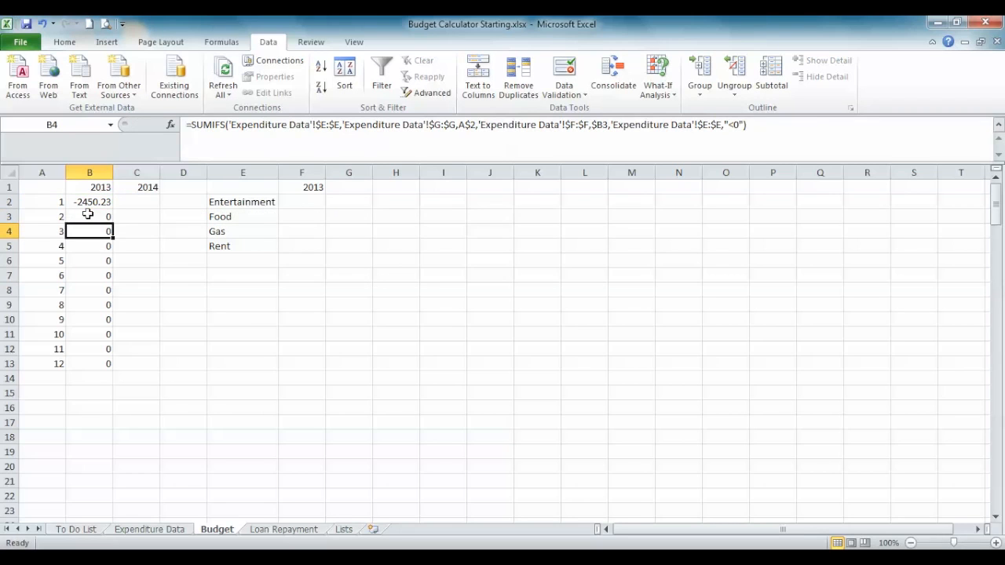
{"action": "left_click", "coordinate": [86, 200]}
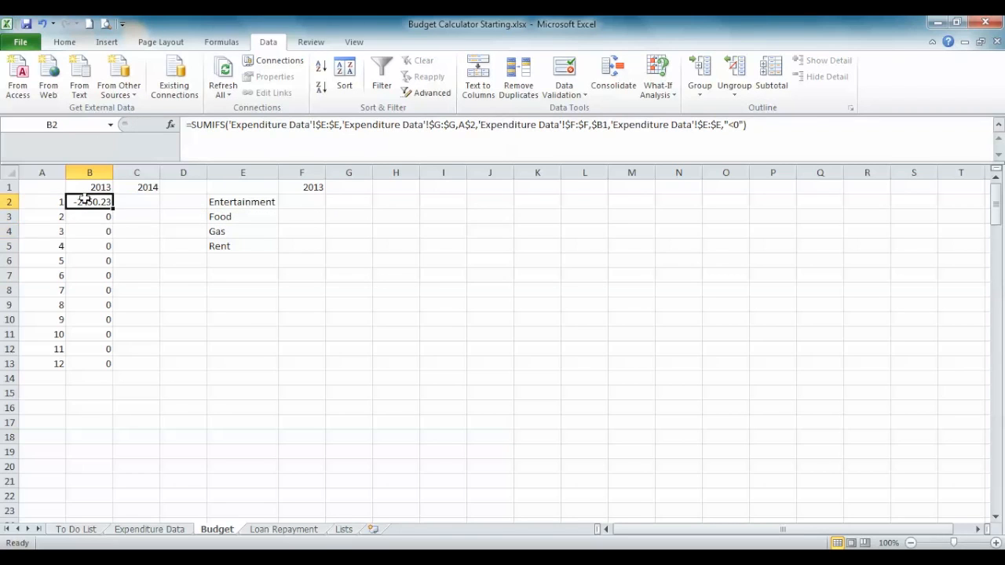
{"action": "left_click", "coordinate": [465, 124]}
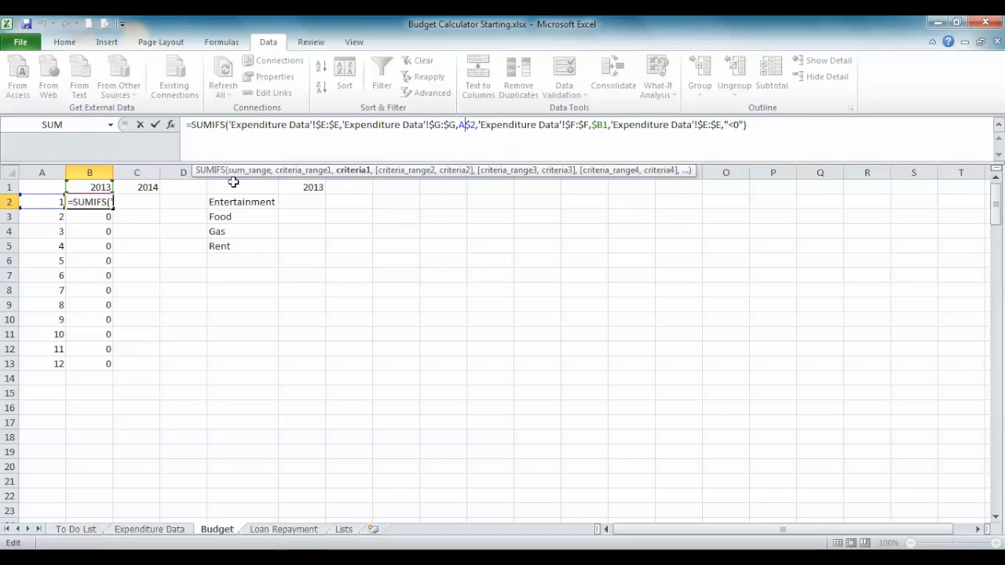
{"action": "key", "text": "Return"}
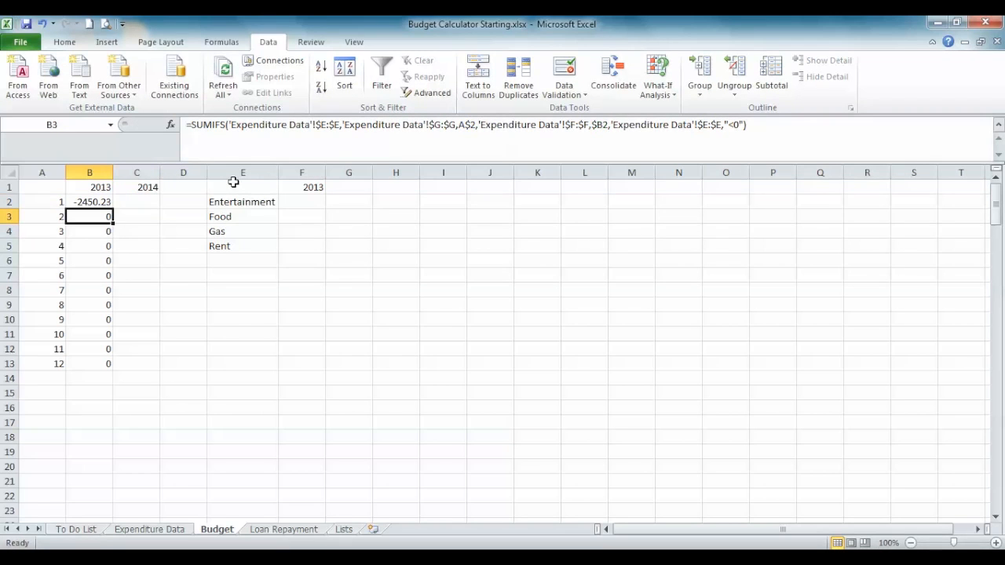
{"action": "key", "text": "F2"}
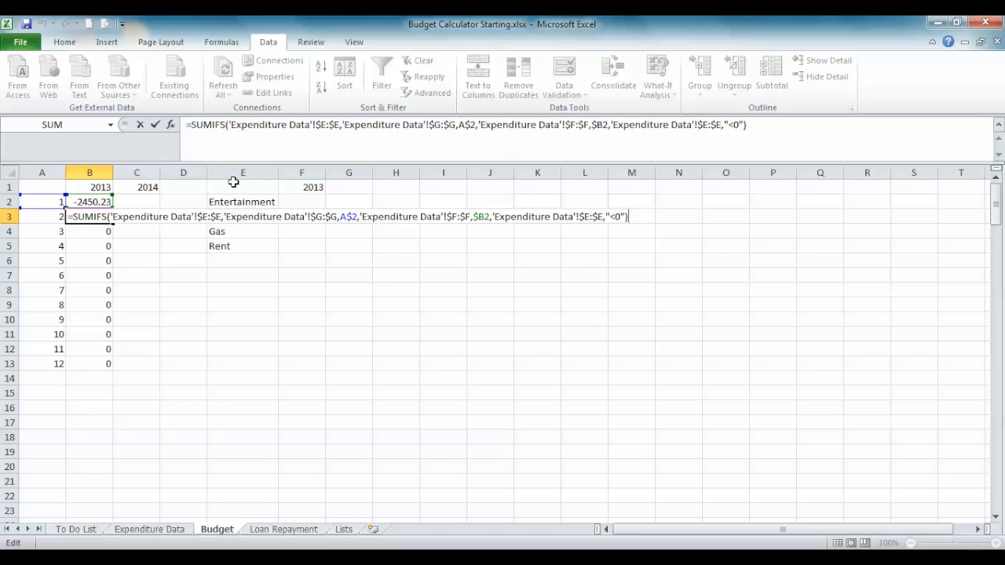
{"action": "key", "text": "Return"}
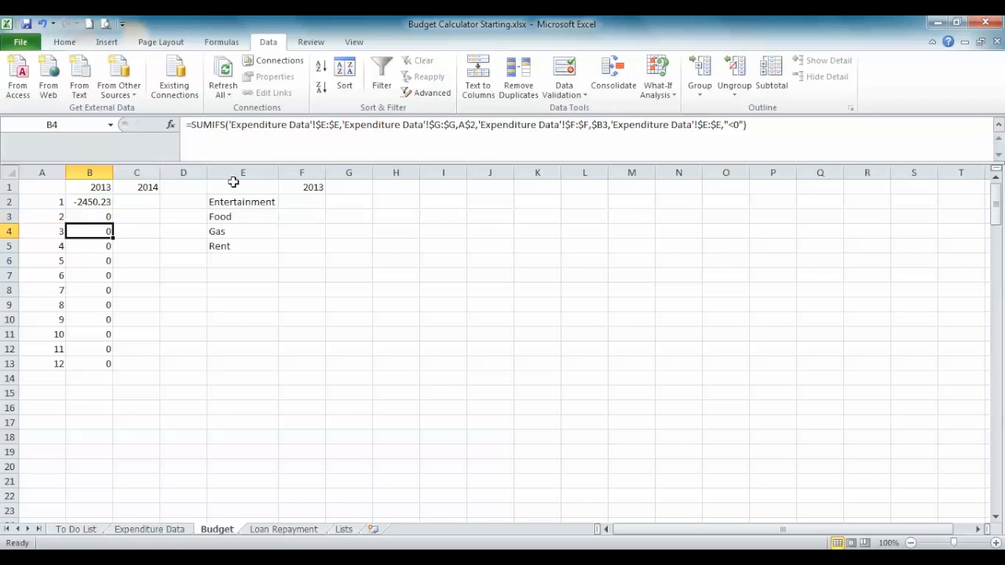
{"action": "key", "text": "Up"}
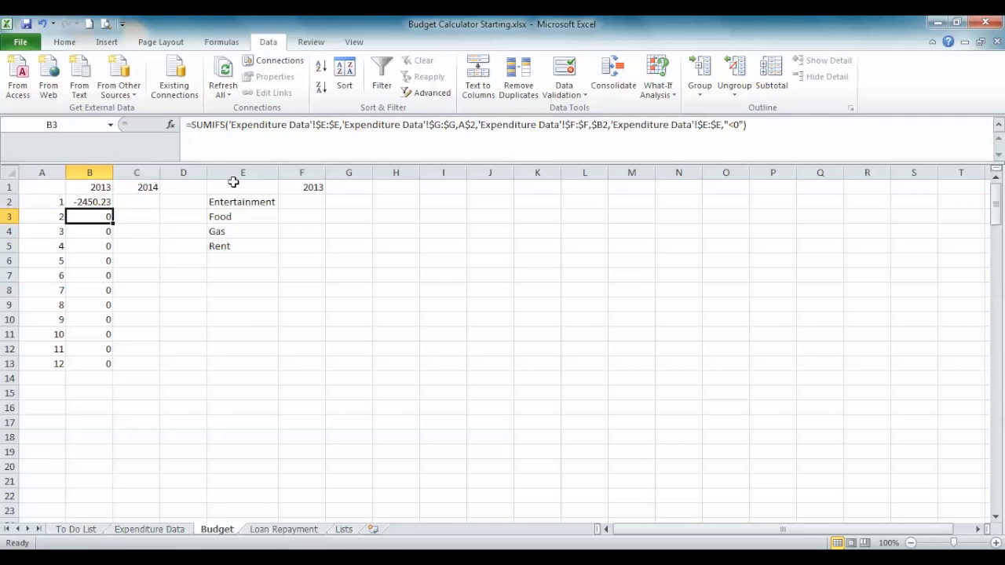
Evaluate the SUMIFS formula in B3 step by step with Evaluate Formula to check its criteria.
{"action": "left_click", "coordinate": [227, 42]}
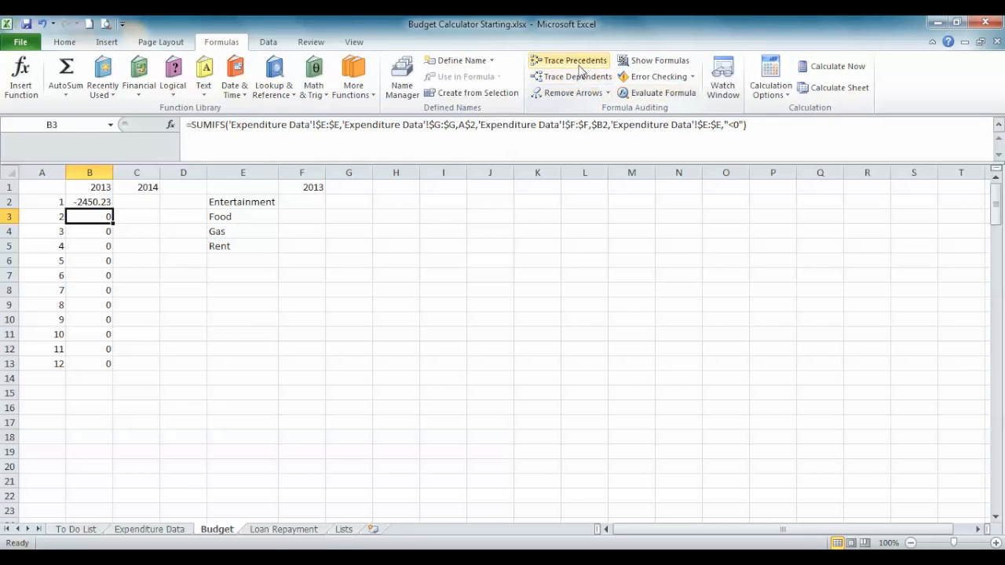
{"action": "left_click", "coordinate": [650, 95]}
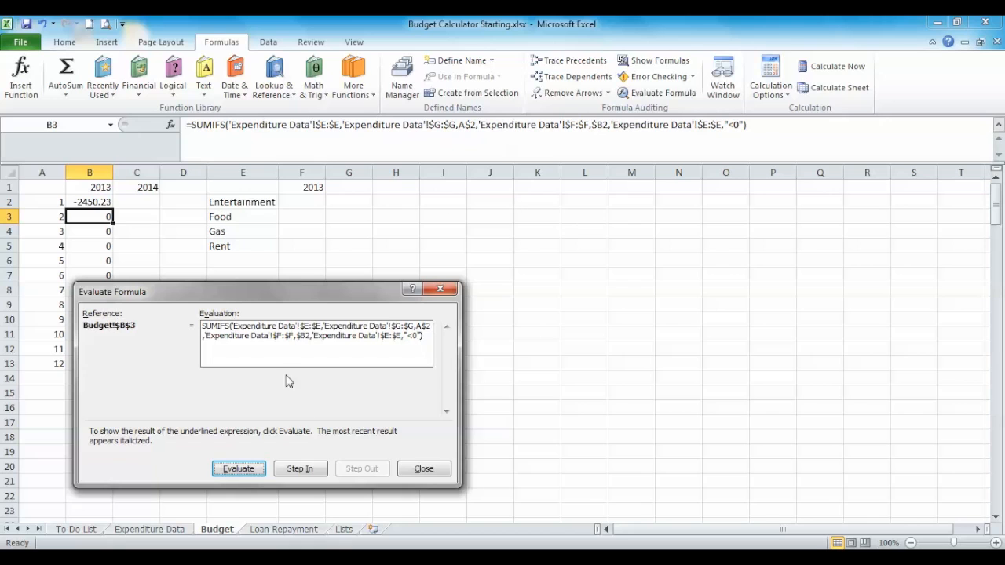
{"action": "left_click", "coordinate": [256, 469]}
{"action": "left_click", "coordinate": [254, 471]}
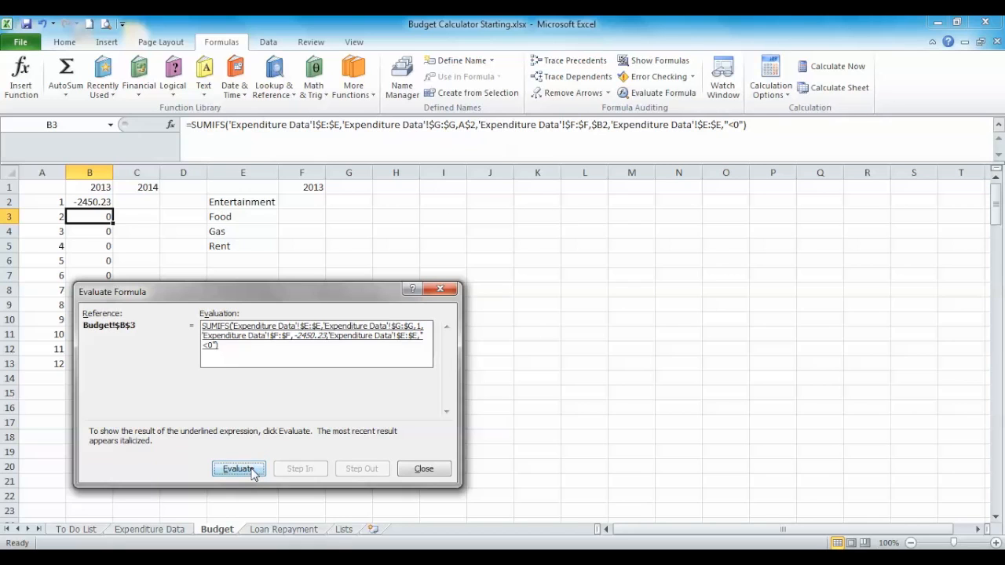
{"action": "left_click", "coordinate": [253, 473]}
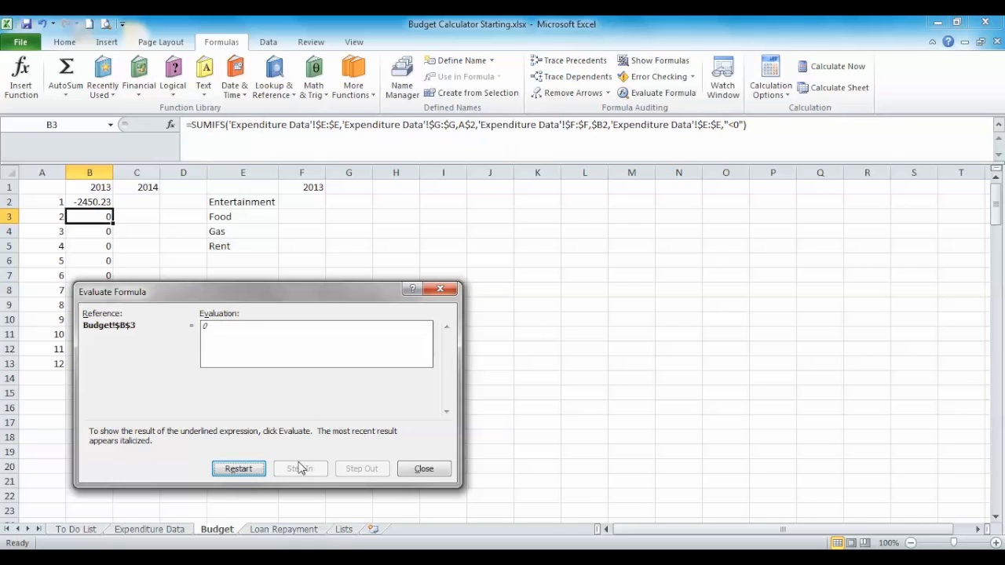
{"action": "left_click", "coordinate": [440, 292]}
In the B2 formula, change the month criterion's reference to $A2 so that only the column is locked.
{"action": "left_click", "coordinate": [104, 200]}
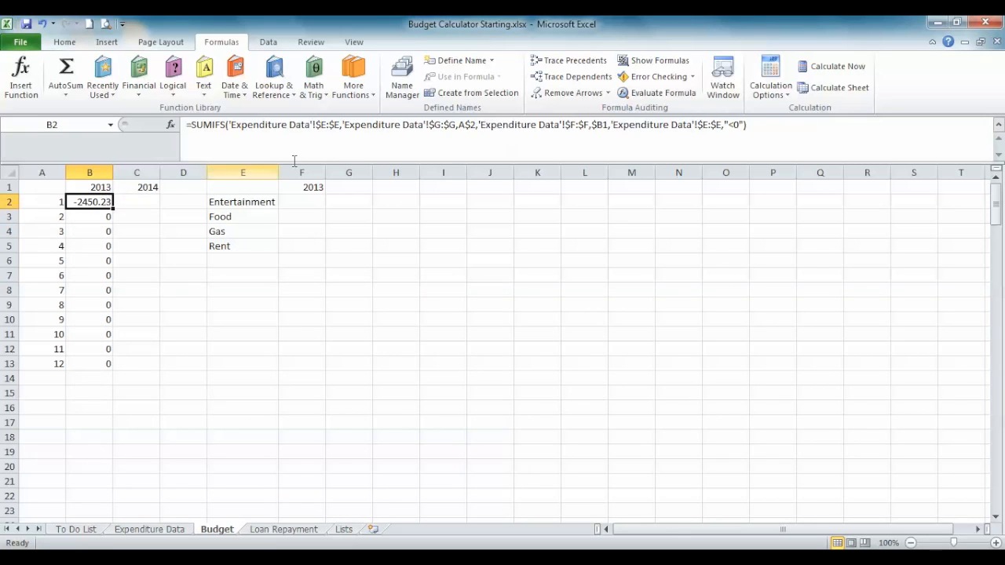
{"action": "left_click", "coordinate": [470, 124]}
{"action": "key", "text": "F4"}
{"action": "key", "text": "F4"}
{"action": "key", "text": "F4"}
{"action": "key", "text": "F4"}
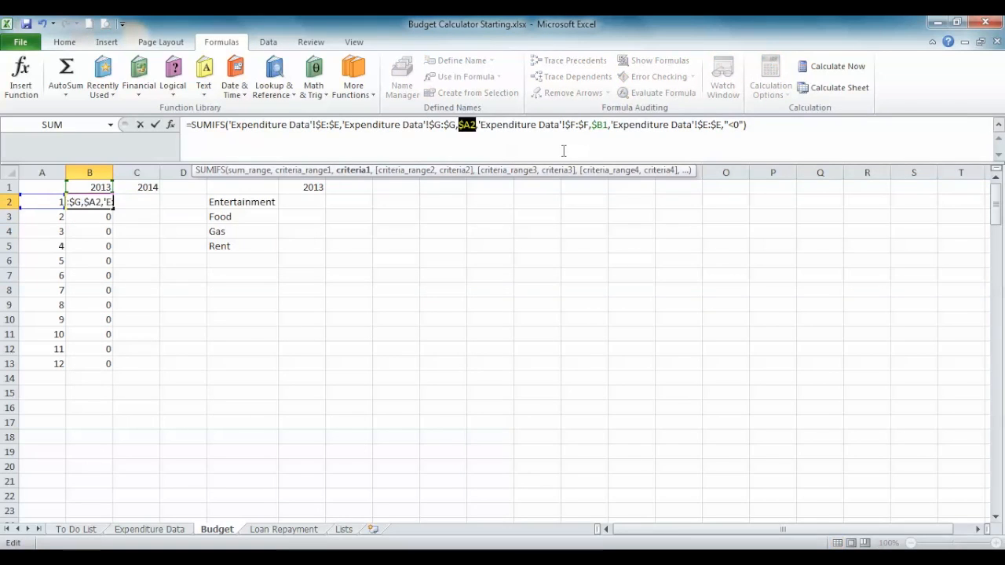
{"action": "key", "text": "F4"}
Change the year criterion's reference in the B2 formula to B$1 so that only the row is locked.
{"action": "left_click", "coordinate": [604, 124]}
{"action": "key", "text": "F4"}
{"action": "key", "text": "F4"}
{"action": "key", "text": "F4"}
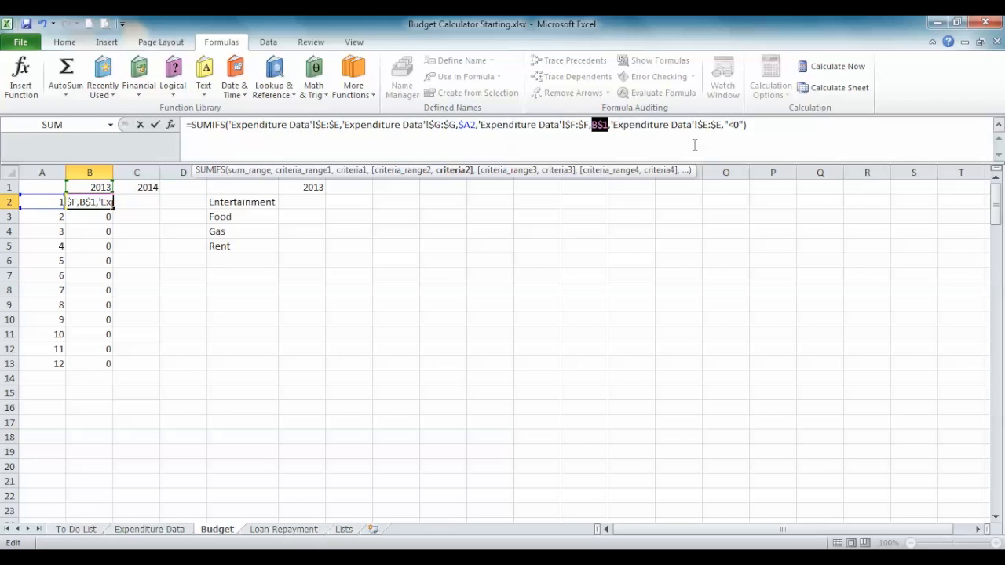
{"action": "key", "text": "Return"}
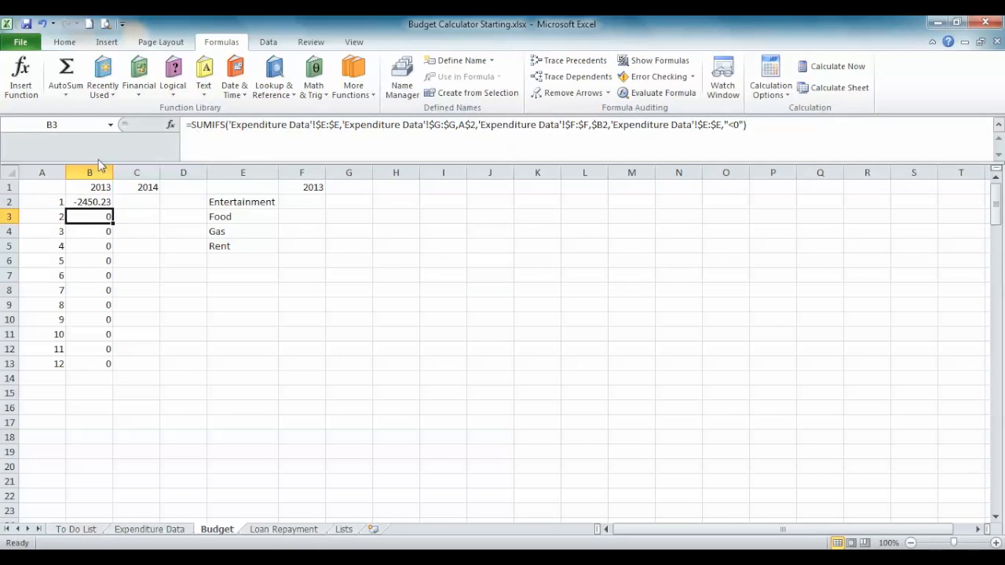
Fill the B2 formula down through B13 and across into the 2014 column through C13.
{"action": "left_click", "coordinate": [93, 202]}
{"action": "left_click_drag", "start_coordinate": [114, 209], "coordinate": [110, 375]}
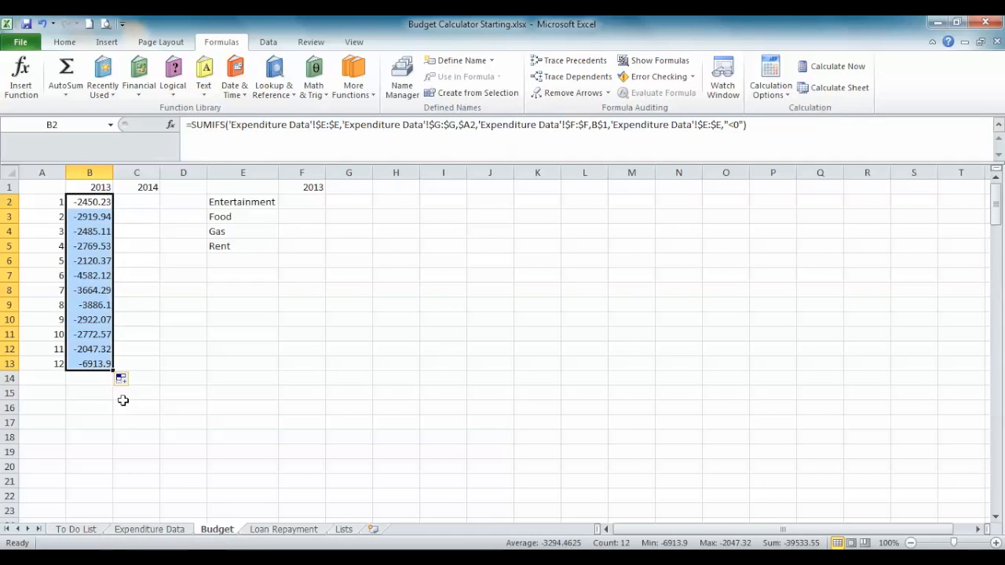
{"action": "left_click_drag", "start_coordinate": [113, 371], "coordinate": [155, 375]}
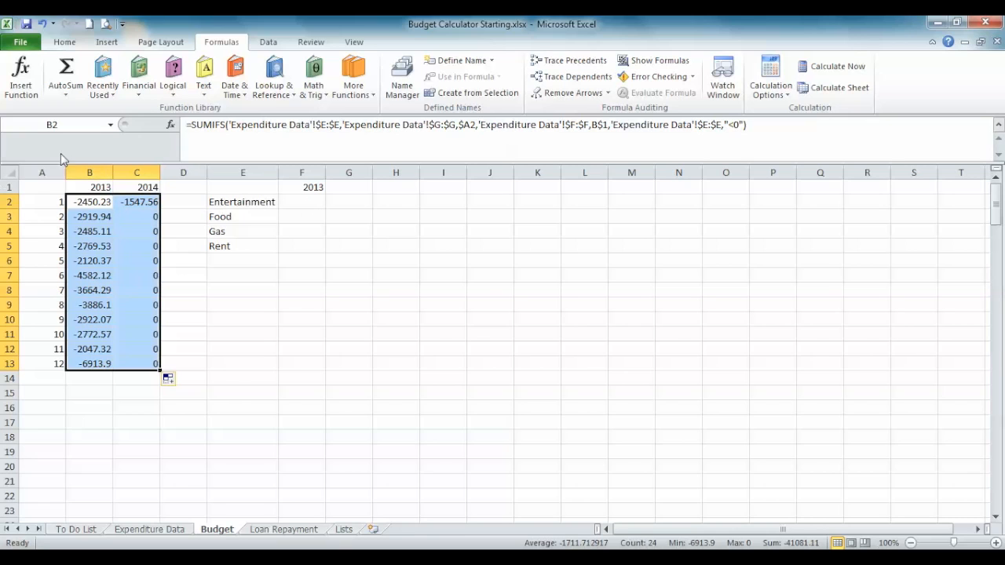
Start a SUMIFS formula in F2 with the absolute Amount column $E:$E of the Expenditure Data sheet as the sum range.
{"action": "left_click", "coordinate": [303, 200]}
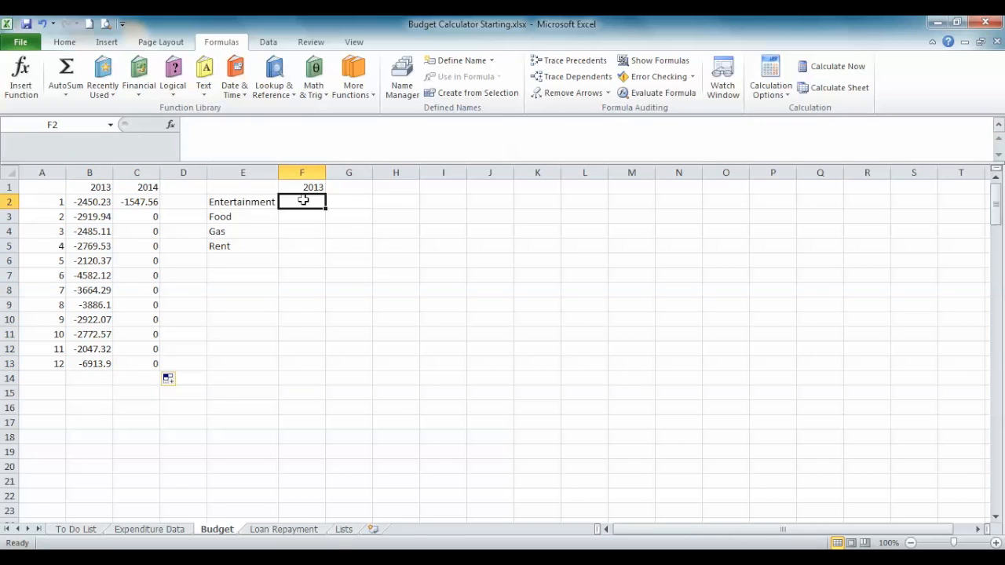
{"action": "type", "text": "="}
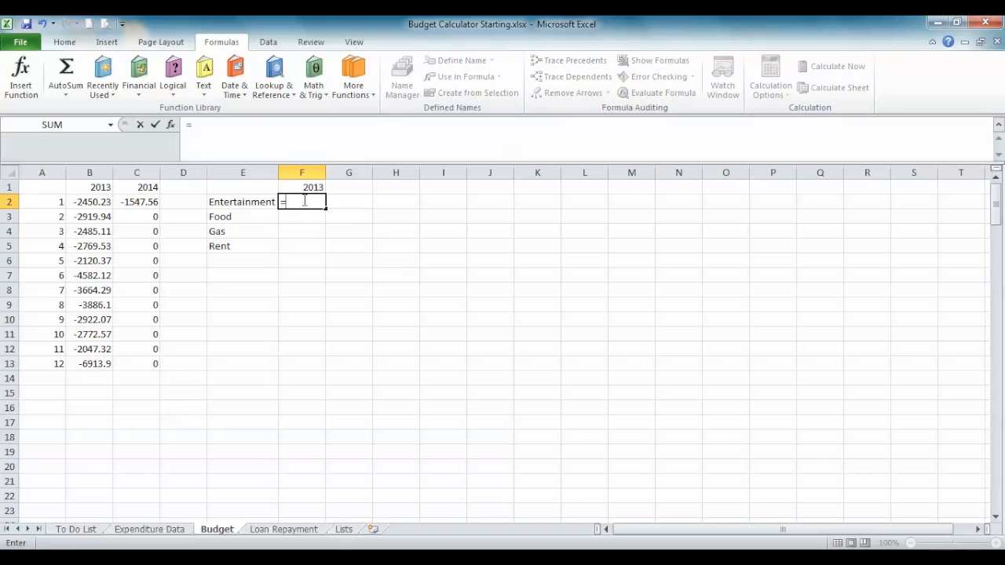
{"action": "type", "text": "sumifs("}
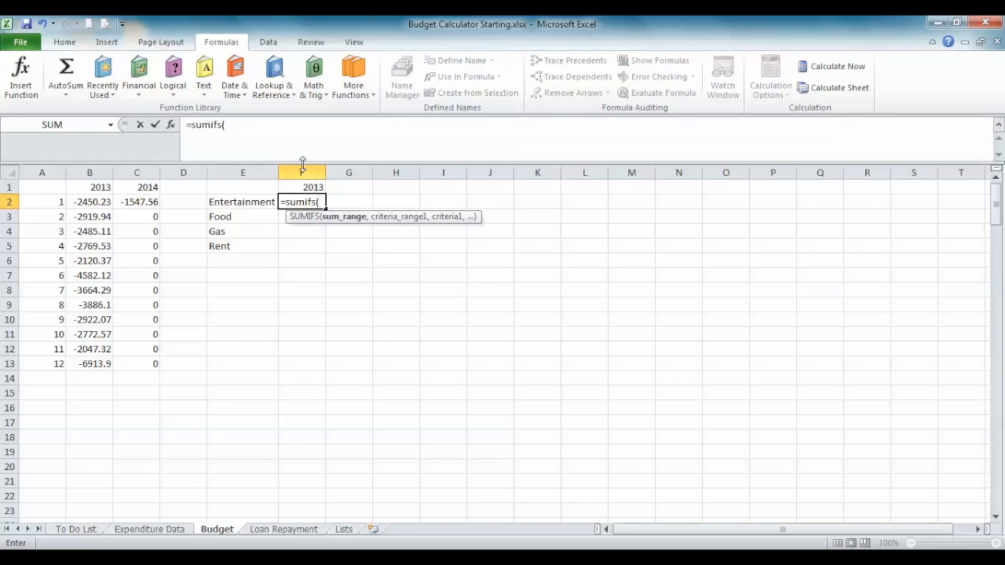
{"action": "left_click", "coordinate": [150, 530]}
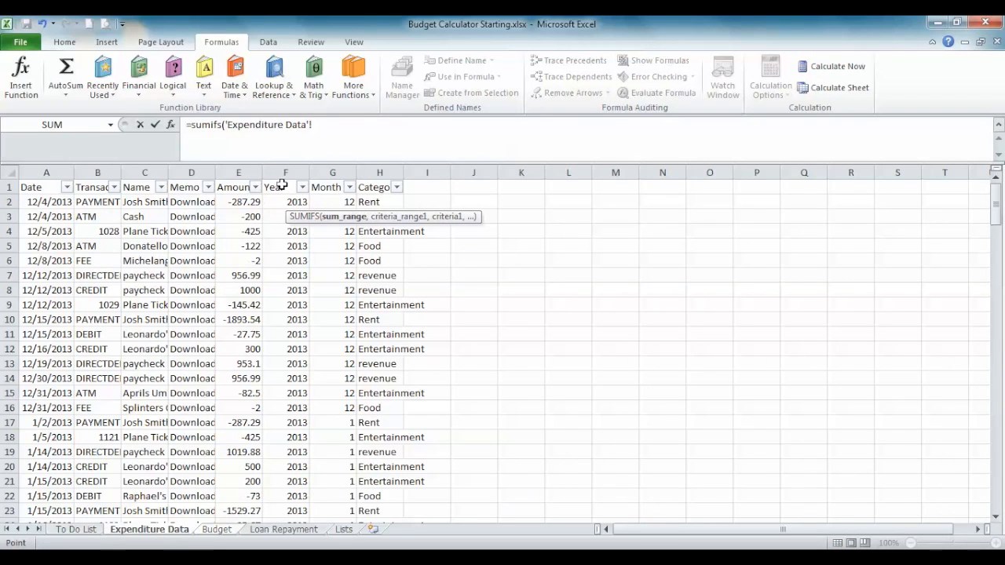
{"action": "left_click", "coordinate": [229, 171]}
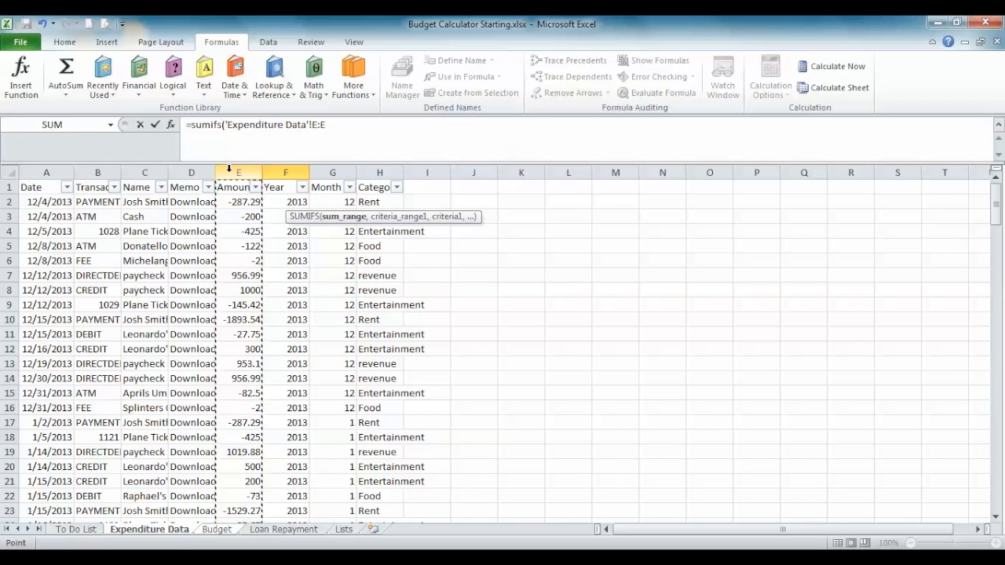
{"action": "key", "text": "F4"}
{"action": "type", "text": ","}
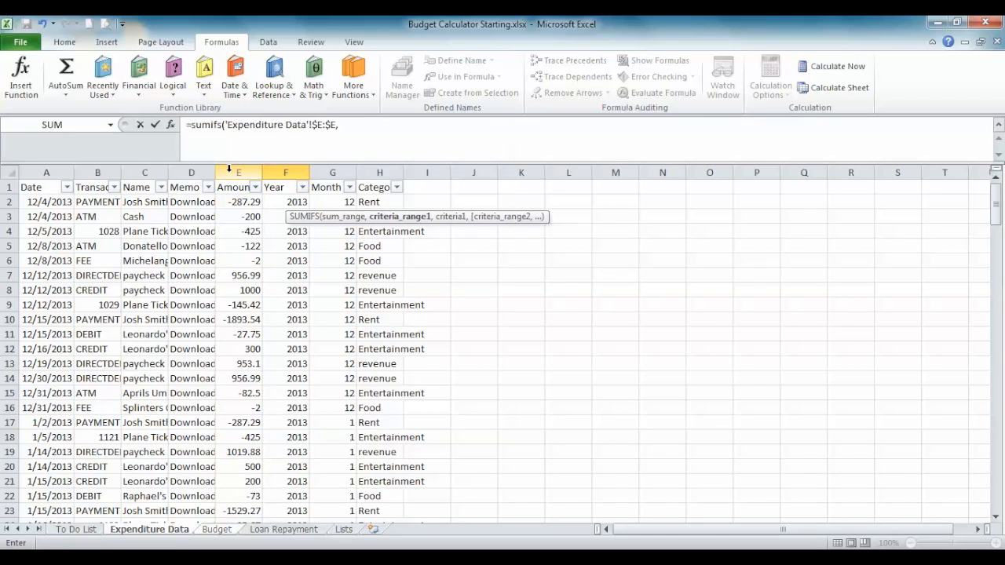
Add criteria pairs for the absolute Year column $F:$F and Category column $H:$H, using the placeholder words year and category as criteria.
{"action": "left_click", "coordinate": [283, 171]}
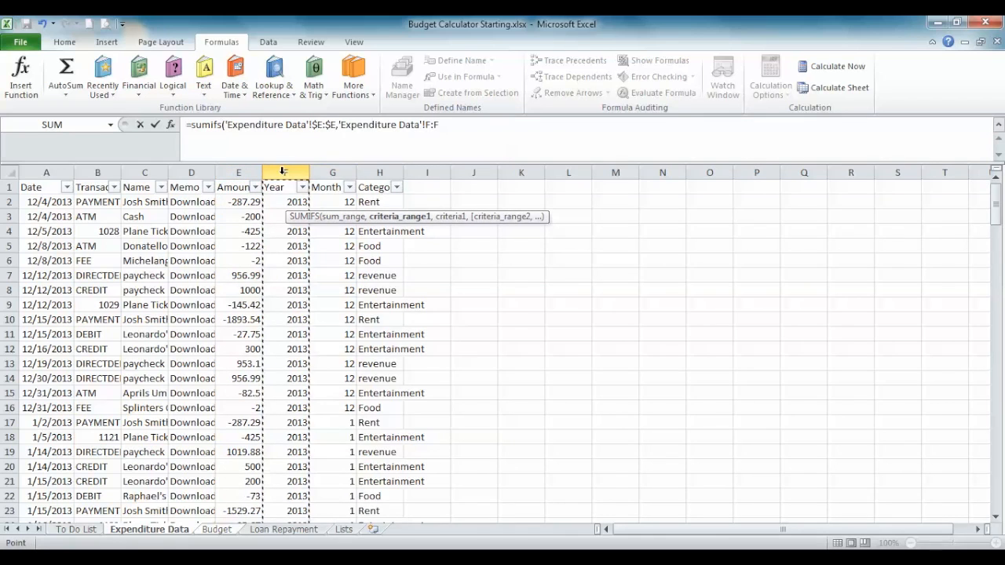
{"action": "type", "text": ",year,"}
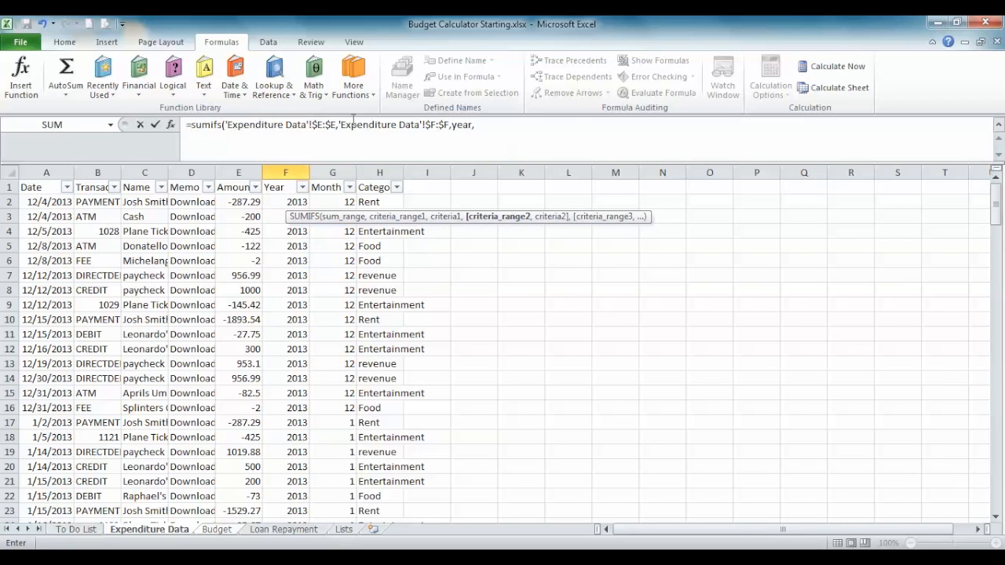
{"action": "left_click", "coordinate": [375, 172]}
{"action": "type", "text": ",cat"}
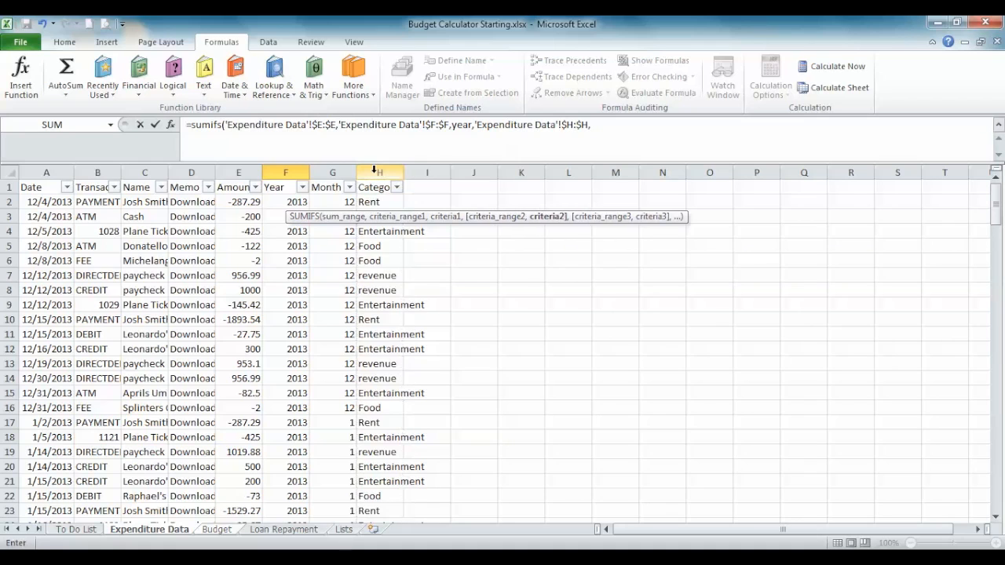
{"action": "type", "text": "egory,"}
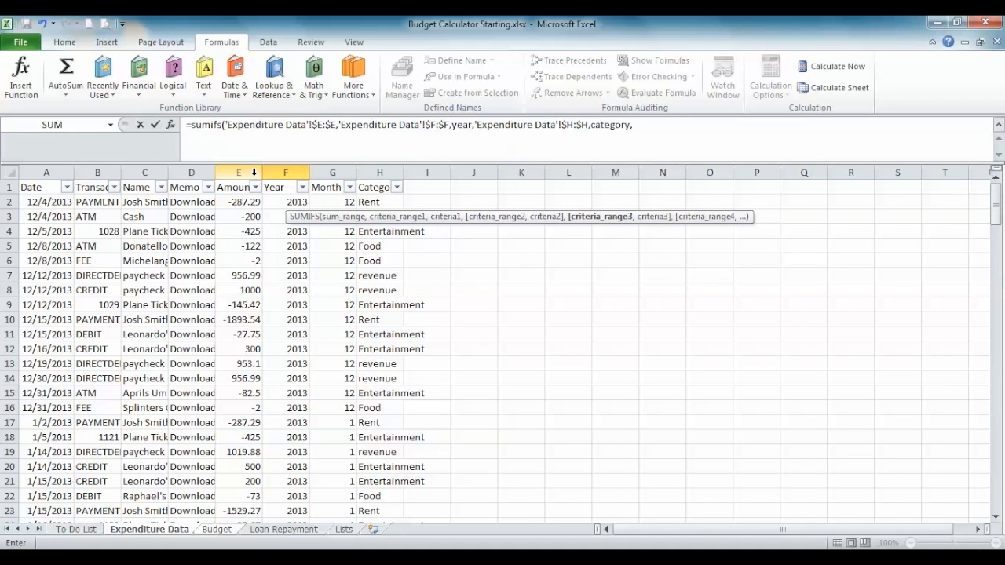
Add a third criterion on the absolute Amount column $E:$E of "<0" and complete the F2 formula.
{"action": "left_click", "coordinate": [254, 172]}
{"action": "key", "text": "F4"}
{"action": "type", "text": ",\"<0"}
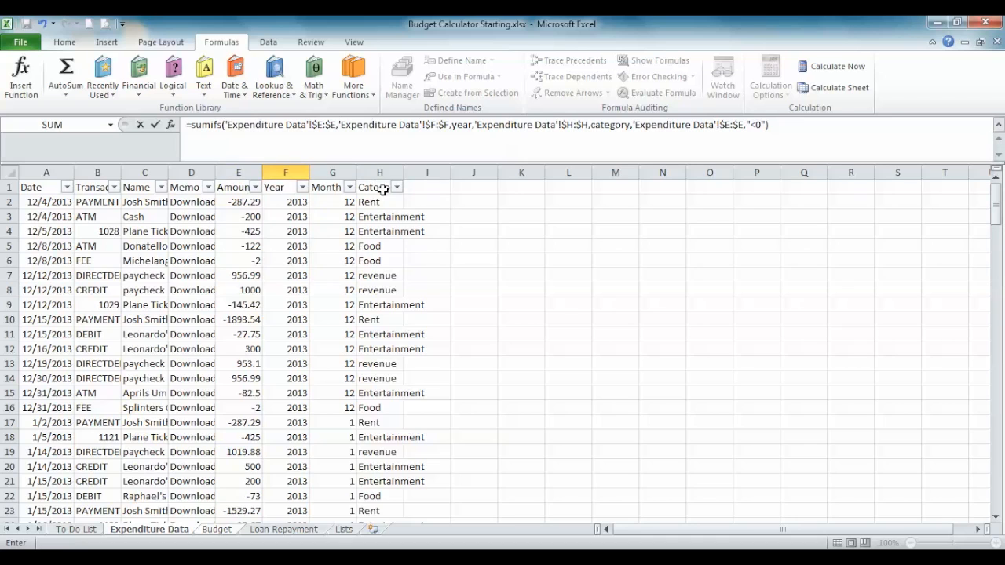
{"action": "key", "text": "Return"}
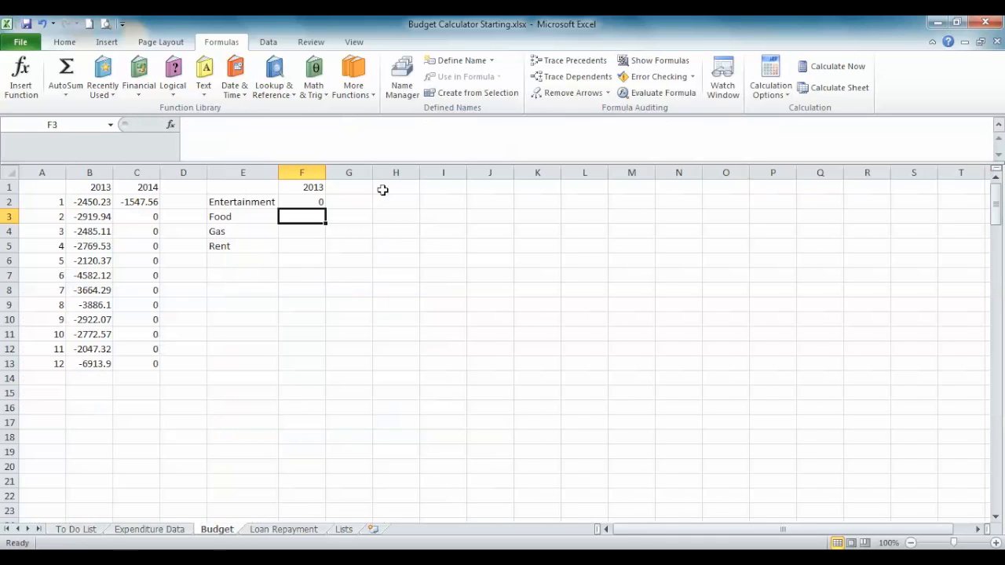
In the F2 formula, replace the year placeholder with a reference to F$1, locking only the row.
{"action": "left_click", "coordinate": [314, 200]}
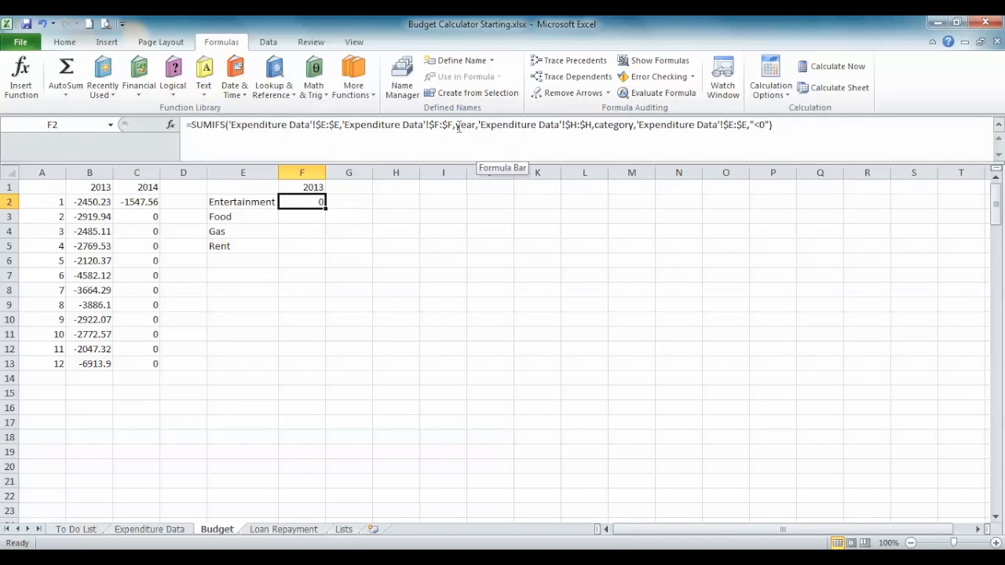
{"action": "left_click_drag", "start_coordinate": [456, 128], "coordinate": [469, 129]}
{"action": "left_click", "coordinate": [303, 189]}
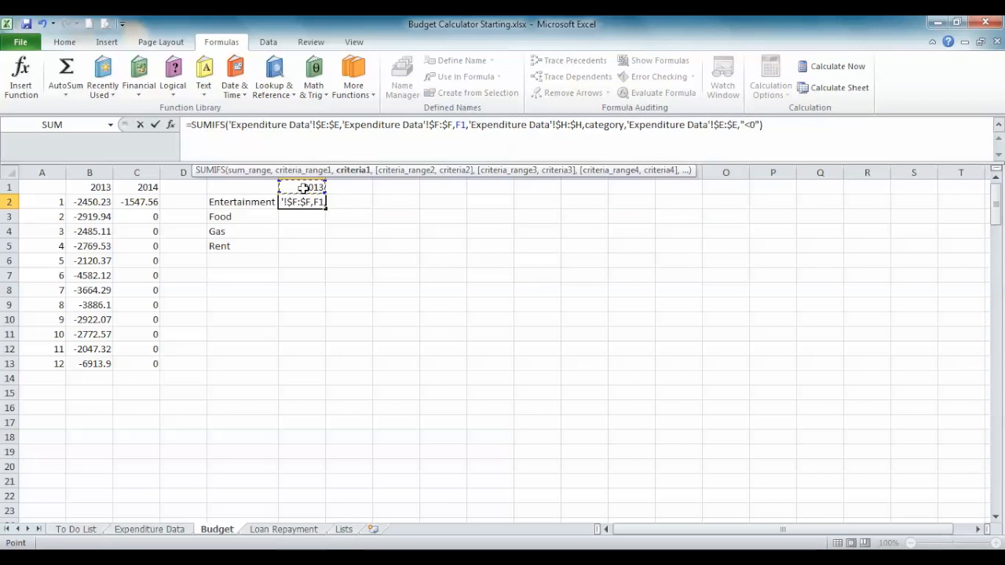
{"action": "key", "text": "F4"}
{"action": "key", "text": "F4"}
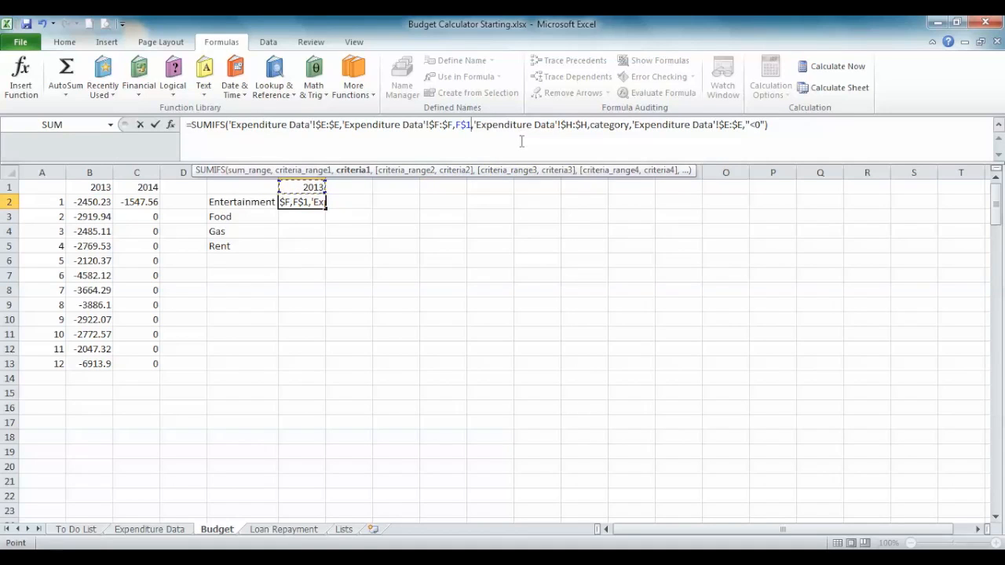
Replace the category placeholder in the F2 formula with $E2, locking only the column, and enter the formula.
{"action": "left_click_drag", "start_coordinate": [591, 124], "coordinate": [630, 125]}
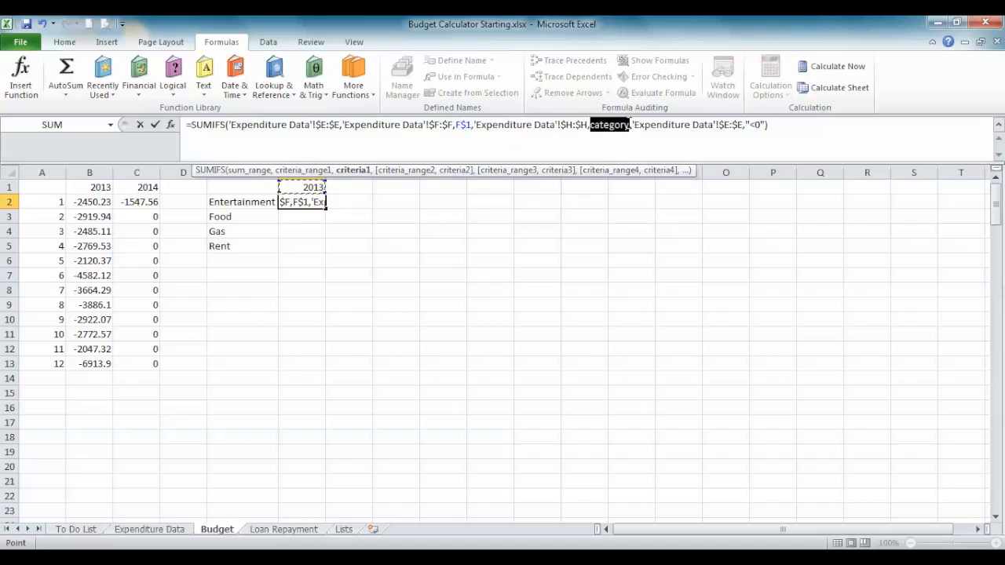
{"action": "left_click", "coordinate": [233, 202]}
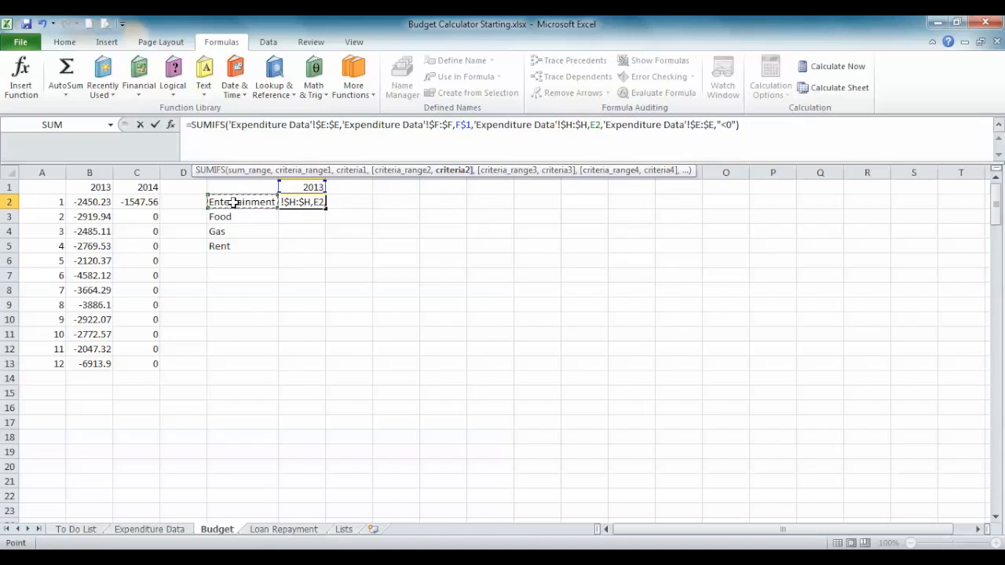
{"action": "key", "text": "F4"}
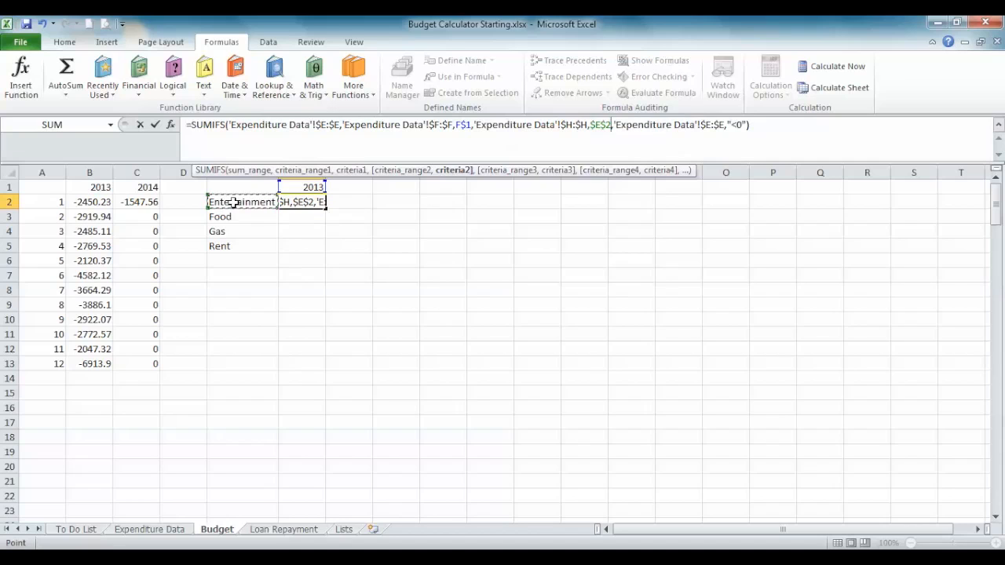
{"action": "key", "text": "F4"}
{"action": "key", "text": "F4"}
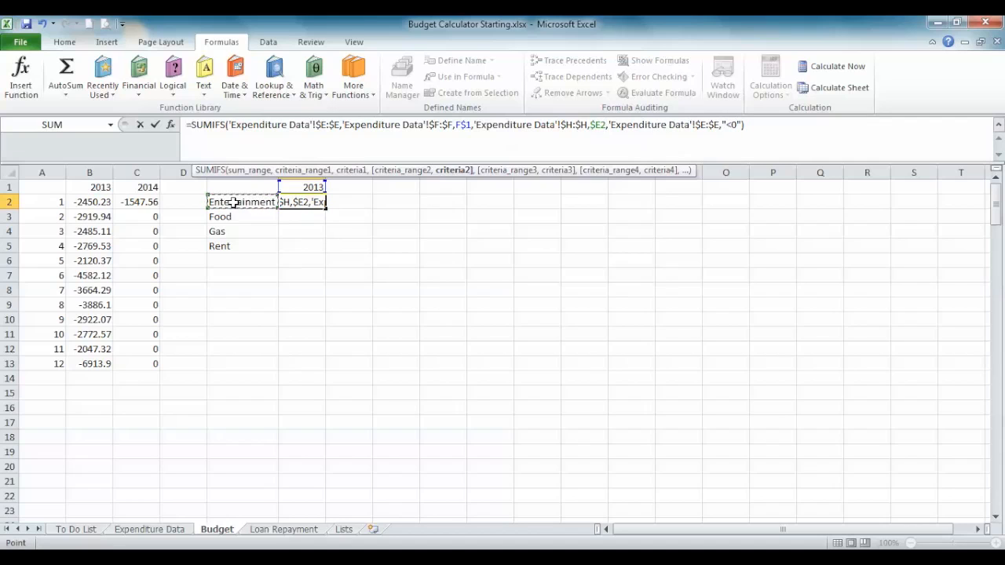
{"action": "key", "text": "Return"}
Fill the F2 formula down through F5 and apply the comma number style to the category totals.
{"action": "left_click", "coordinate": [287, 201]}
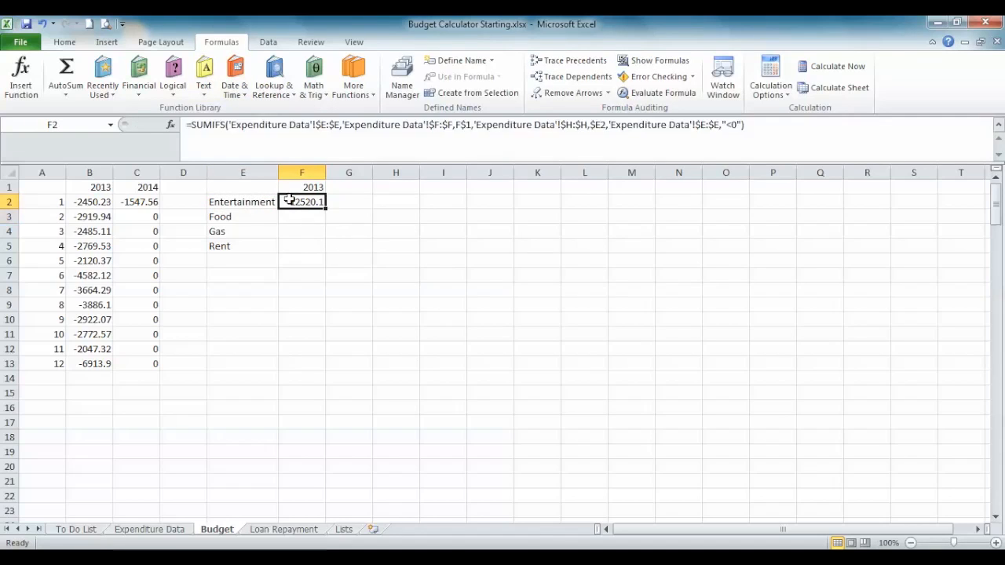
{"action": "left_click_drag", "start_coordinate": [326, 211], "coordinate": [318, 259]}
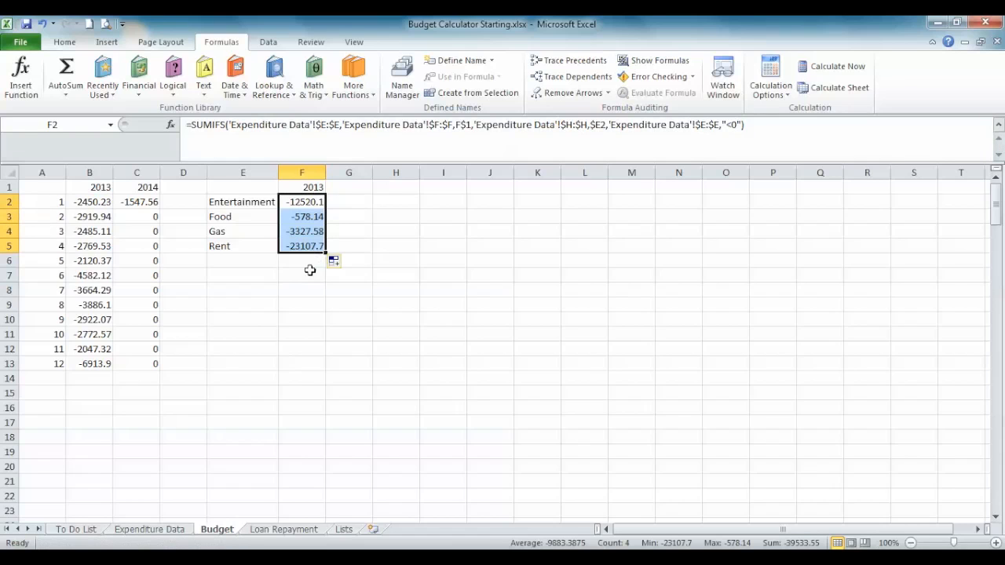
{"action": "left_click", "coordinate": [65, 42]}
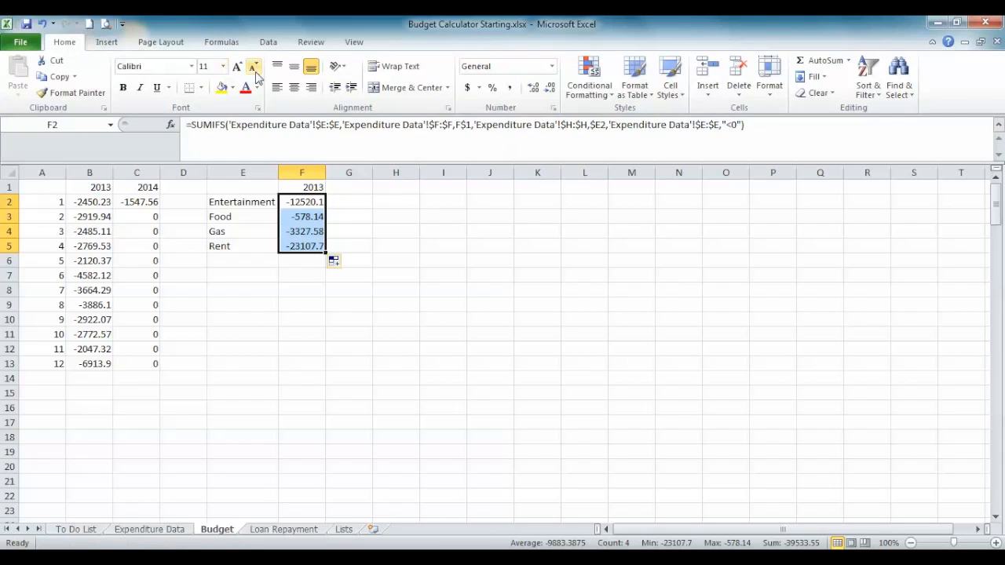
{"action": "left_click", "coordinate": [510, 90]}
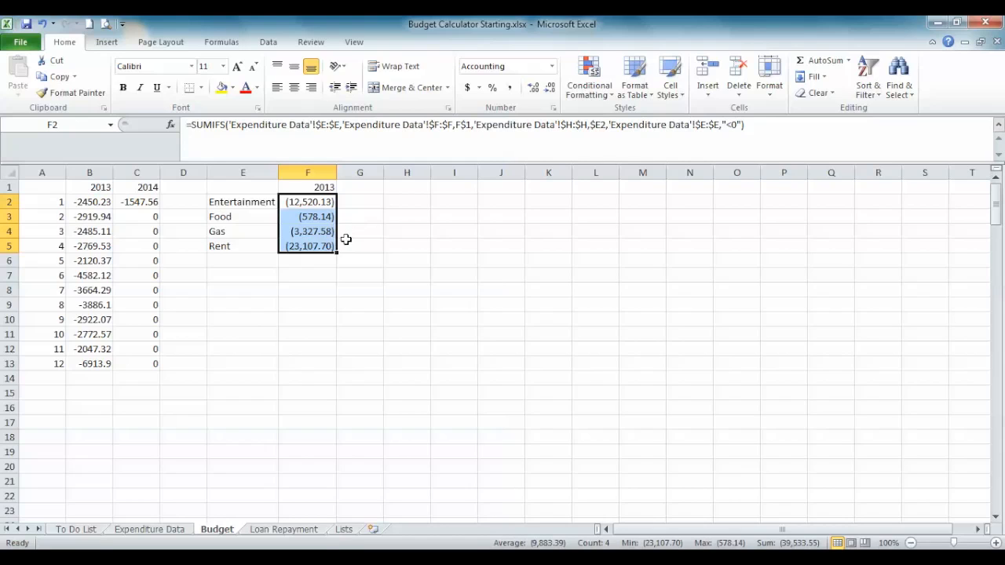
{"action": "left_click", "coordinate": [309, 232]}
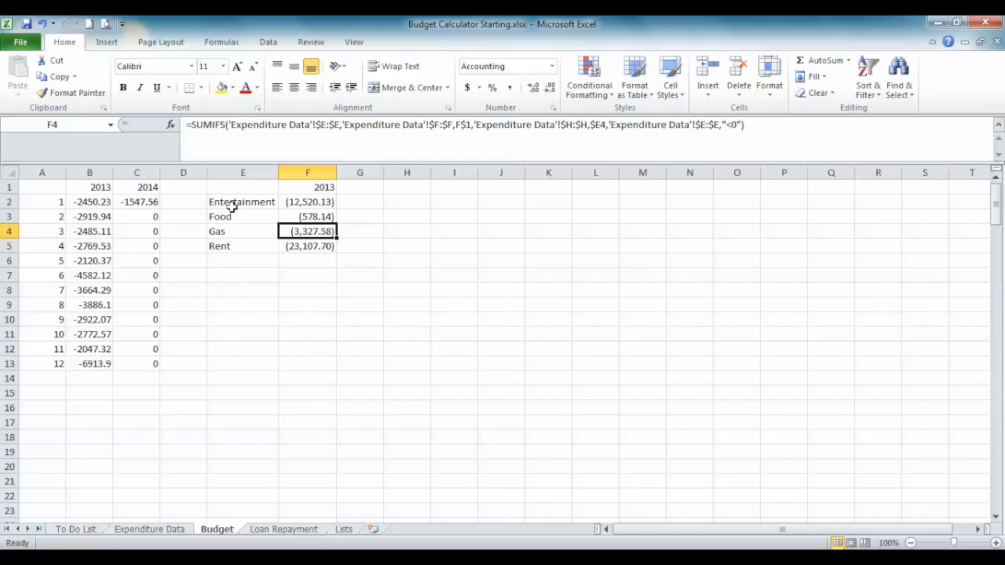
Insert a basic 2-D pie chart of the category totals in E2:F5 and move it beside the table.
{"action": "left_click_drag", "start_coordinate": [247, 201], "coordinate": [314, 244]}
{"action": "left_click", "coordinate": [107, 41]}
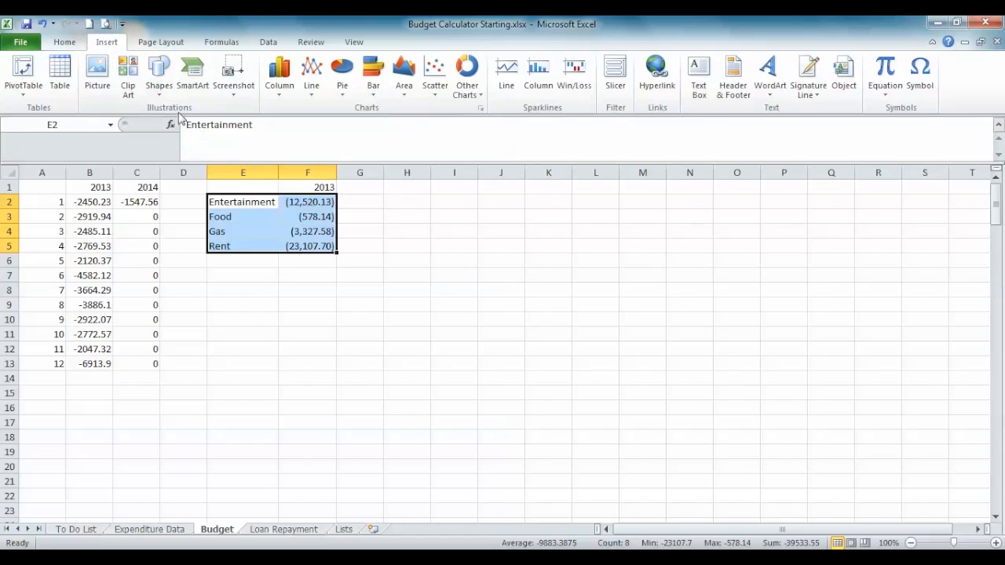
{"action": "left_click", "coordinate": [342, 88]}
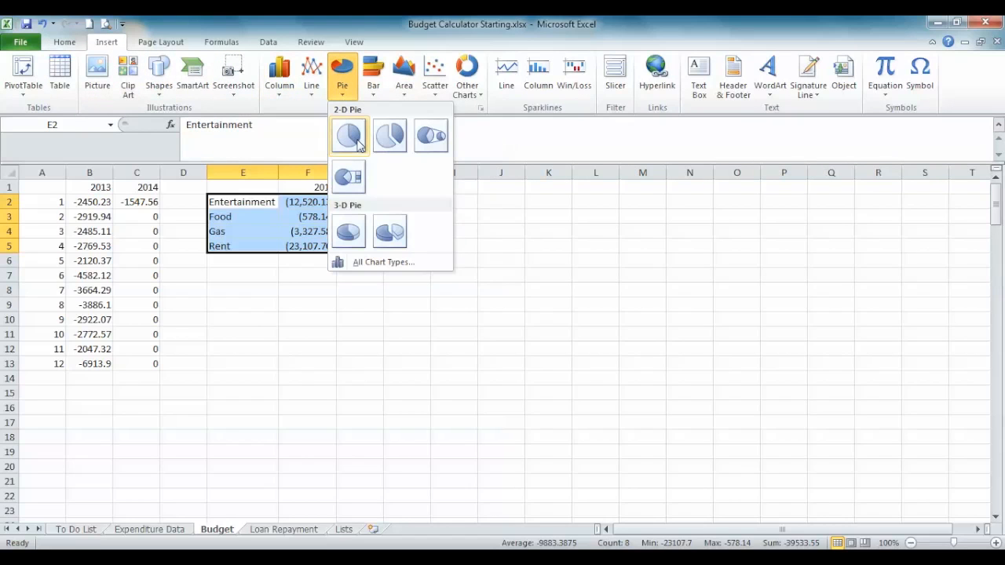
{"action": "left_click", "coordinate": [358, 140]}
{"action": "left_click_drag", "start_coordinate": [582, 276], "coordinate": [662, 262]}
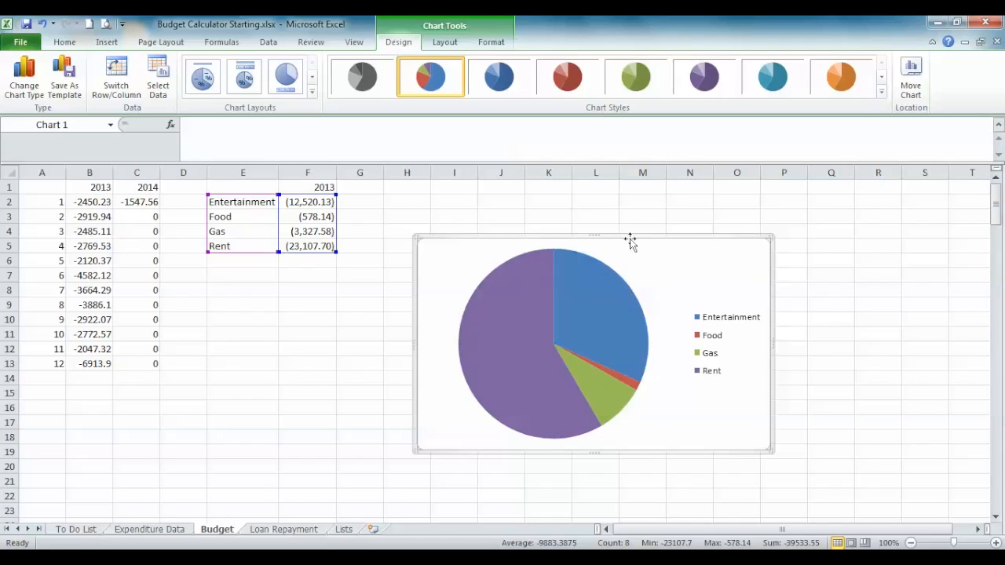
Format the pie chart's data series with a solid yellow fill.
{"action": "left_click", "coordinate": [584, 328]}
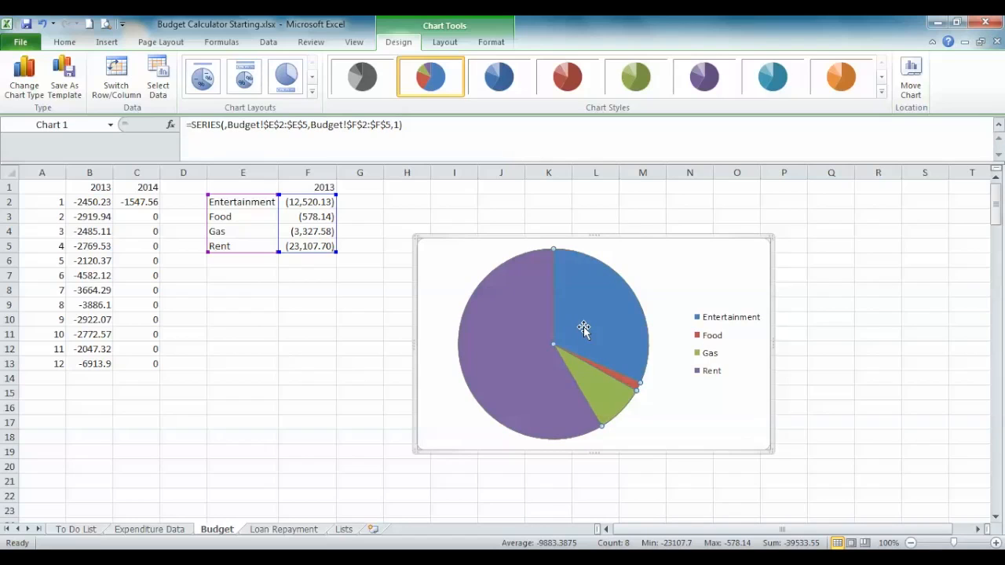
{"action": "right_click", "coordinate": [584, 328]}
{"action": "left_click", "coordinate": [651, 457]}
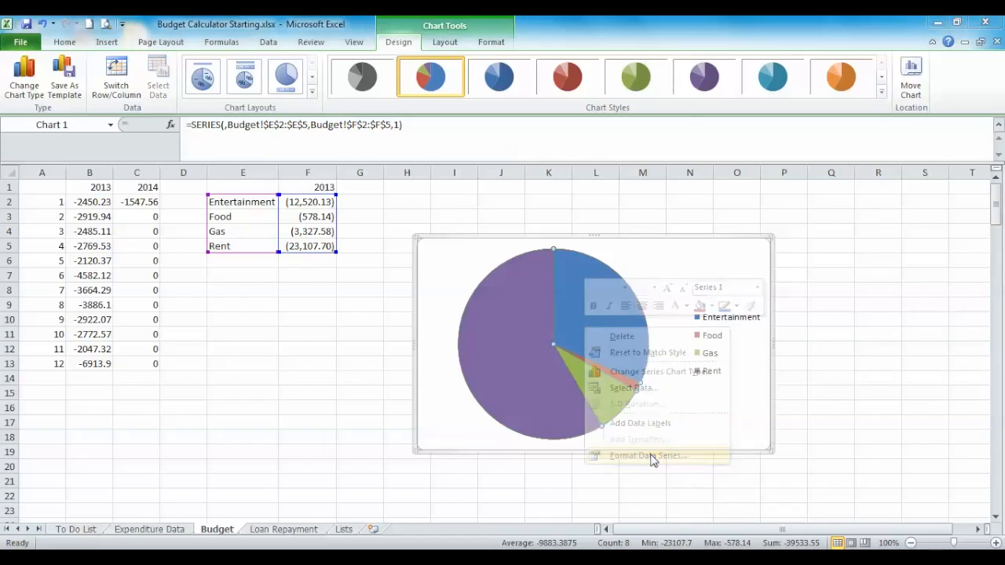
{"action": "left_click", "coordinate": [359, 138]}
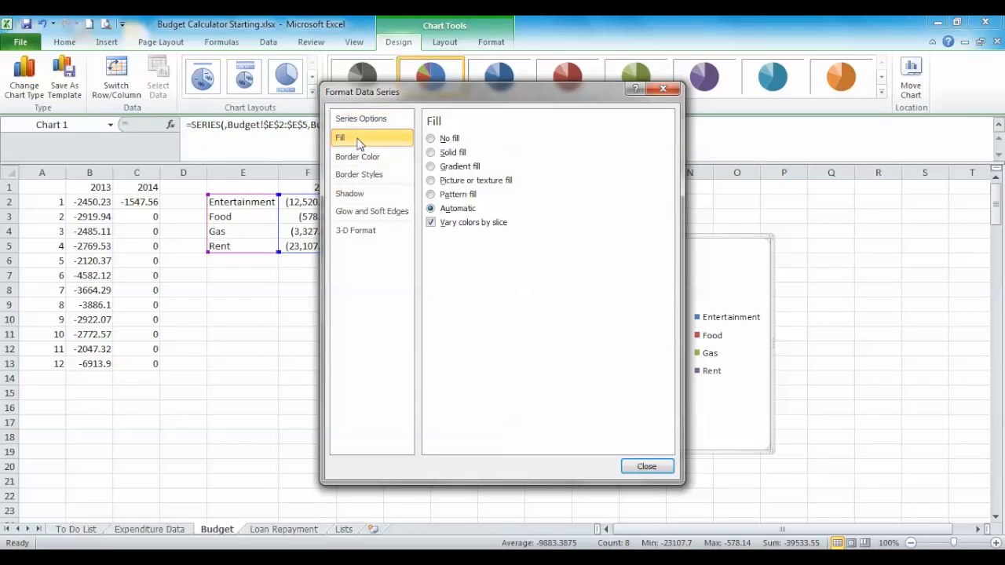
{"action": "left_click", "coordinate": [447, 154]}
{"action": "left_click", "coordinate": [500, 255]}
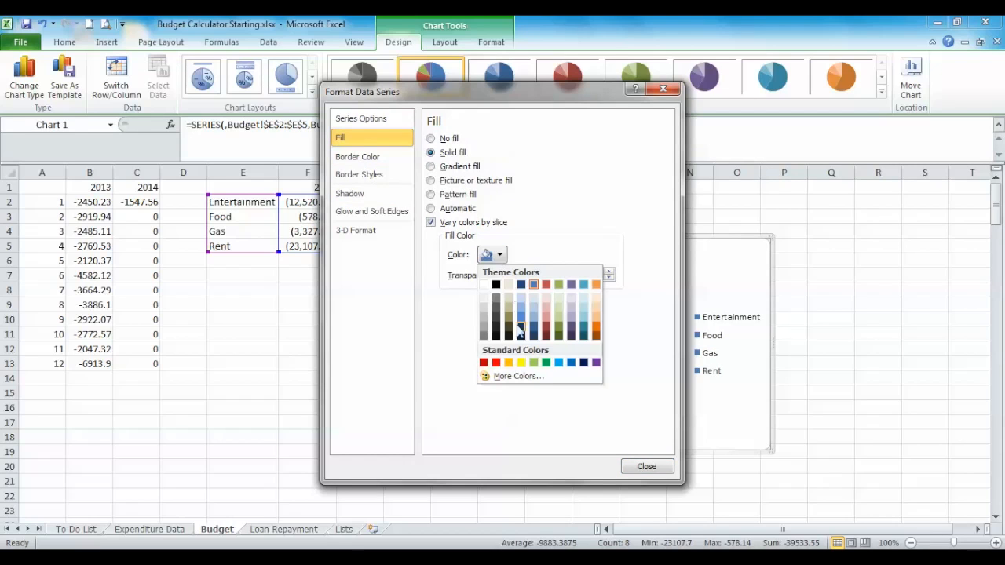
{"action": "left_click", "coordinate": [521, 359]}
{"action": "left_click", "coordinate": [646, 467]}
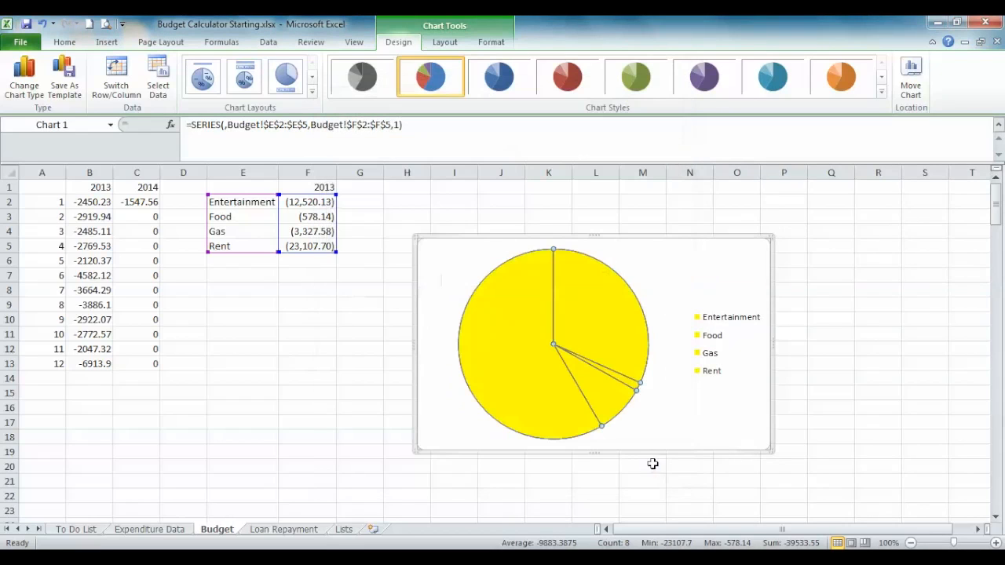
Delete the pie chart from the Budget sheet.
{"action": "left_click", "coordinate": [666, 283]}
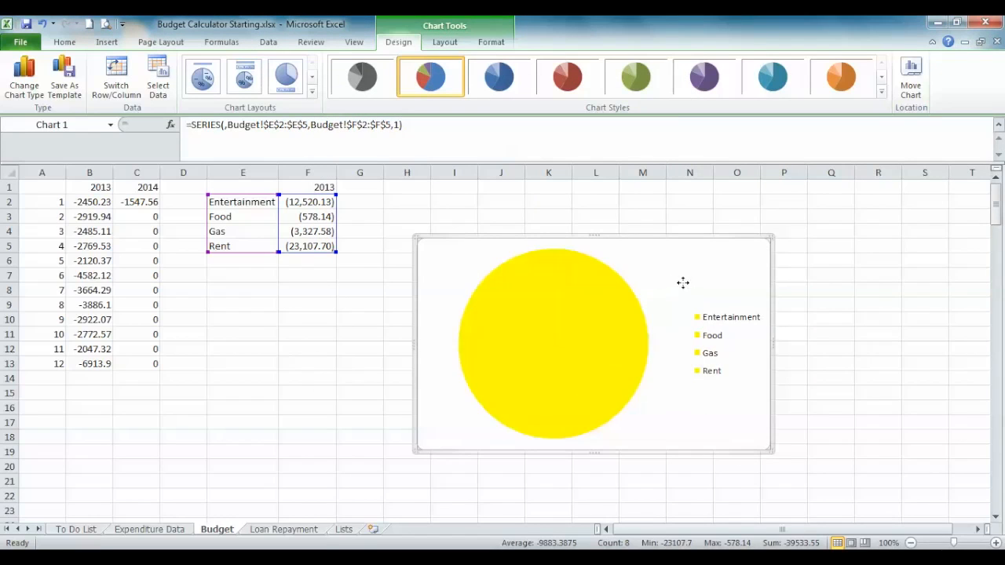
{"action": "key", "text": "Delete"}
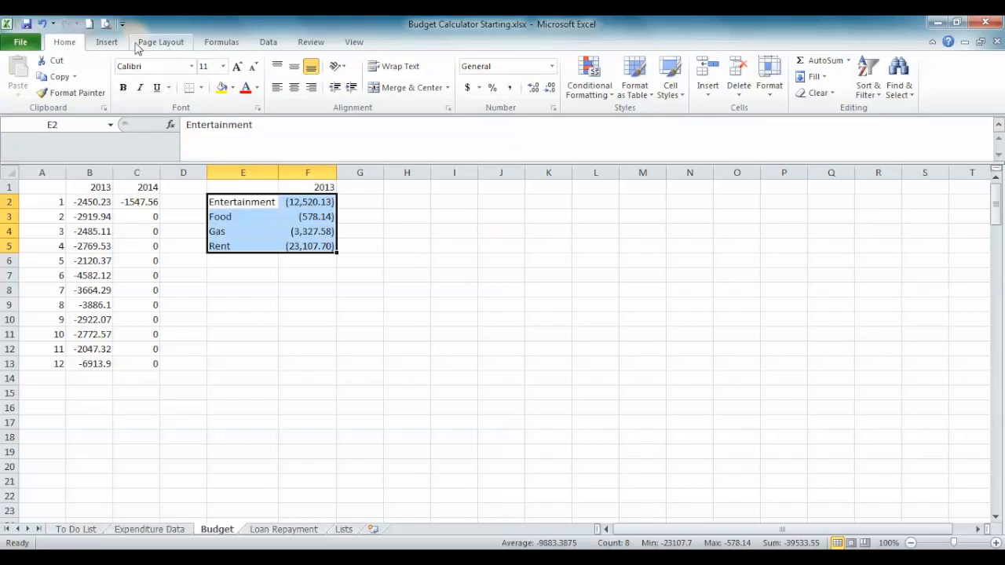
{"action": "left_click", "coordinate": [106, 41]}
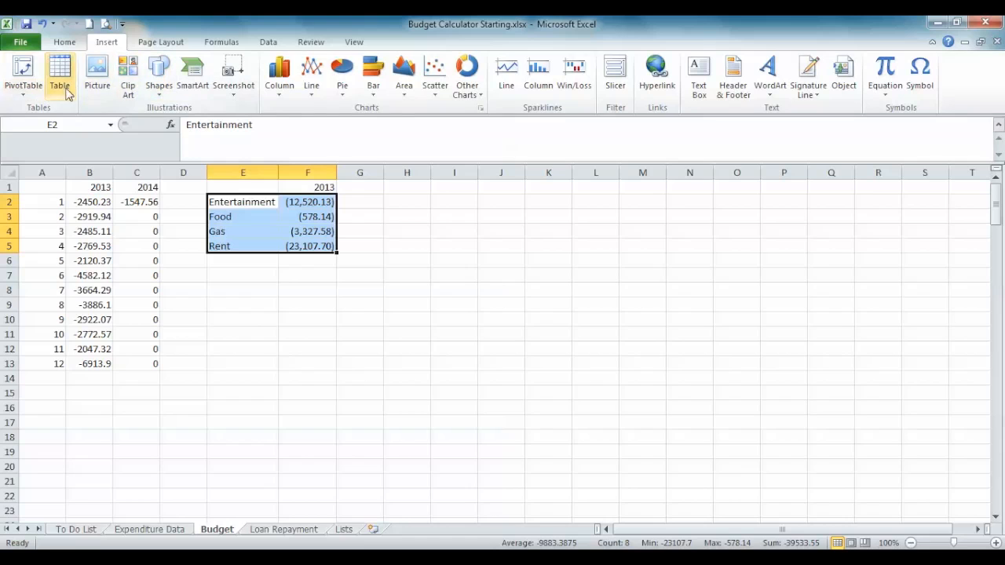
Insert a basic 2-D pie chart of the category totals in E2:F5 and give only its Entertainment slice a solid yellow fill.
{"action": "left_click", "coordinate": [342, 78]}
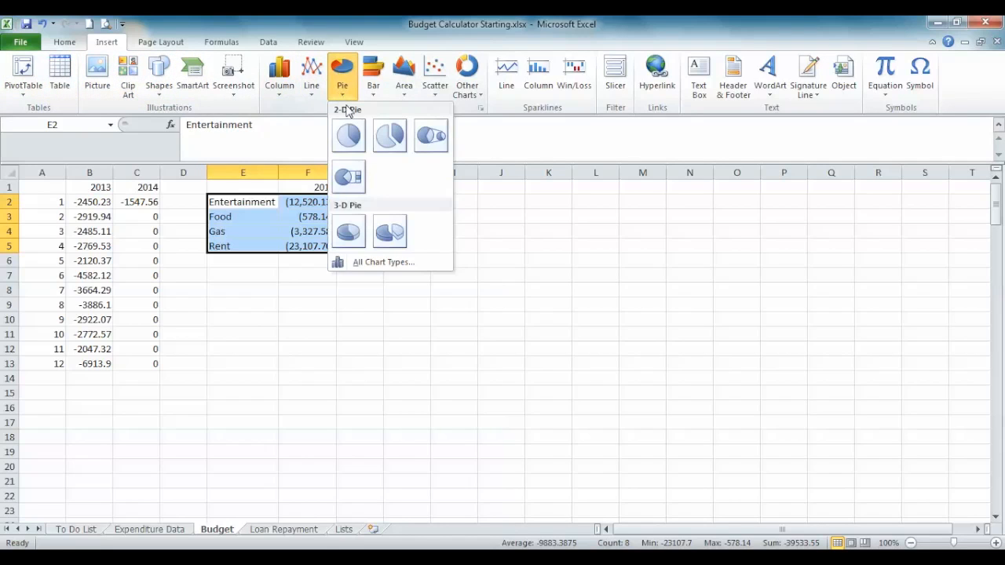
{"action": "left_click", "coordinate": [352, 135]}
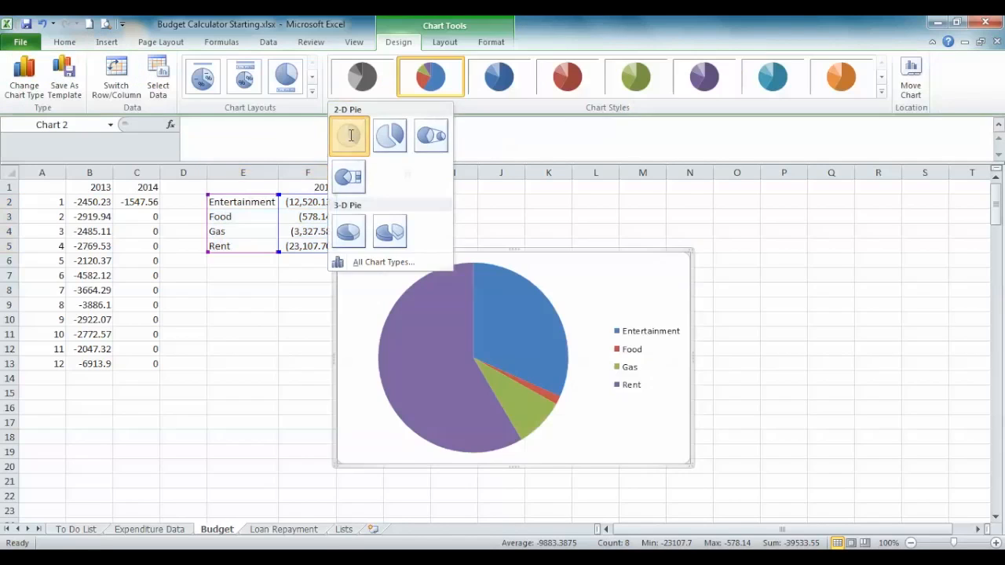
{"action": "left_click", "coordinate": [550, 322]}
{"action": "left_click", "coordinate": [536, 330]}
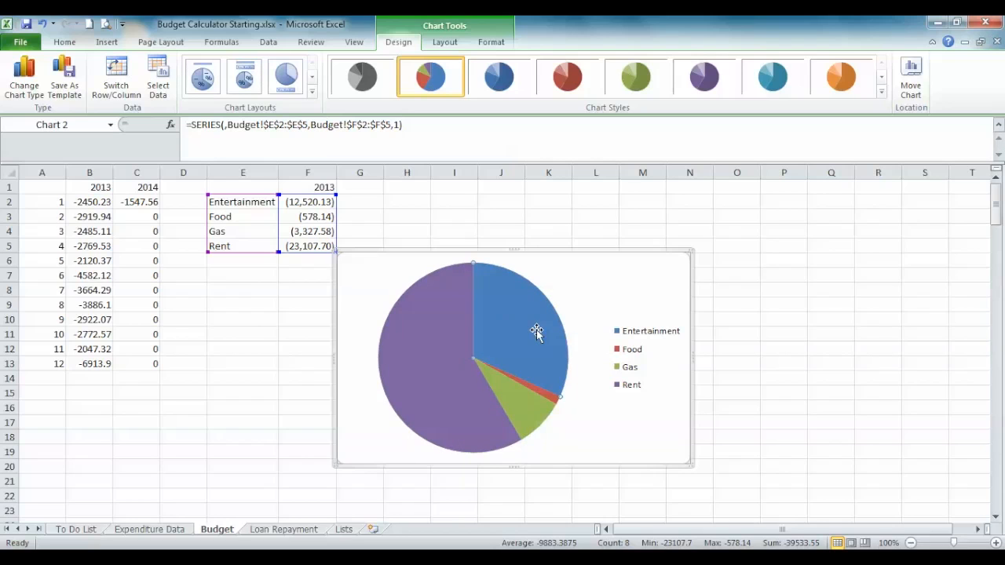
{"action": "right_click", "coordinate": [536, 330]}
{"action": "left_click", "coordinate": [599, 459]}
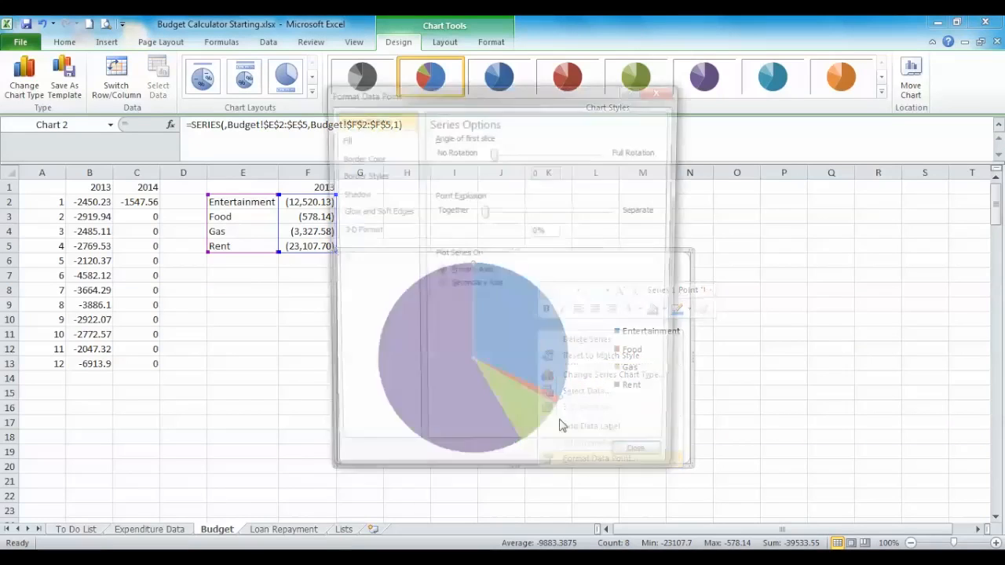
{"action": "left_click", "coordinate": [353, 137]}
{"action": "left_click", "coordinate": [432, 153]}
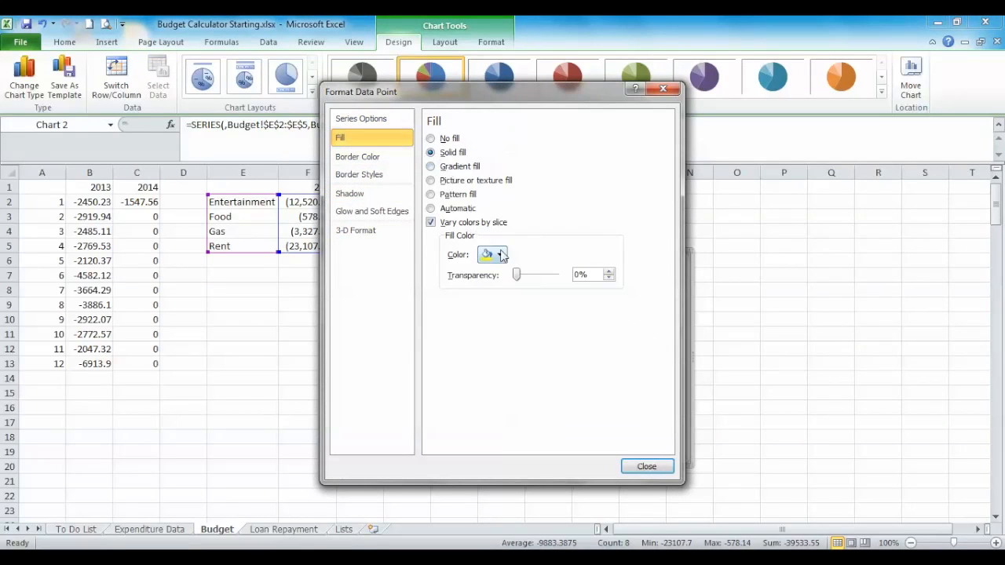
{"action": "left_click", "coordinate": [646, 466]}
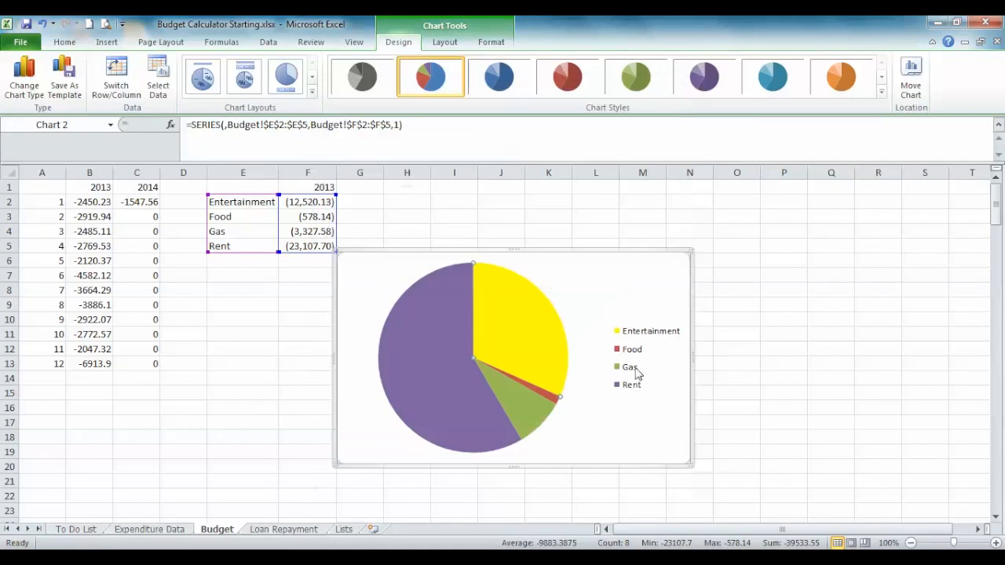
Add the title "Expenditure by Category" above the pie chart and move the chart up, clear of the category table.
{"action": "left_click", "coordinate": [814, 410]}
{"action": "left_click", "coordinate": [599, 285]}
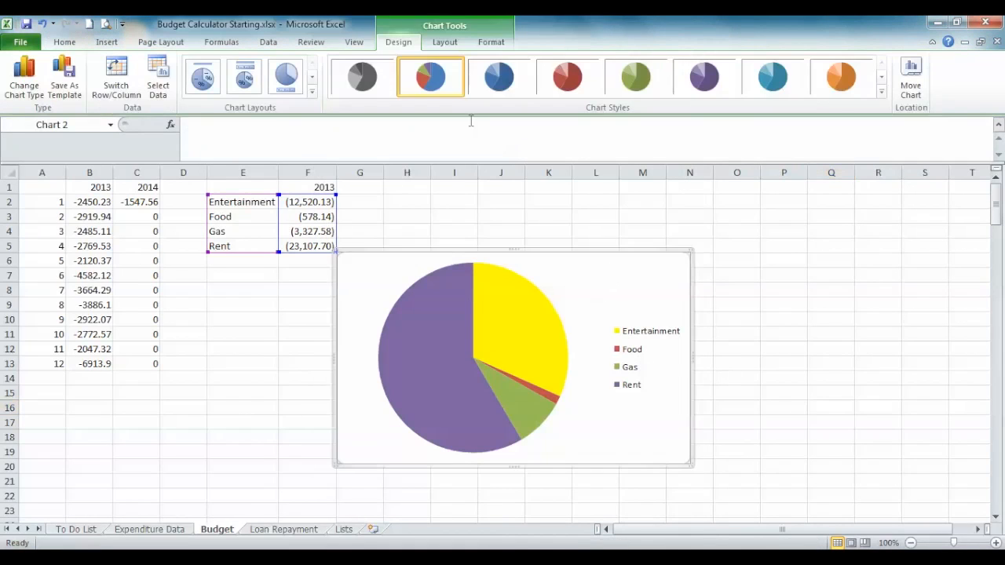
{"action": "left_click", "coordinate": [444, 42]}
{"action": "left_click", "coordinate": [490, 41]}
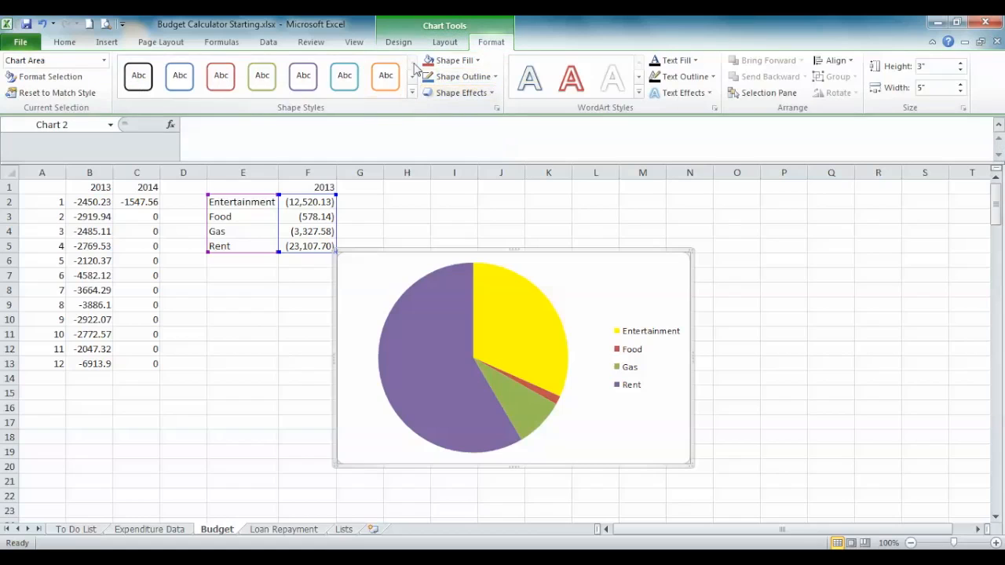
{"action": "left_click", "coordinate": [443, 44]}
{"action": "left_click", "coordinate": [230, 86]}
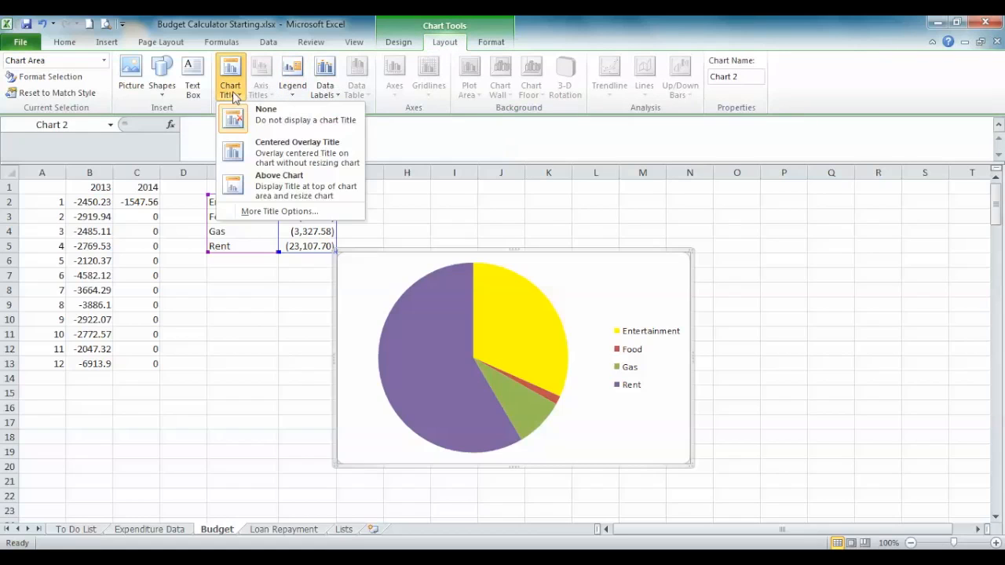
{"action": "left_click", "coordinate": [275, 185]}
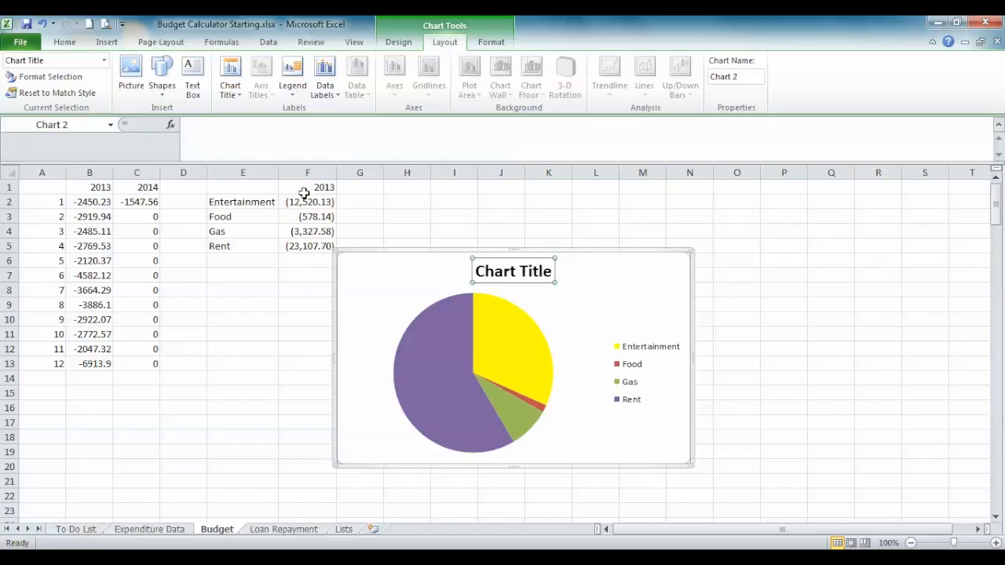
{"action": "key", "text": "BackSpace"}
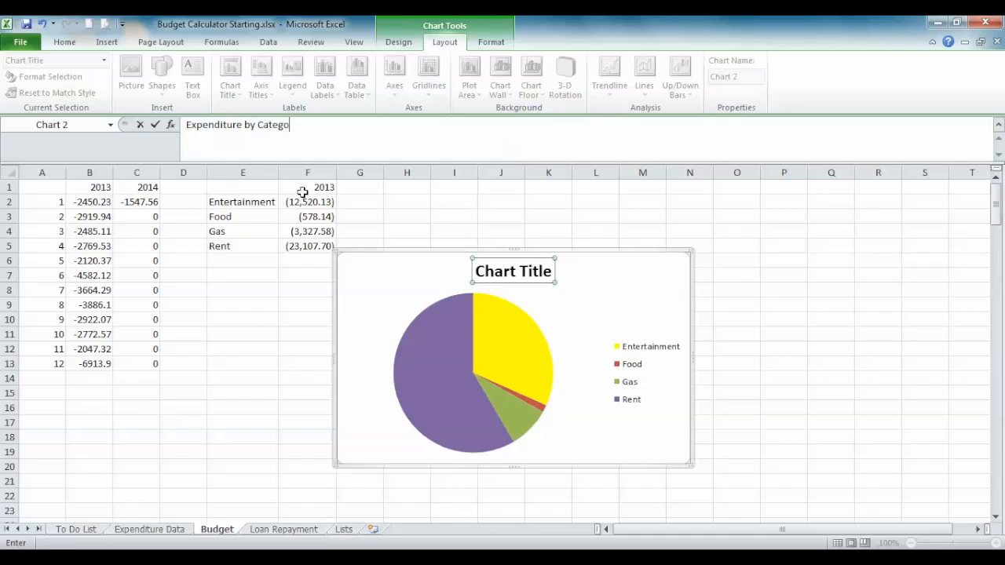
{"action": "left_click", "coordinate": [515, 213]}
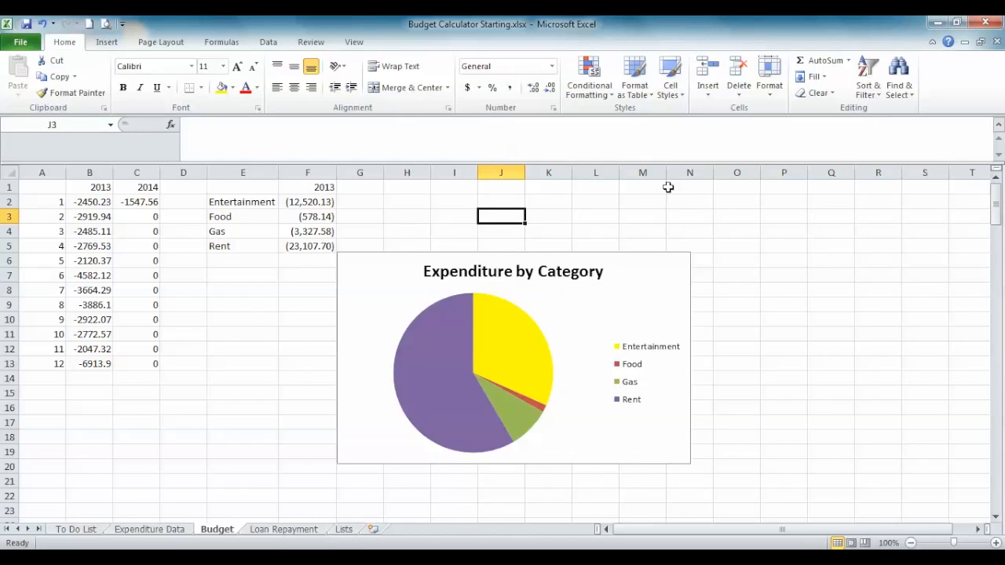
{"action": "left_click_drag", "start_coordinate": [652, 278], "coordinate": [740, 214]}
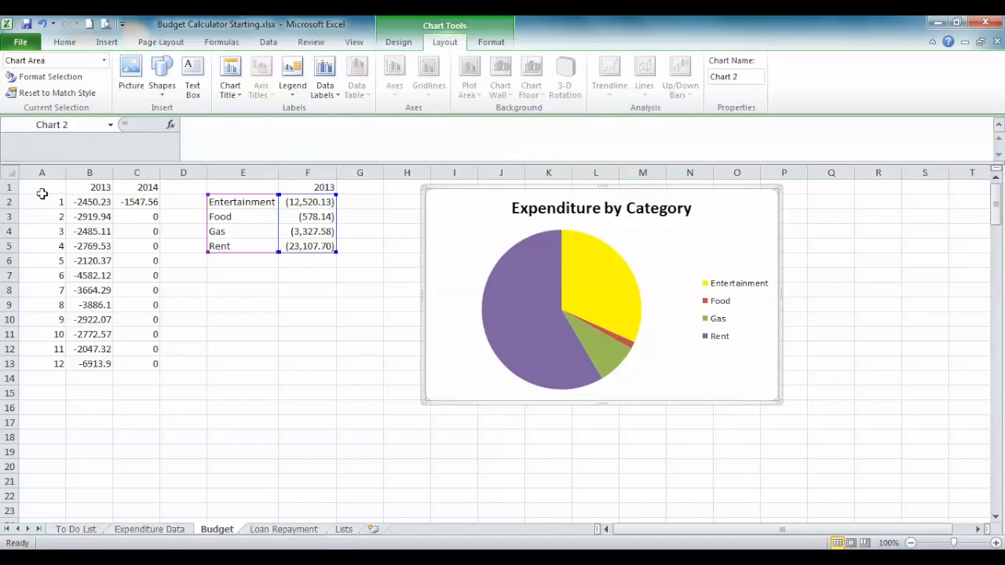
Insert a basic 2-D line chart of the monthly totals for 2013 and 2014 in A1:C13.
{"action": "left_click_drag", "start_coordinate": [41, 192], "coordinate": [142, 365]}
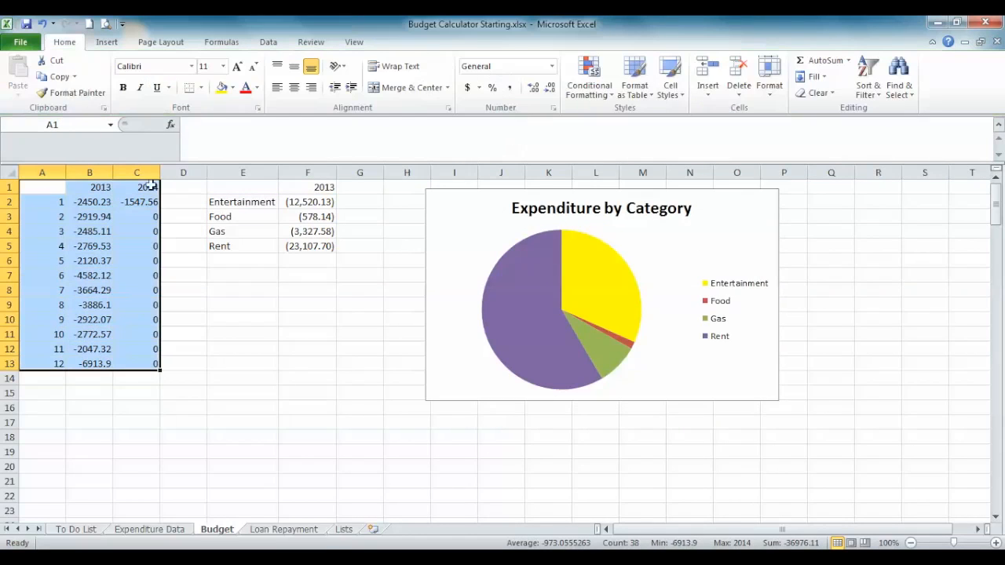
{"action": "left_click", "coordinate": [266, 42]}
{"action": "left_click", "coordinate": [106, 42]}
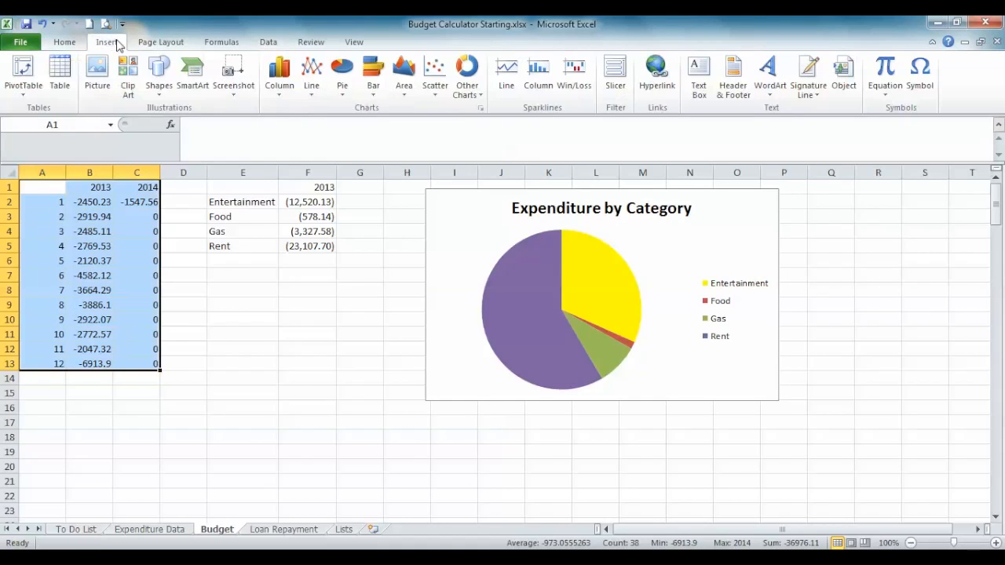
{"action": "left_click", "coordinate": [311, 88]}
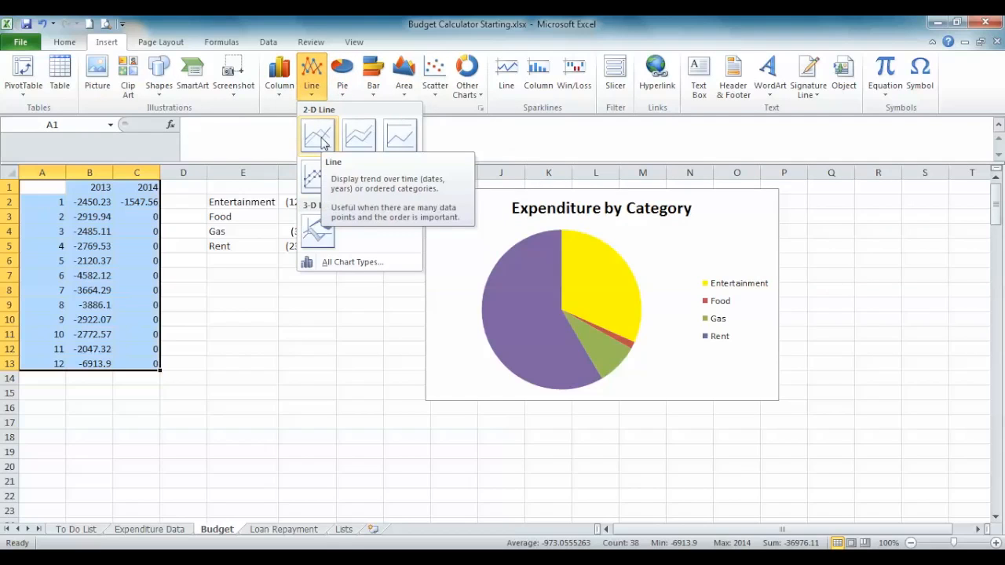
{"action": "left_click", "coordinate": [373, 79]}
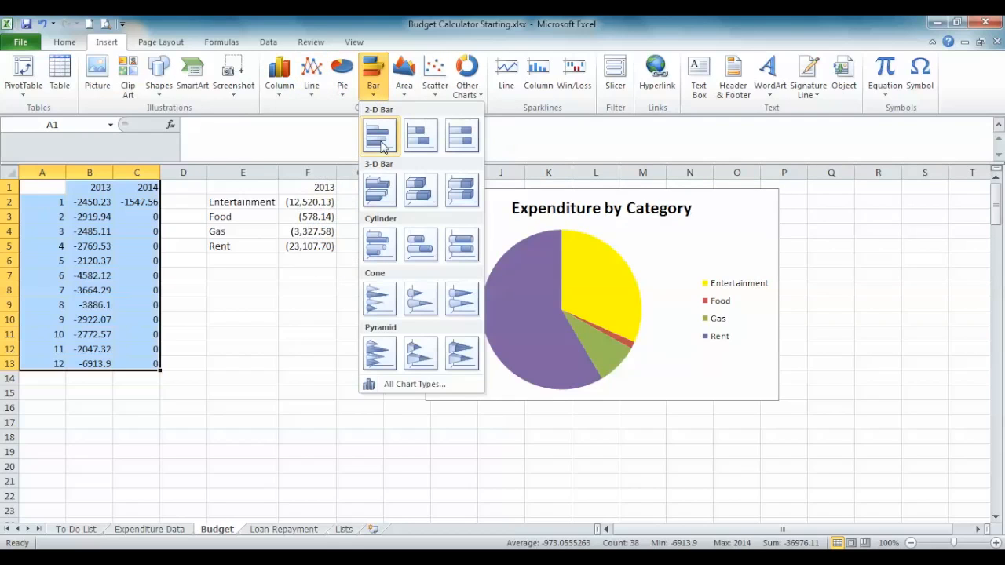
{"action": "left_click", "coordinate": [311, 78]}
{"action": "left_click", "coordinate": [321, 138]}
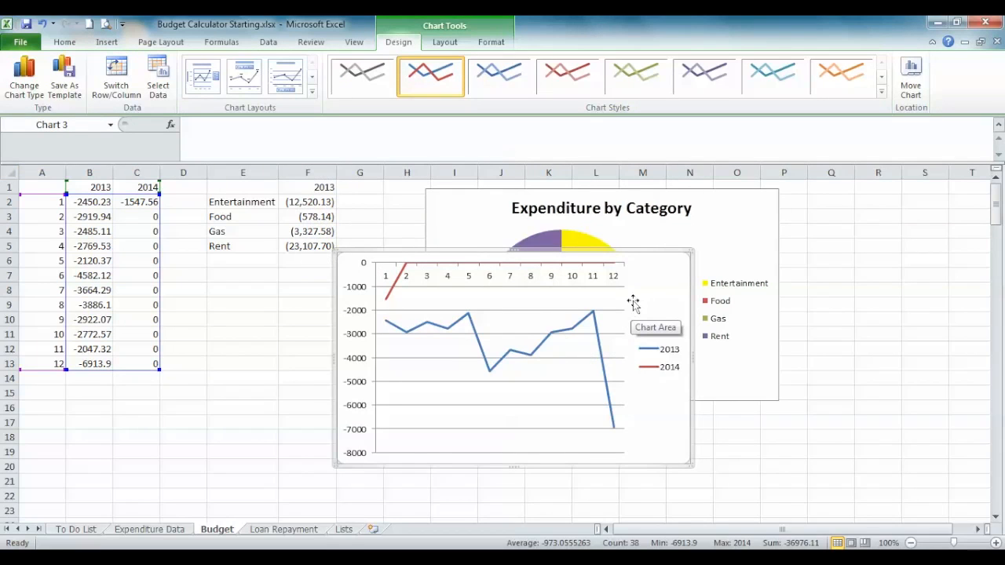
Arrange the line chart below the category table and the pie chart beside it so that they do not overlap.
{"action": "left_click_drag", "start_coordinate": [666, 303], "coordinate": [507, 306]}
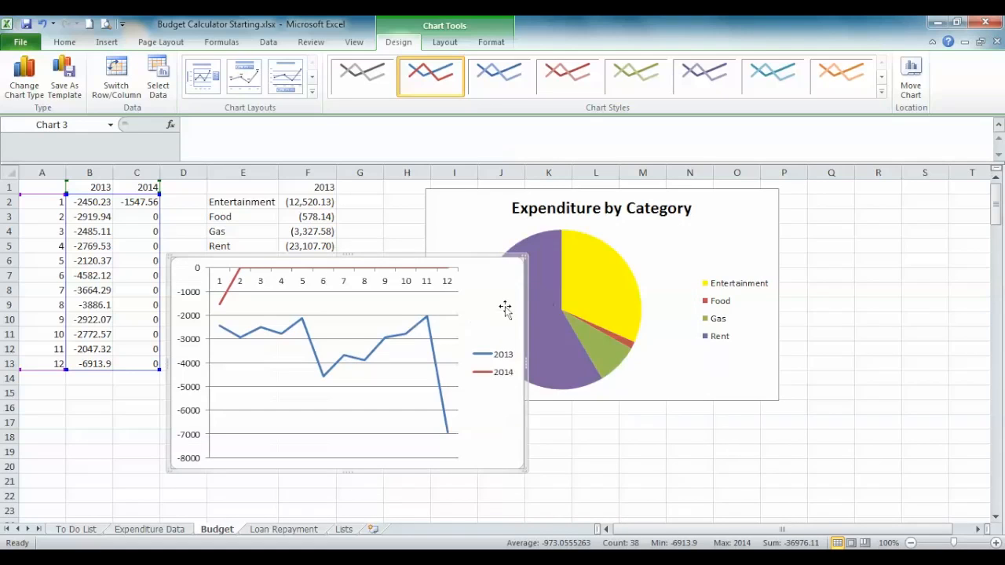
{"action": "left_click_drag", "start_coordinate": [729, 246], "coordinate": [818, 288]}
{"action": "left_click_drag", "start_coordinate": [837, 306], "coordinate": [837, 306]}
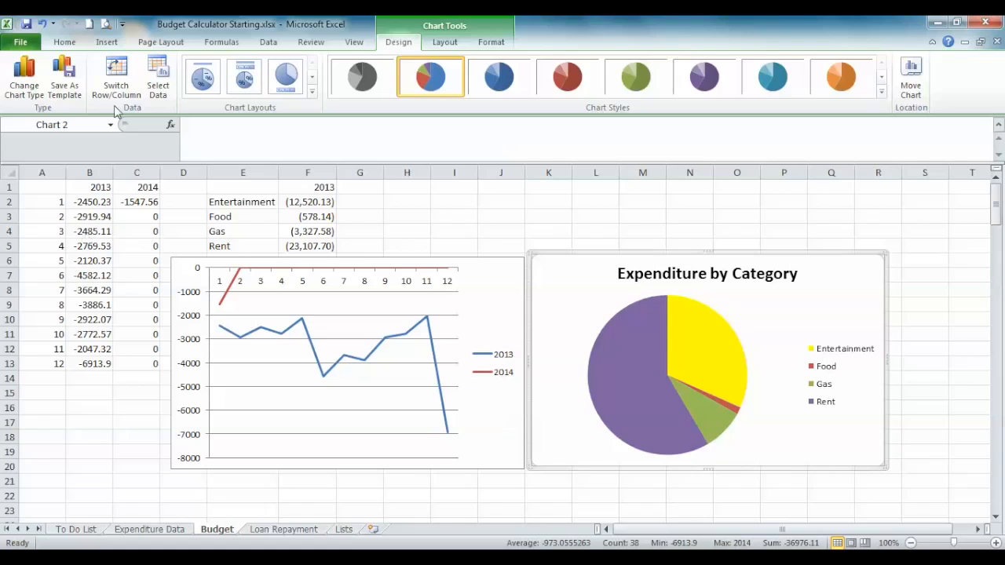
Negate the SUMIFS formula in B2 with a leading minus sign and fill it through B2:C13.
{"action": "left_click", "coordinate": [80, 203]}
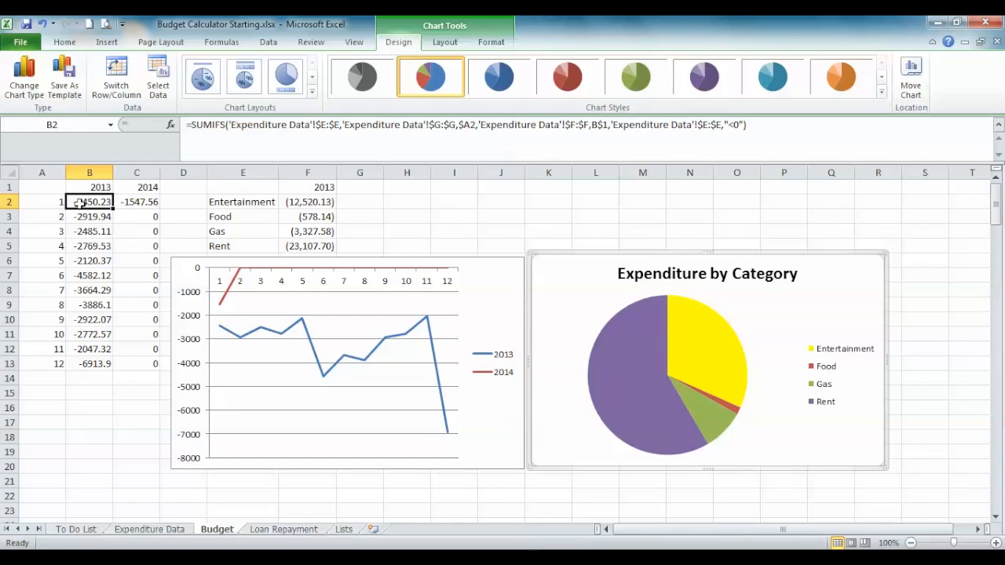
{"action": "left_click", "coordinate": [193, 126]}
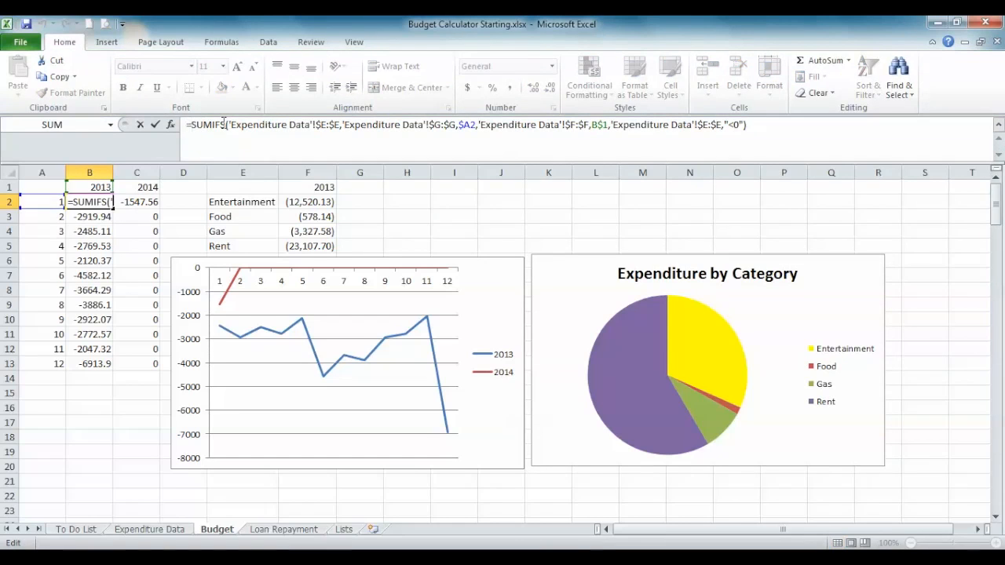
{"action": "key", "text": "Return"}
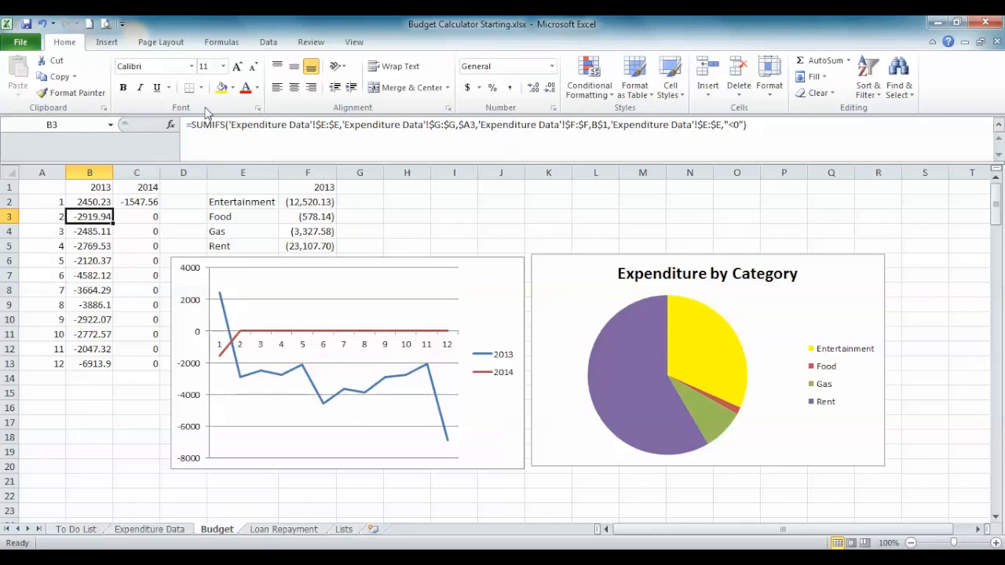
{"action": "left_click", "coordinate": [103, 201]}
{"action": "left_click_drag", "start_coordinate": [112, 209], "coordinate": [151, 368]}
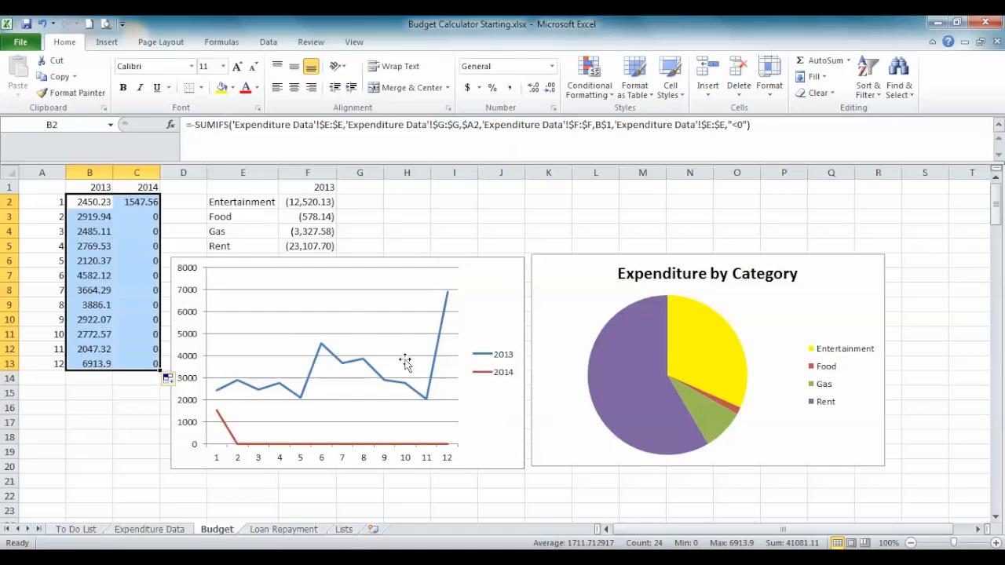
Examine the values and percentages of the Rent, Entertainment and Food slices in the pie chart.
{"action": "left_click", "coordinate": [832, 314]}
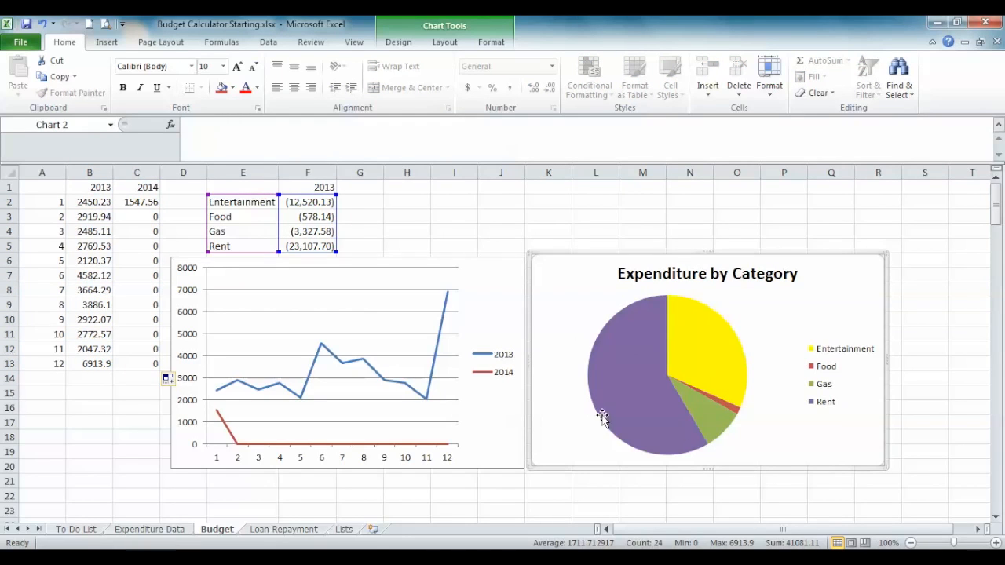
{"action": "mouse_move", "coordinate": [615, 398]}
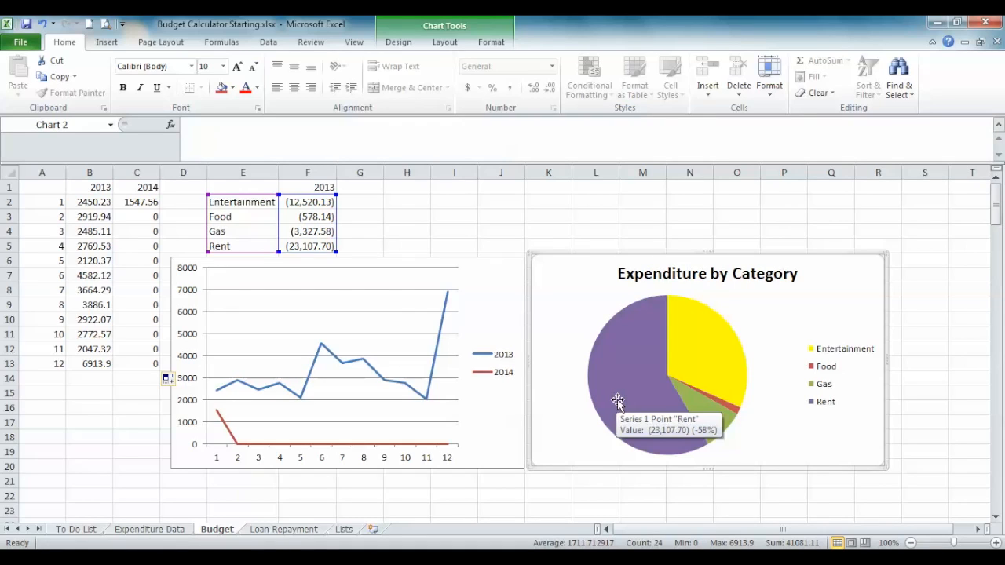
{"action": "mouse_move", "coordinate": [690, 353]}
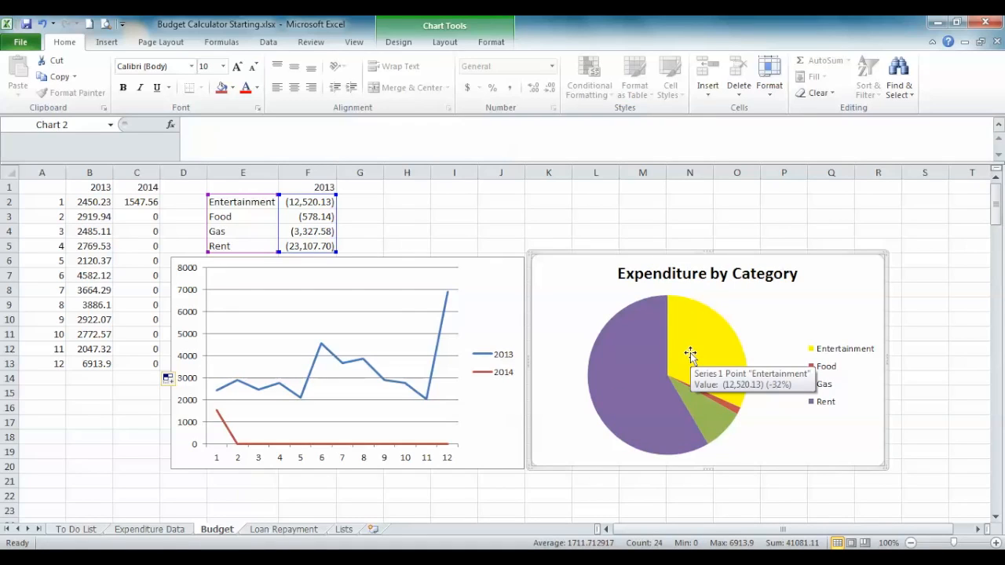
{"action": "mouse_move", "coordinate": [722, 403]}
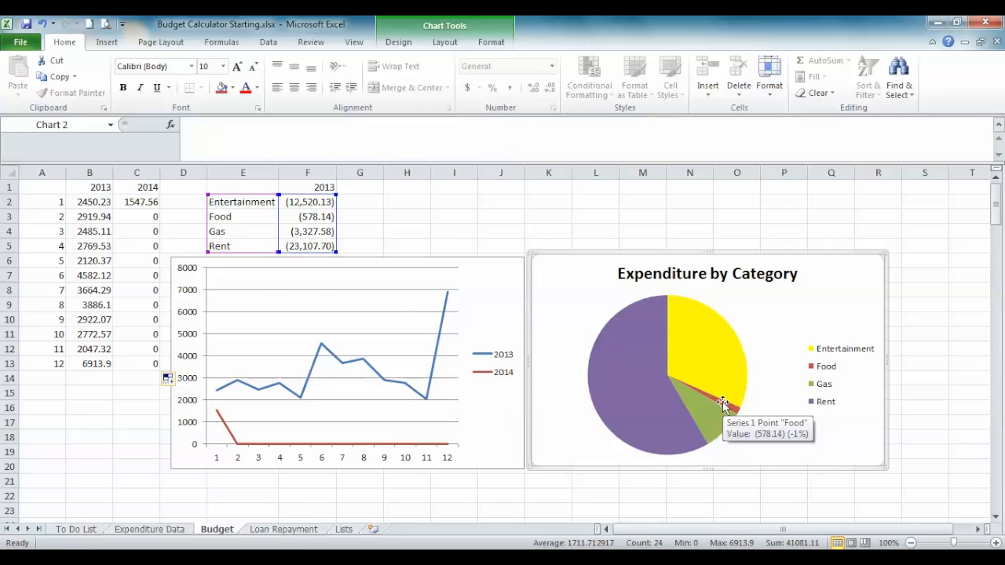
{"action": "left_click", "coordinate": [482, 228]}
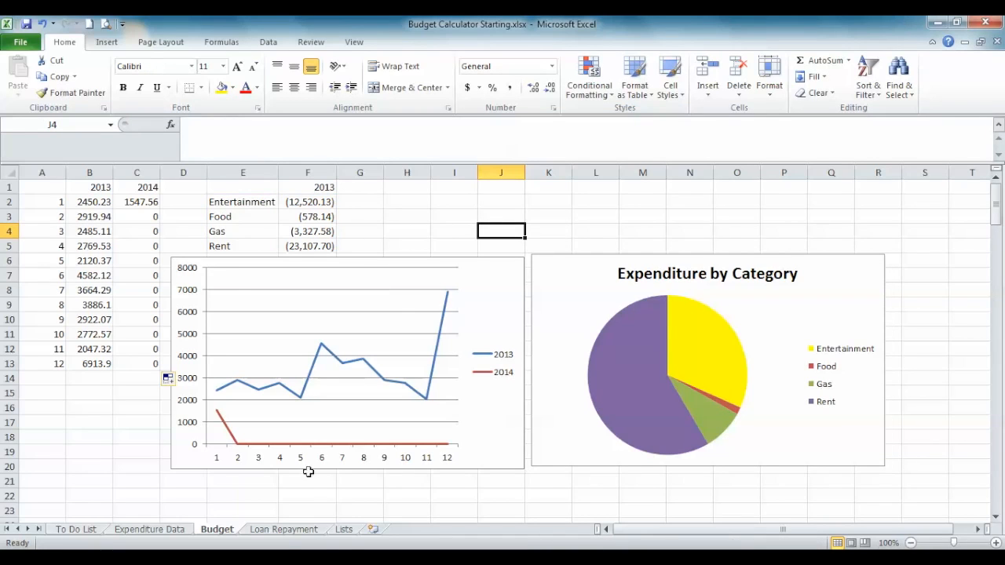
Clear the loan balance formulas in D5:H9 on the Loan Repayment sheet.
{"action": "left_click", "coordinate": [284, 529]}
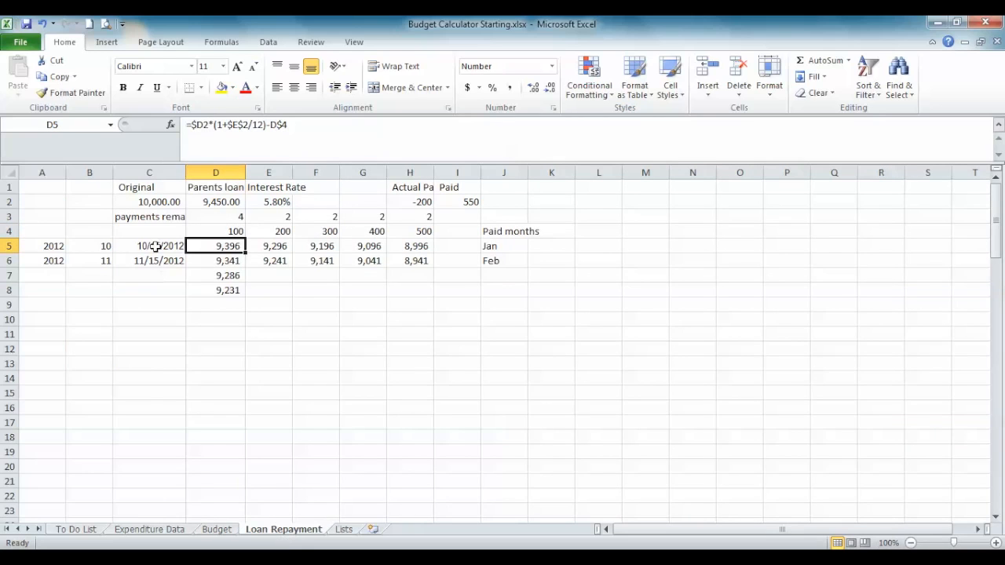
{"action": "left_click_drag", "start_coordinate": [227, 246], "coordinate": [394, 297]}
{"action": "key", "text": "Delete"}
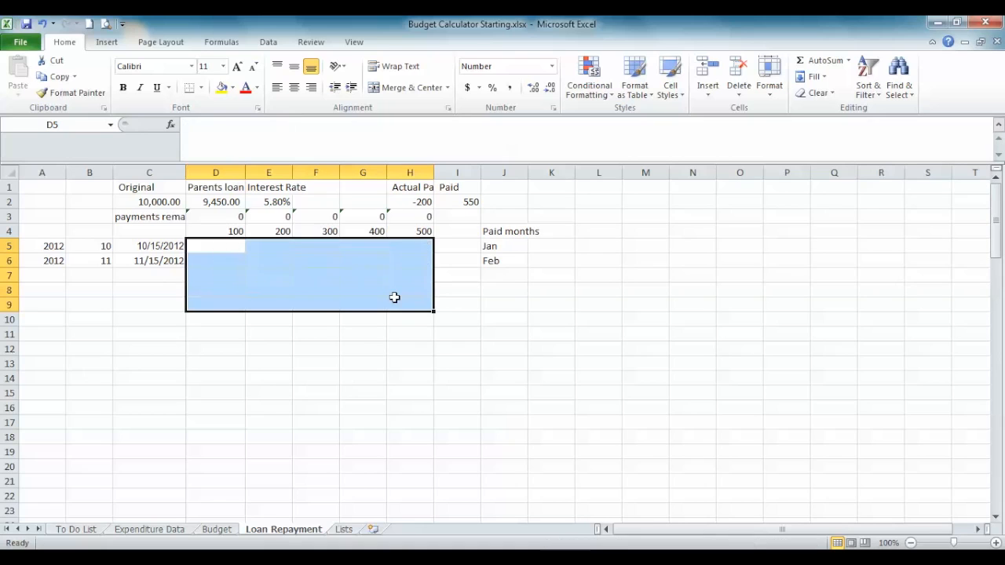
Check the loan amounts in D2 and C2, and clear Jan and Feb from the Paid months list in J5:J6.
{"action": "left_click", "coordinate": [210, 202]}
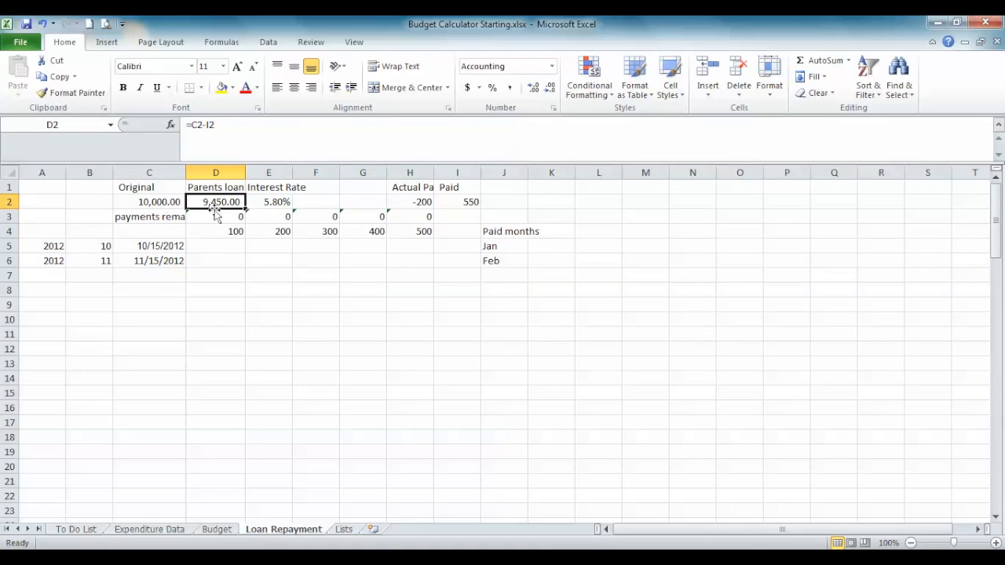
{"action": "left_click", "coordinate": [146, 202]}
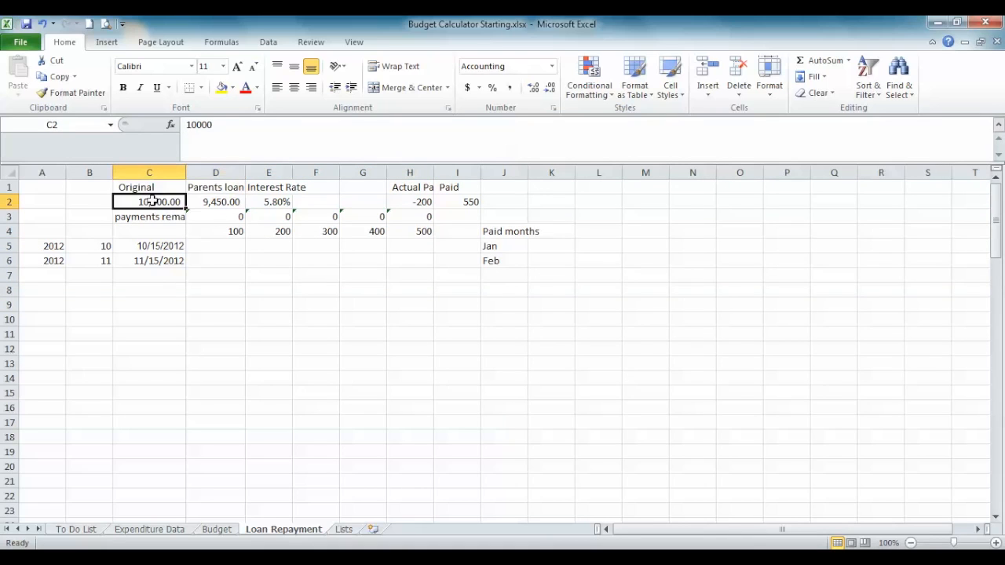
{"action": "left_click_drag", "start_coordinate": [514, 250], "coordinate": [498, 262]}
{"action": "key", "text": "Delete"}
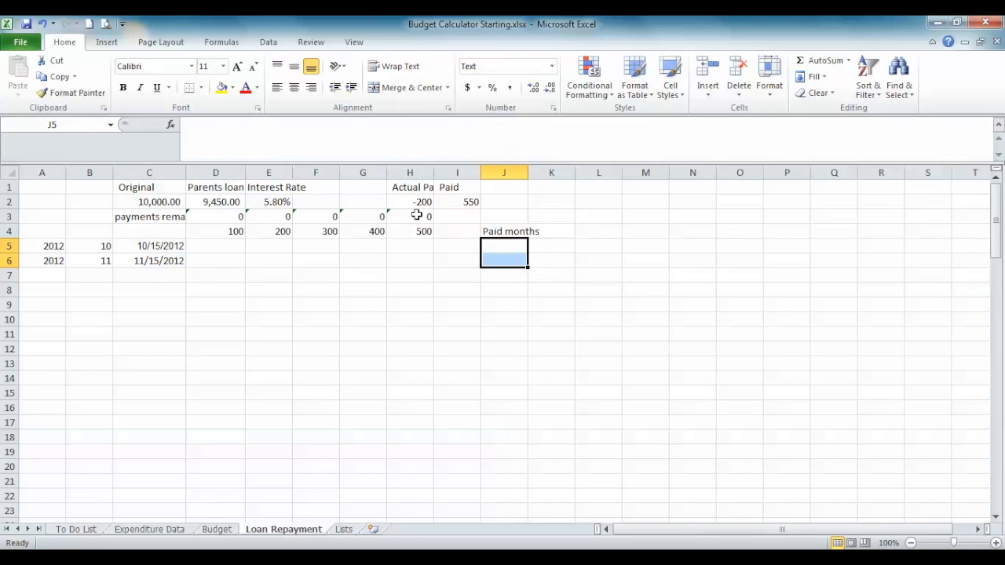
Clear the actual payment and paid labels and values in H1:I2 on the Loan Repayment sheet.
{"action": "left_click", "coordinate": [418, 203]}
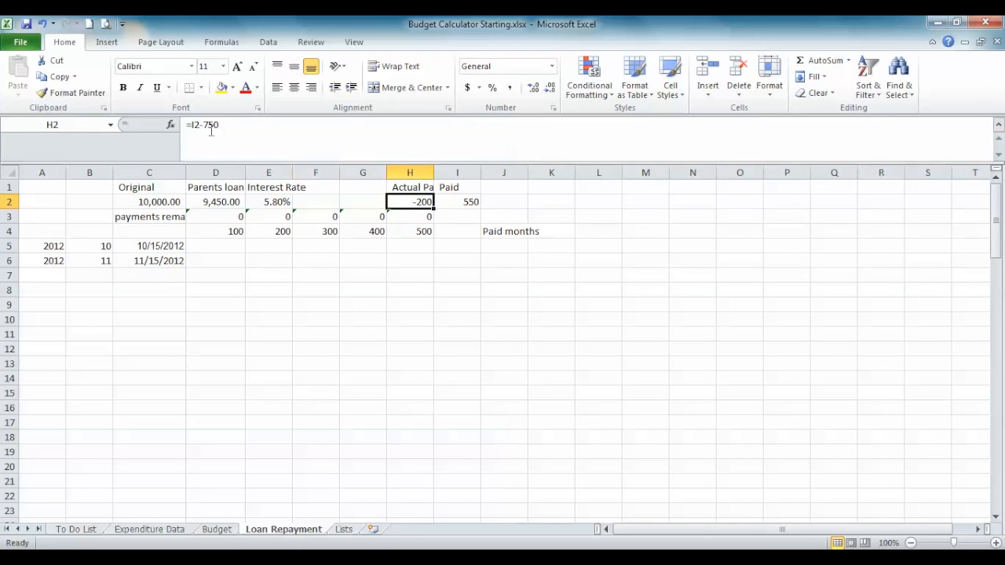
{"action": "left_click_drag", "start_coordinate": [250, 127], "coordinate": [86, 119]}
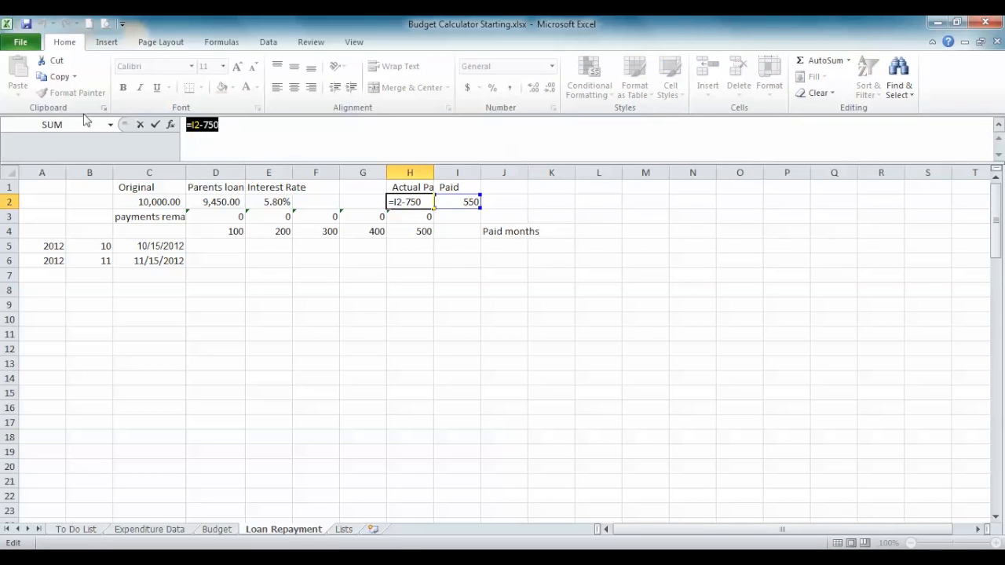
{"action": "key", "text": "BackSpace"}
{"action": "key", "text": "Return"}
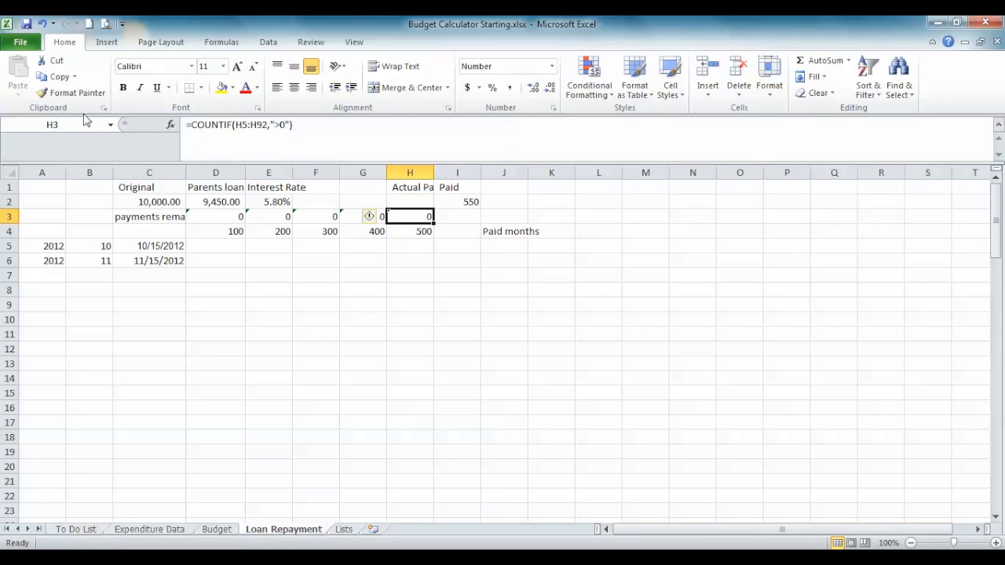
{"action": "key", "text": "Up"}
{"action": "key", "text": "Up"}
{"action": "key", "text": "shift+Right"}
{"action": "key", "text": "shift+Down"}
{"action": "key", "text": "Delete"}
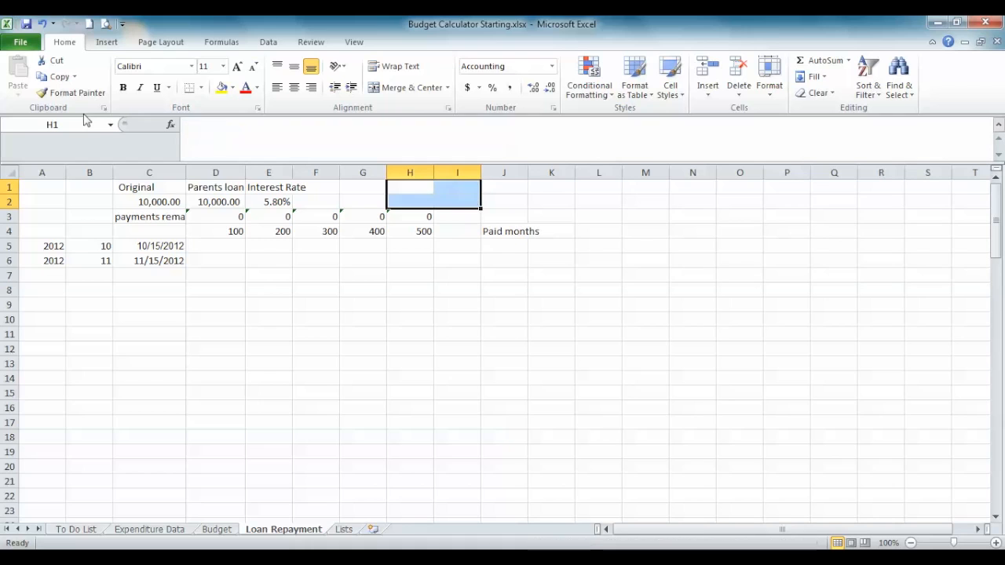
Change the first payment date in C5 to 5/15/2014.
{"action": "left_click", "coordinate": [159, 247]}
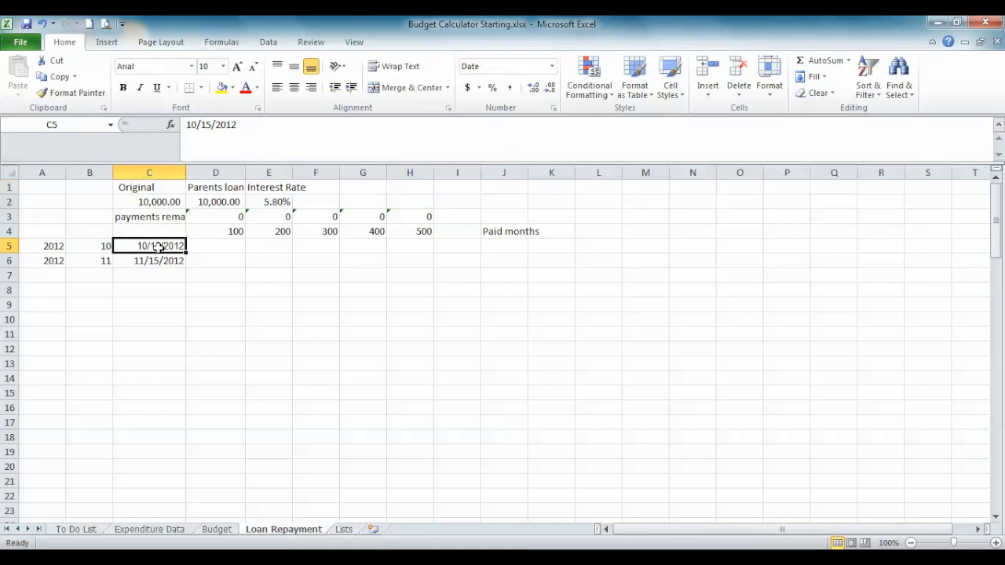
{"action": "left_click_drag", "start_coordinate": [231, 124], "coordinate": [266, 121]}
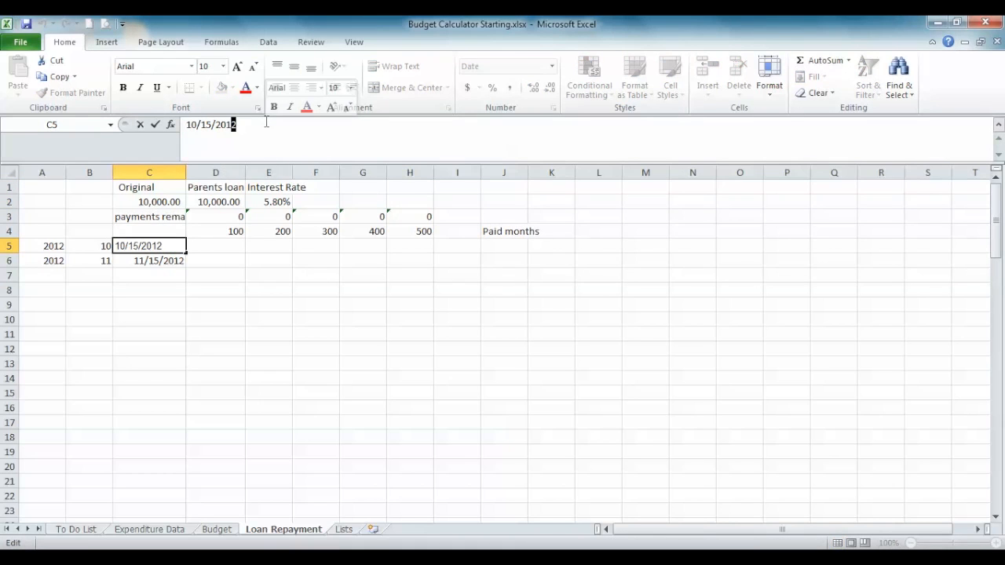
{"action": "type", "text": "4"}
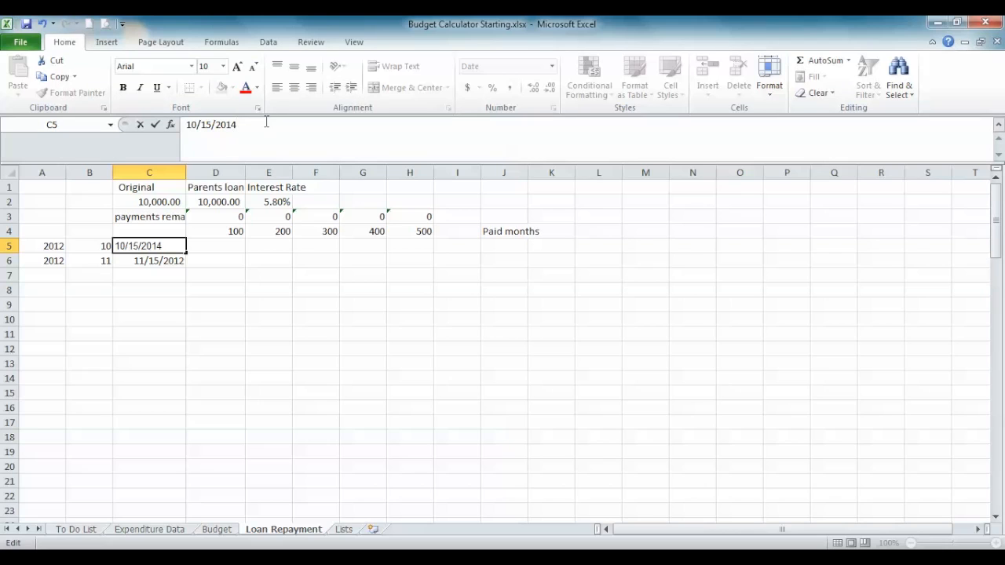
{"action": "left_click_drag", "start_coordinate": [186, 124], "coordinate": [200, 127]}
{"action": "type", "text": "5"}
{"action": "key", "text": "Return"}
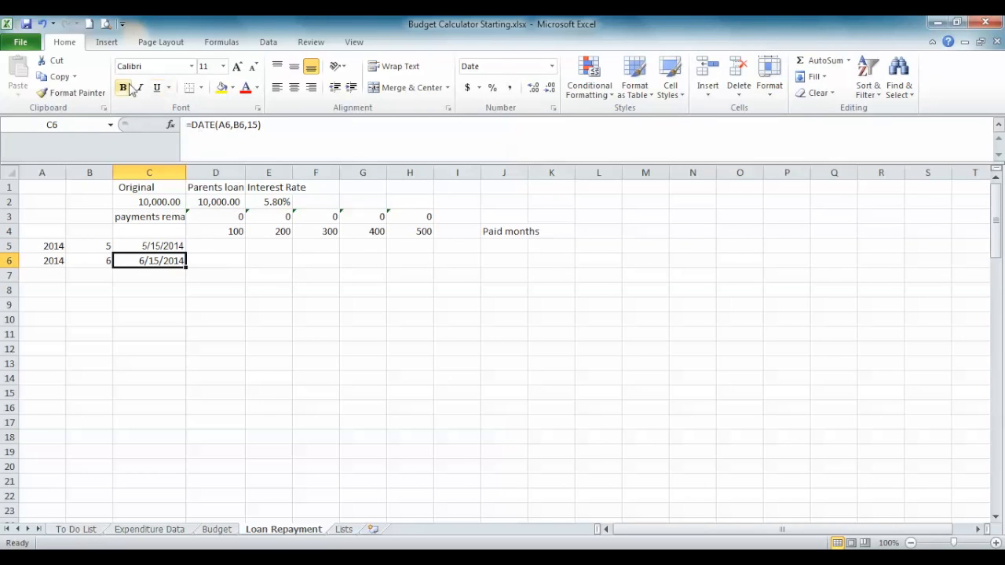
Examine the date formula in C6 and the year and month cells that feed it.
{"action": "left_click", "coordinate": [100, 247]}
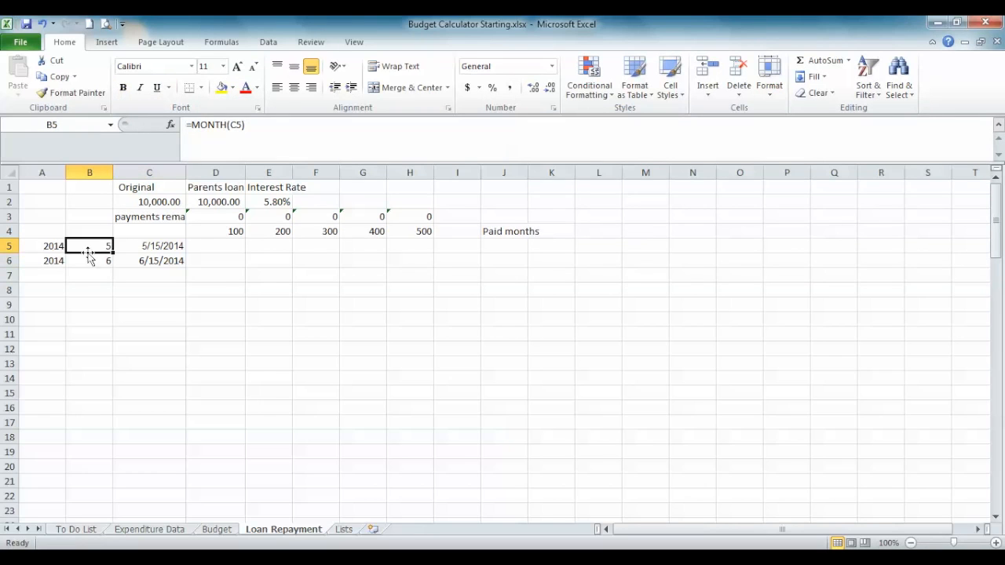
{"action": "left_click", "coordinate": [60, 245]}
{"action": "left_click", "coordinate": [163, 259]}
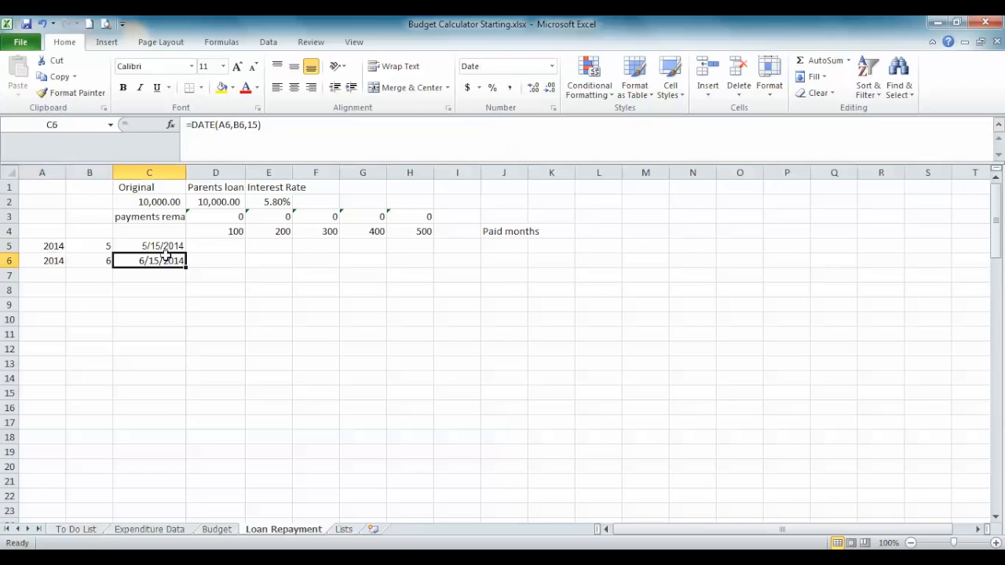
{"action": "left_click", "coordinate": [241, 123]}
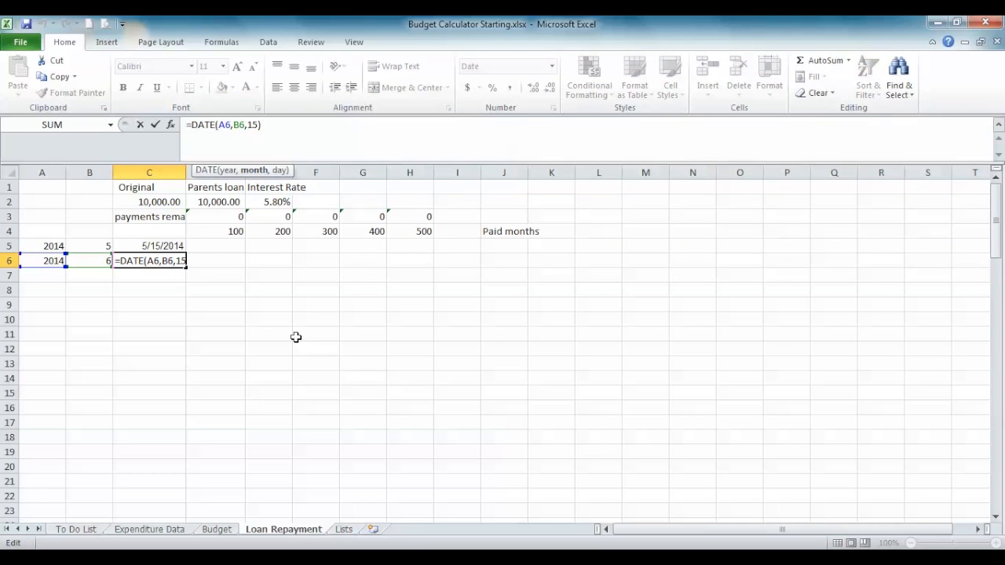
{"action": "key", "text": "Return"}
{"action": "key", "text": "Up"}
{"action": "key", "text": "Up"}
{"action": "key", "text": "Left"}
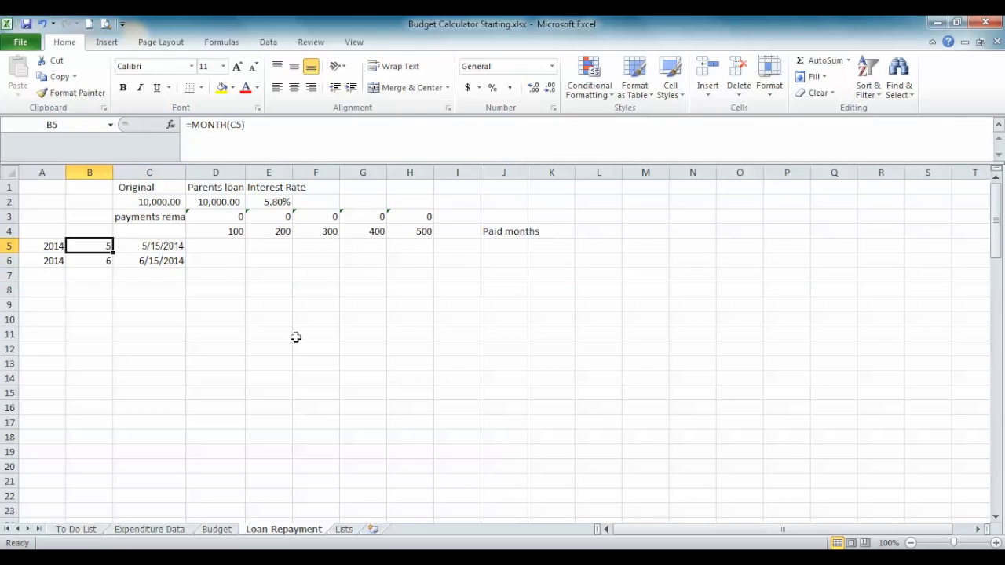
{"action": "left_click", "coordinate": [156, 258]}
{"action": "left_click", "coordinate": [97, 262]}
{"action": "left_click_drag", "start_coordinate": [90, 254], "coordinate": [151, 261]}
{"action": "left_click", "coordinate": [151, 260]}
{"action": "left_click", "coordinate": [152, 245]}
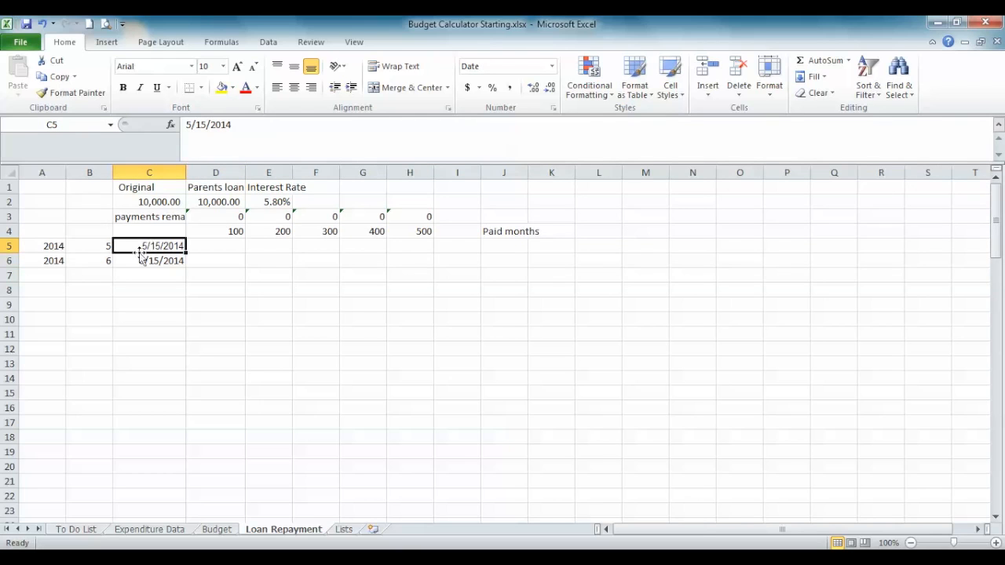
Inspect how B5 and A5 derive the month and year from the date in C5.
{"action": "left_click", "coordinate": [95, 247]}
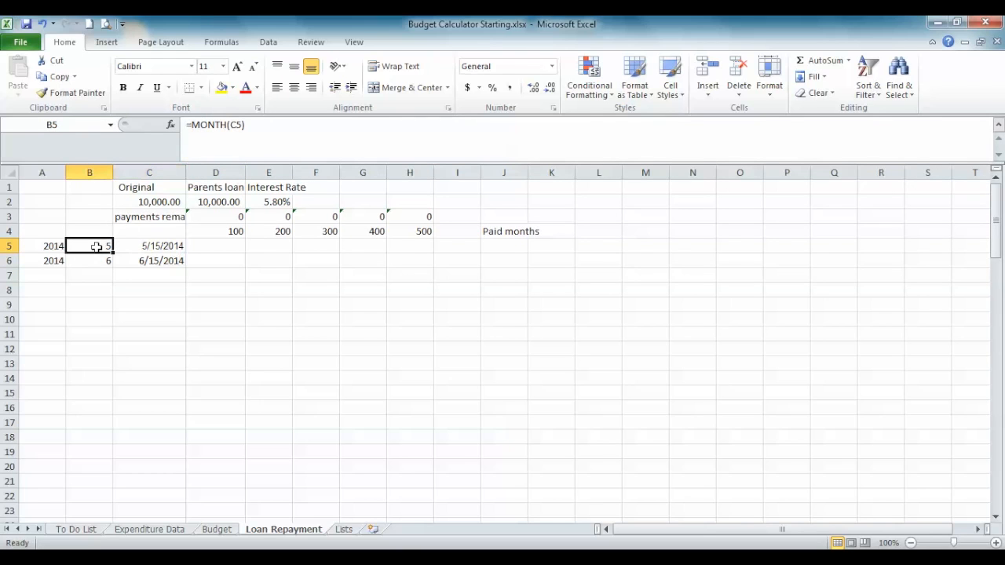
{"action": "left_click", "coordinate": [233, 135]}
{"action": "key", "text": "Return"}
{"action": "key", "text": "Up"}
{"action": "key", "text": "Left"}
{"action": "left_click", "coordinate": [234, 134]}
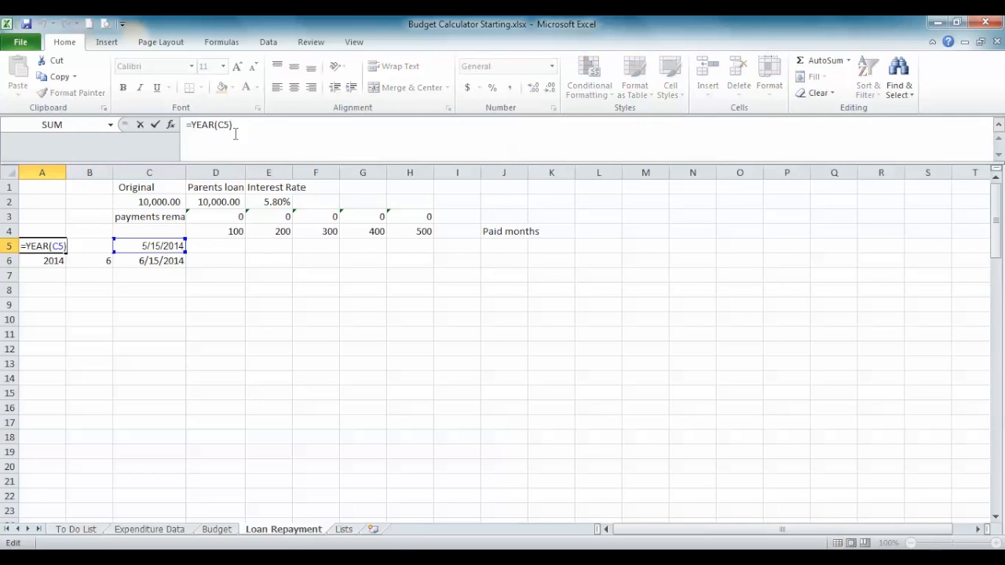
{"action": "key", "text": "Return"}
Review the IF formulas that advance the month in B6 and the year in A6.
{"action": "key", "text": "Right"}
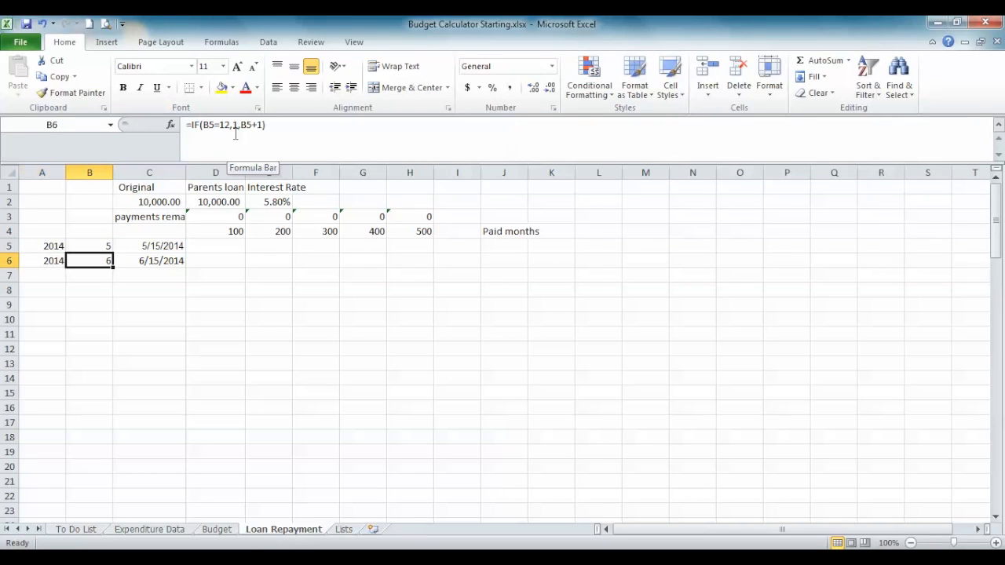
{"action": "left_click", "coordinate": [235, 134]}
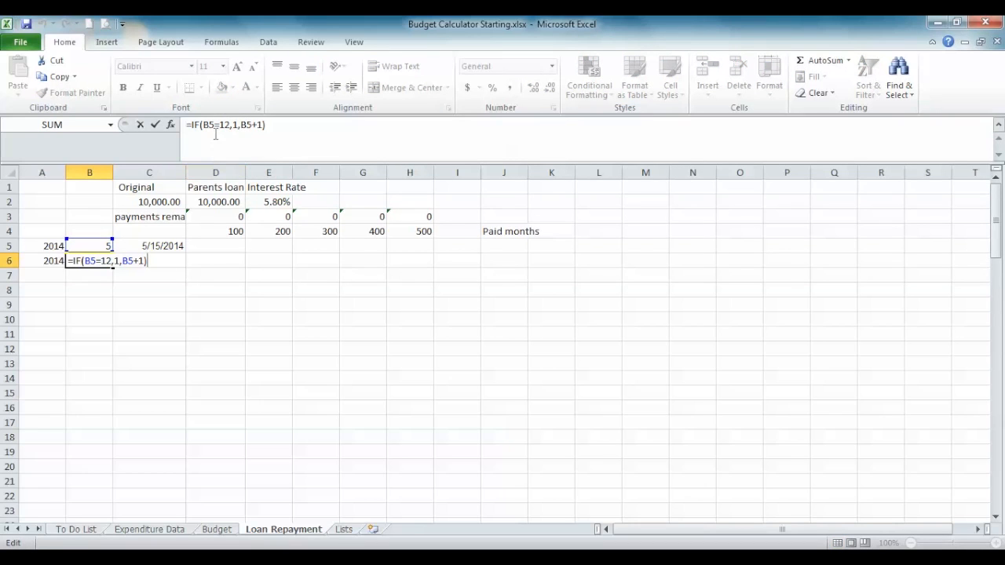
{"action": "left_click", "coordinate": [208, 126]}
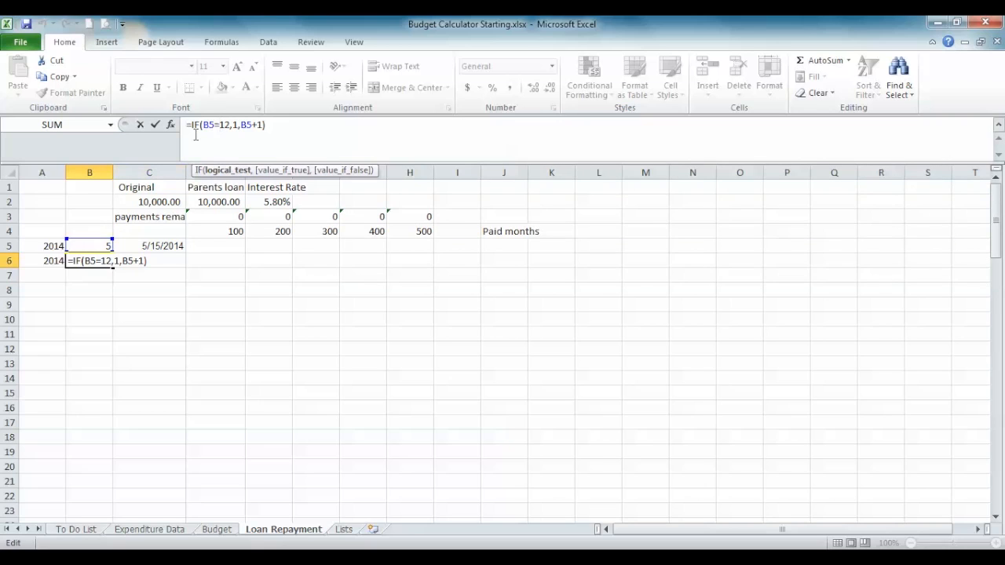
{"action": "left_click", "coordinate": [251, 125]}
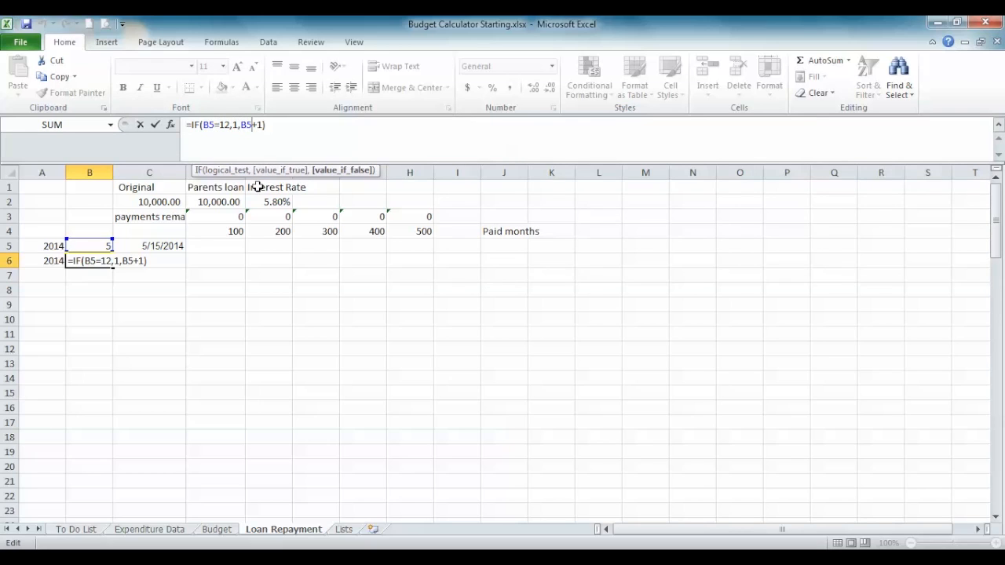
{"action": "key", "text": "Return"}
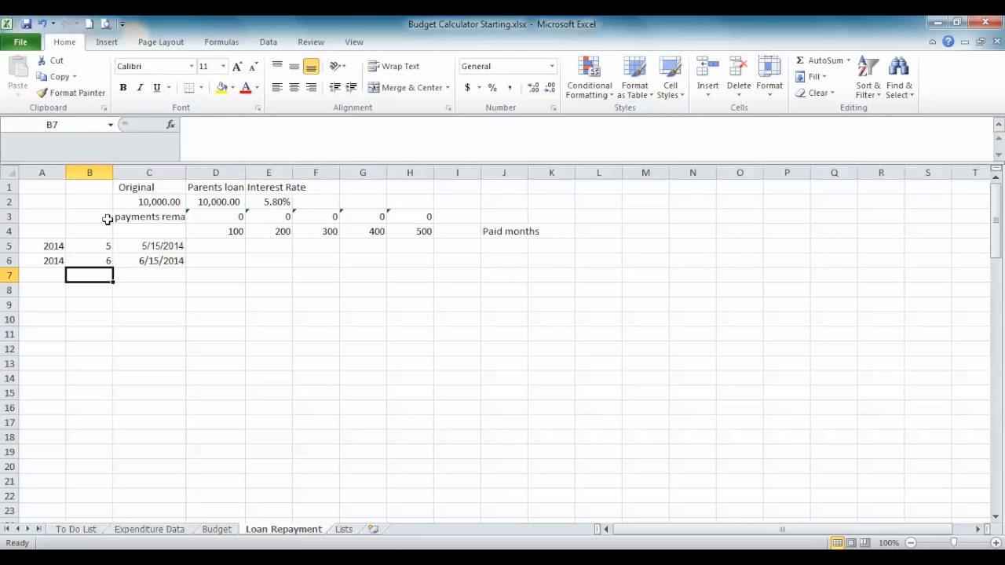
{"action": "left_click", "coordinate": [36, 258]}
{"action": "left_click", "coordinate": [240, 128]}
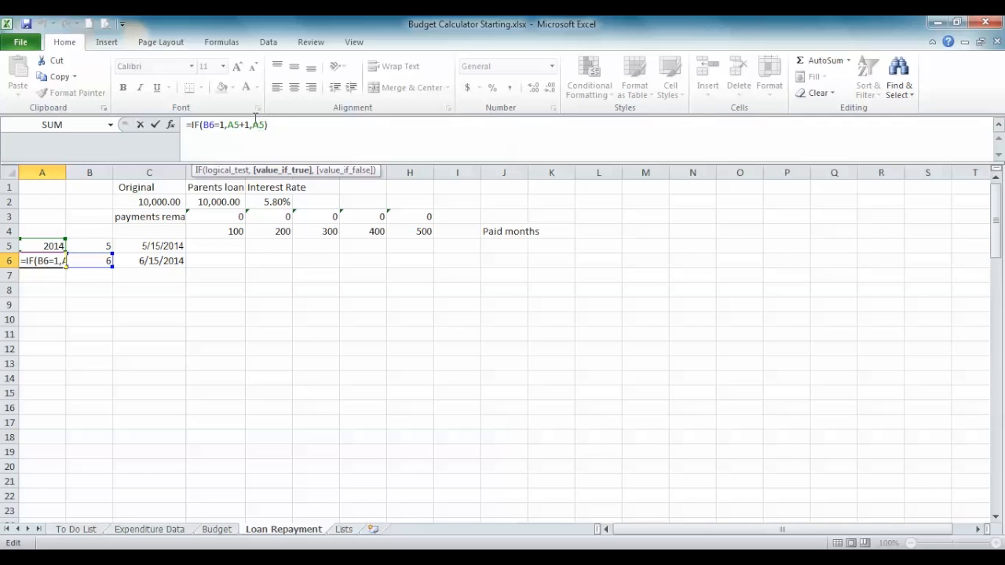
{"action": "key", "text": "Return"}
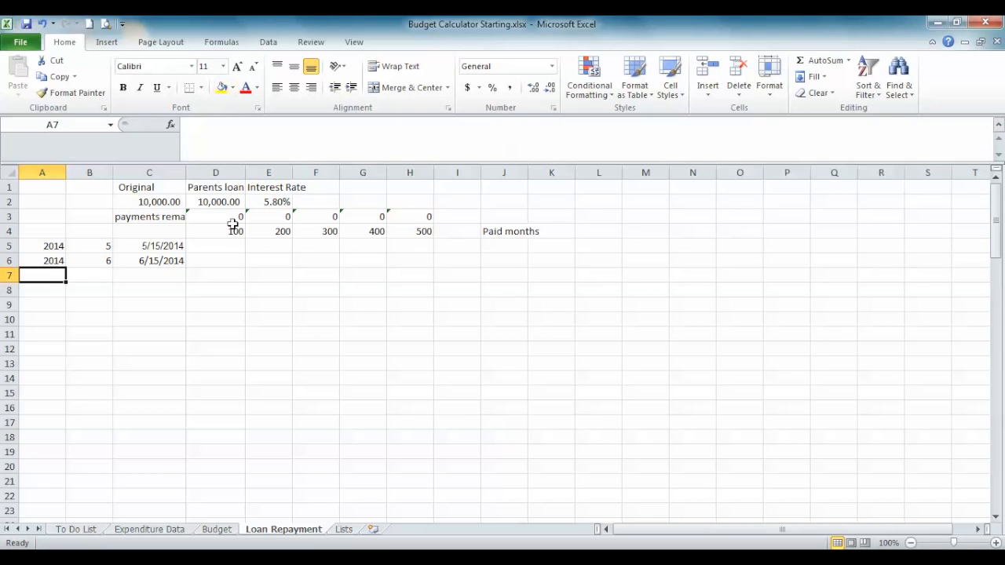
Enter =C2*(1+E2/12) in D5 to add one month's interest to the original loan.
{"action": "left_click", "coordinate": [215, 244]}
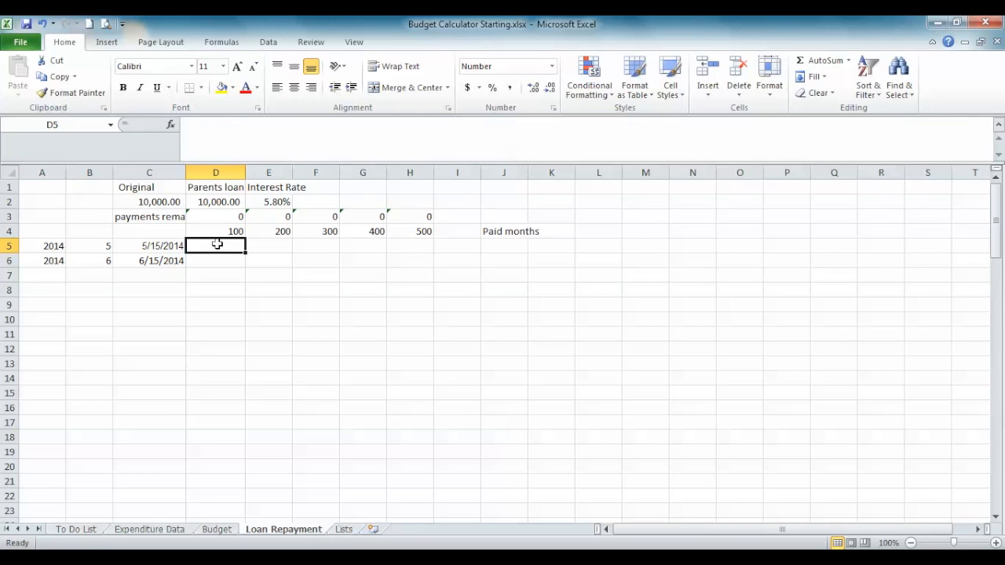
{"action": "type", "text": "="}
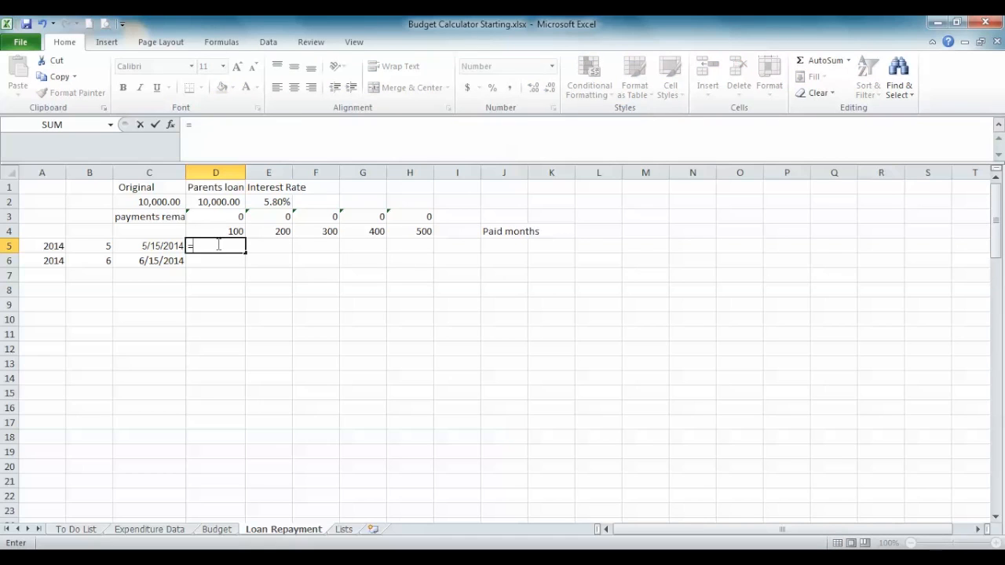
{"action": "left_click", "coordinate": [158, 200]}
{"action": "type", "text": "*"}
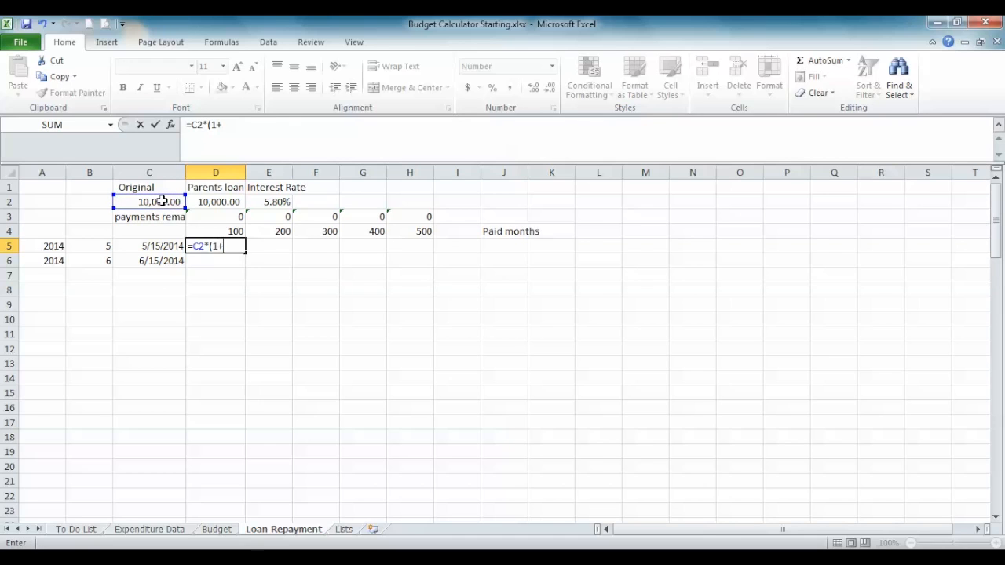
{"action": "left_click", "coordinate": [272, 203]}
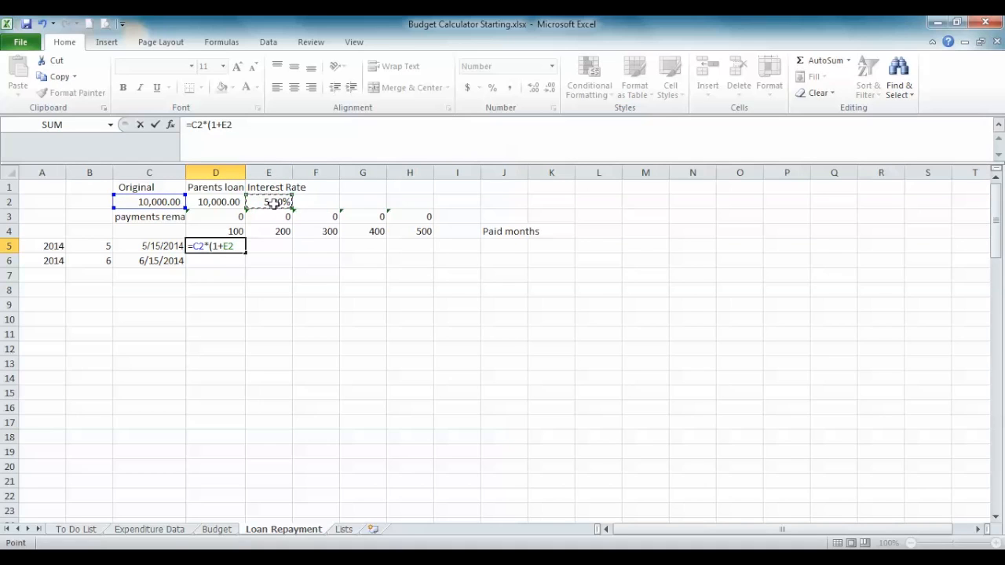
{"action": "type", "text": "/12"}
{"action": "key", "text": "Return"}
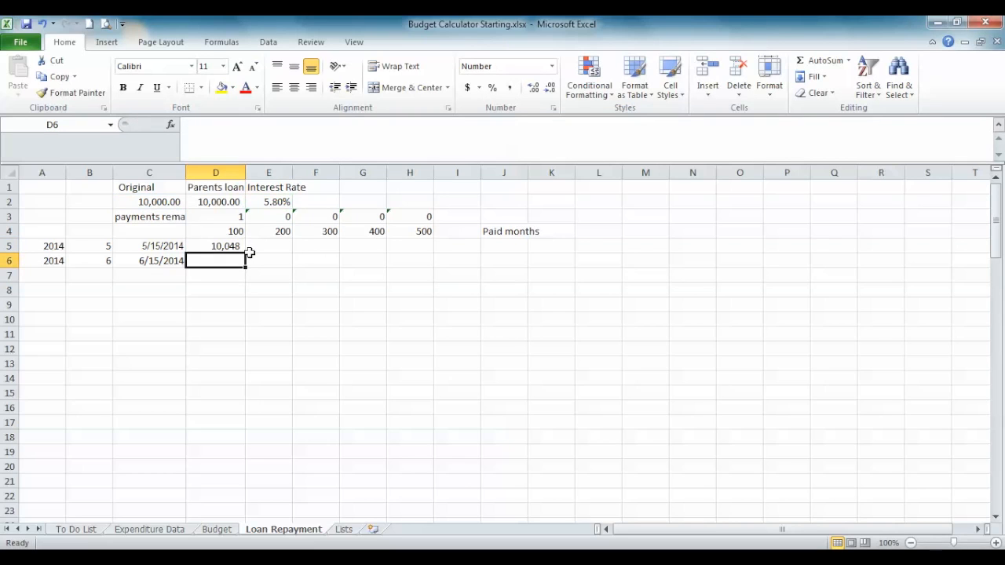
Check the formula in D5 against the original loan cell, and set the original loan amount in C2 to 5000.
{"action": "left_click", "coordinate": [214, 244]}
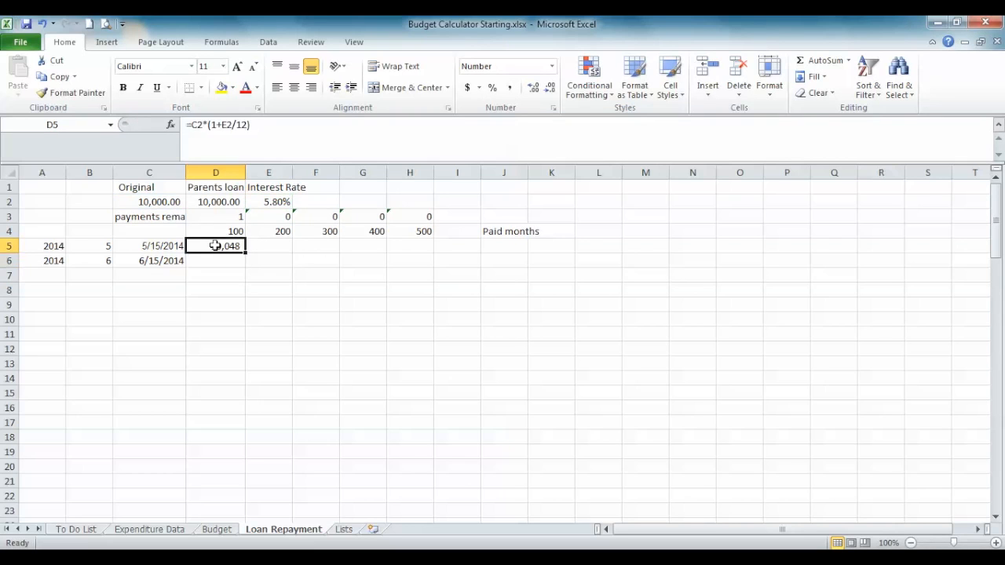
{"action": "left_click", "coordinate": [157, 202]}
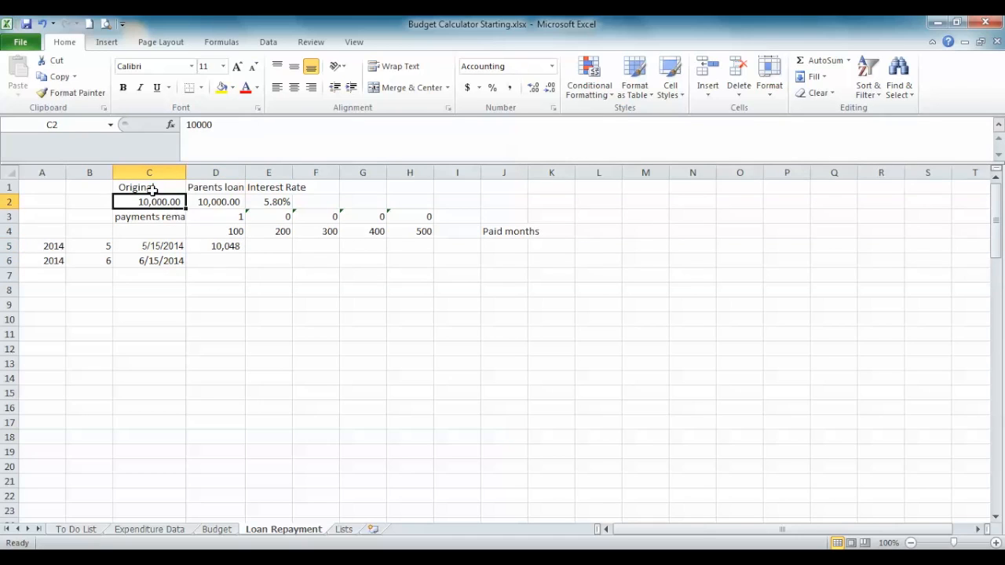
{"action": "left_click", "coordinate": [226, 245]}
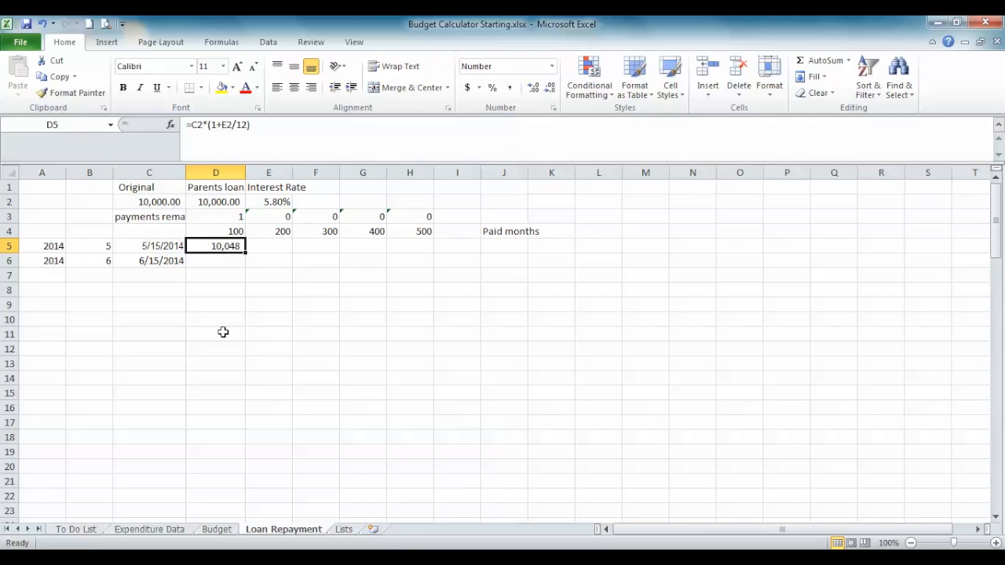
{"action": "left_click", "coordinate": [159, 201]}
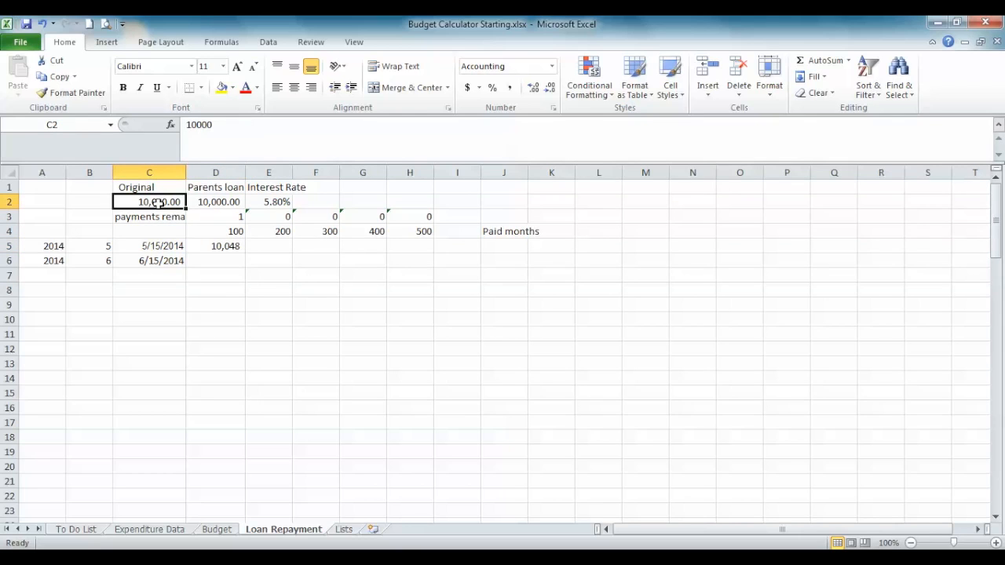
{"action": "type", "text": "5000"}
{"action": "key", "text": "Return"}
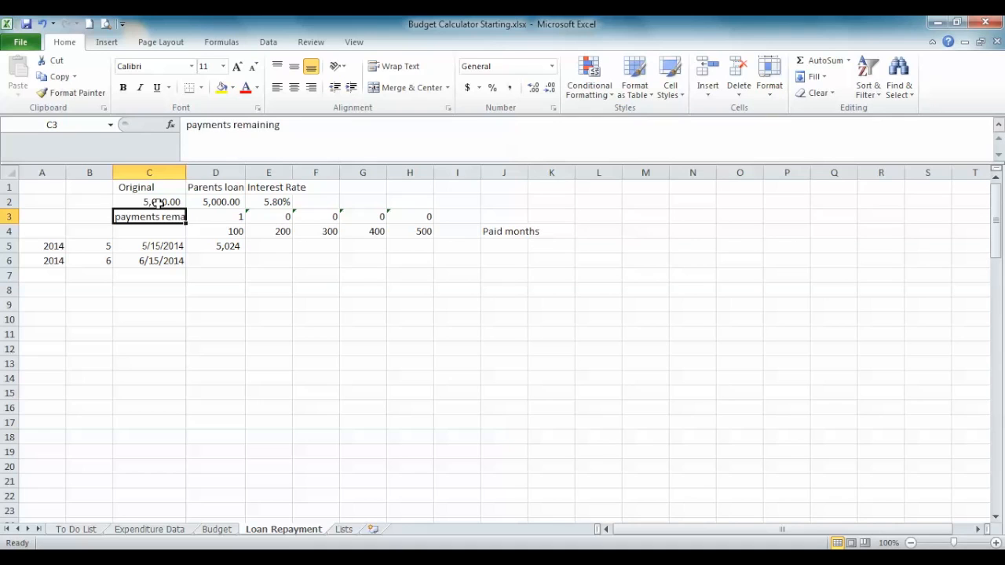
Extend the D5 formula to subtract the monthly payment in D4, making it =C2*(1+E2/12)-D4.
{"action": "left_click", "coordinate": [210, 247]}
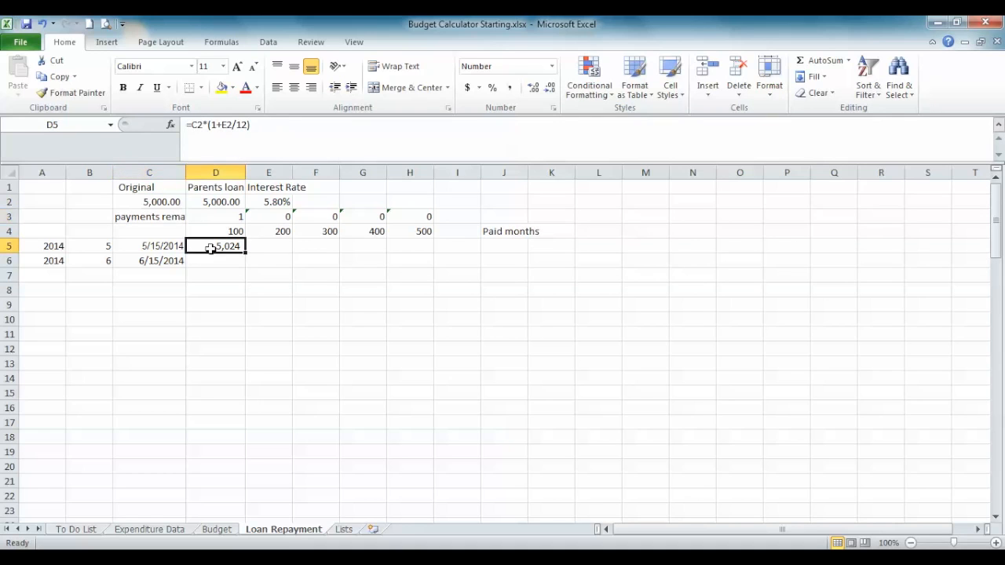
{"action": "left_click", "coordinate": [272, 127]}
{"action": "type", "text": "-"}
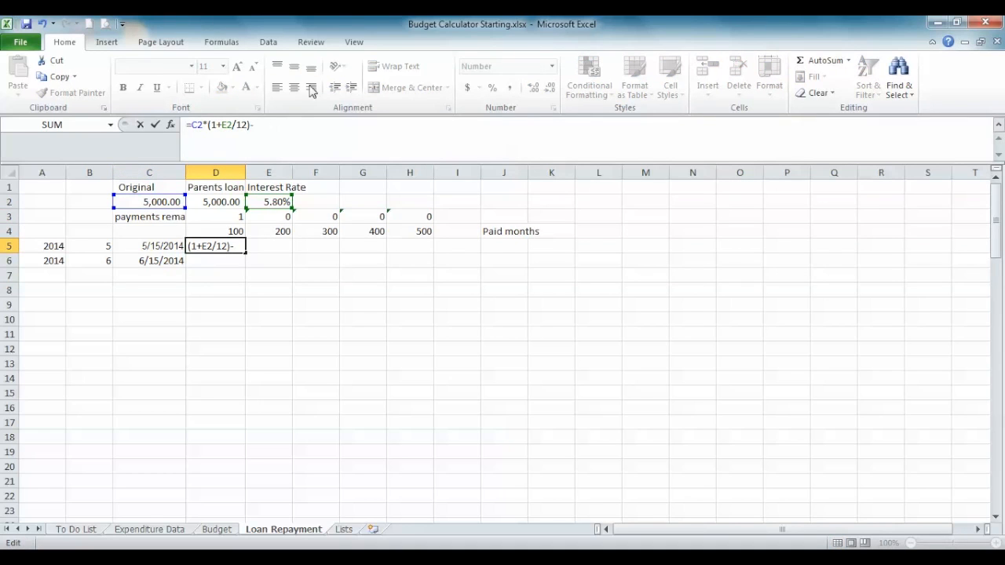
{"action": "left_click", "coordinate": [222, 228]}
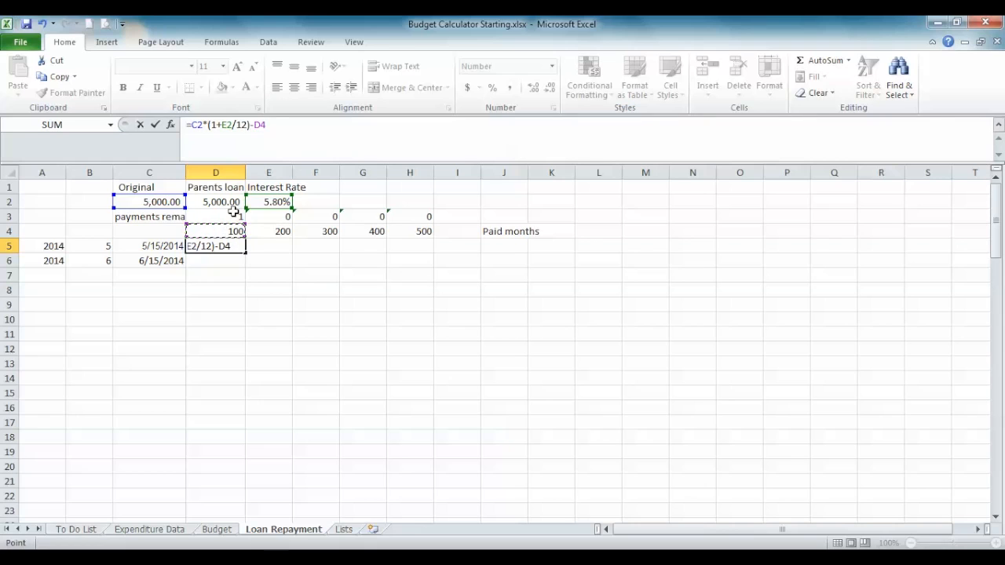
{"action": "key", "text": "Return"}
{"action": "key", "text": "Up"}
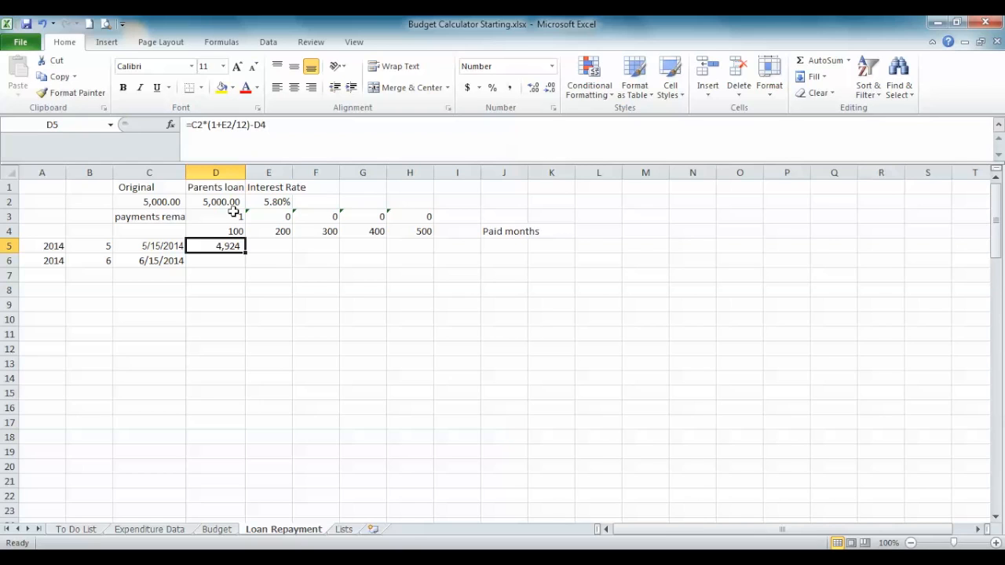
{"action": "left_click", "coordinate": [229, 227]}
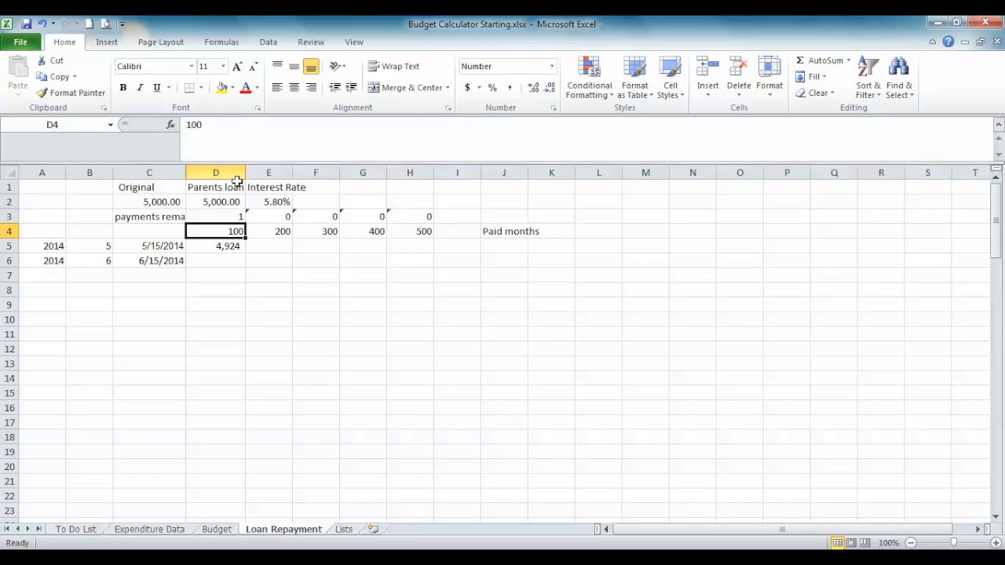
Fix the references in the D5 formula so the interest rate is $E$2 and the payment is D$4.
{"action": "left_click", "coordinate": [231, 246]}
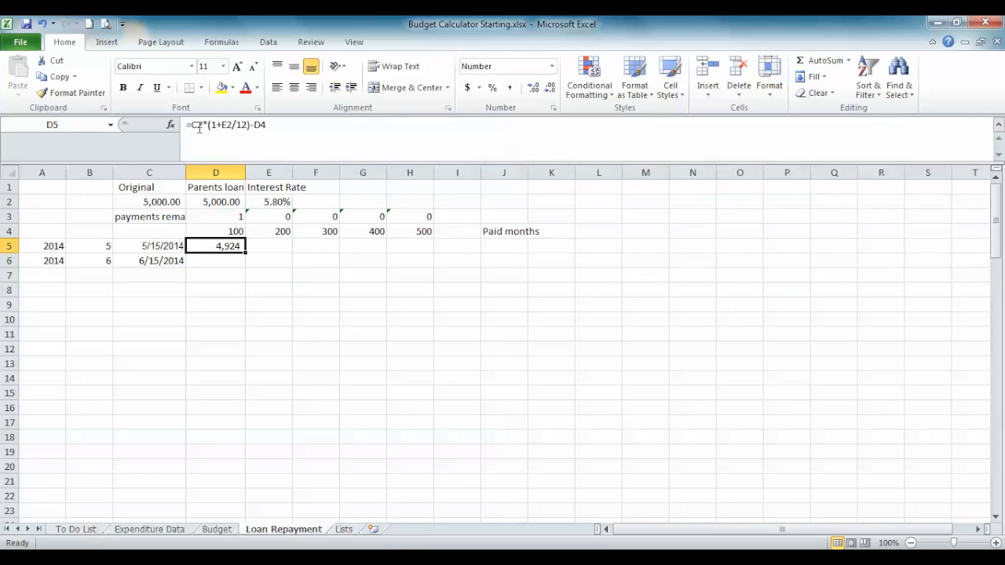
{"action": "left_click", "coordinate": [207, 127]}
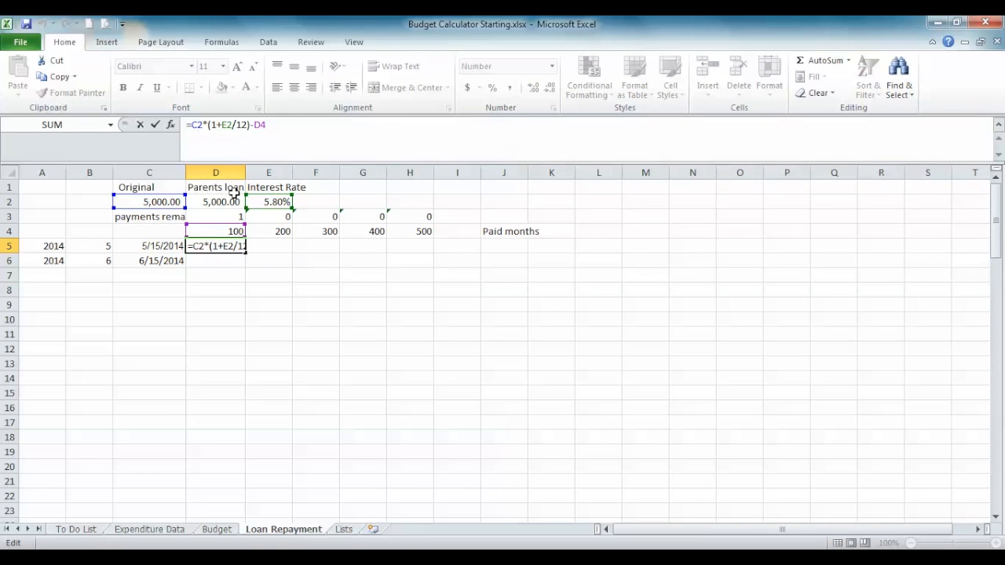
{"action": "left_click_drag", "start_coordinate": [142, 194], "coordinate": [161, 201]}
{"action": "left_click", "coordinate": [222, 124]}
{"action": "key", "text": "F4"}
{"action": "left_click", "coordinate": [275, 124]}
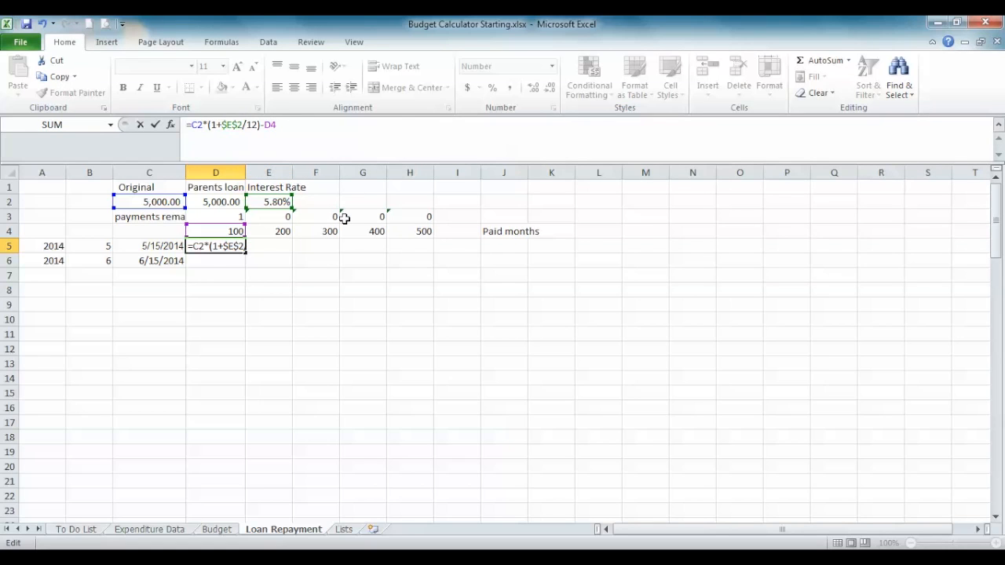
{"action": "key", "text": "F4"}
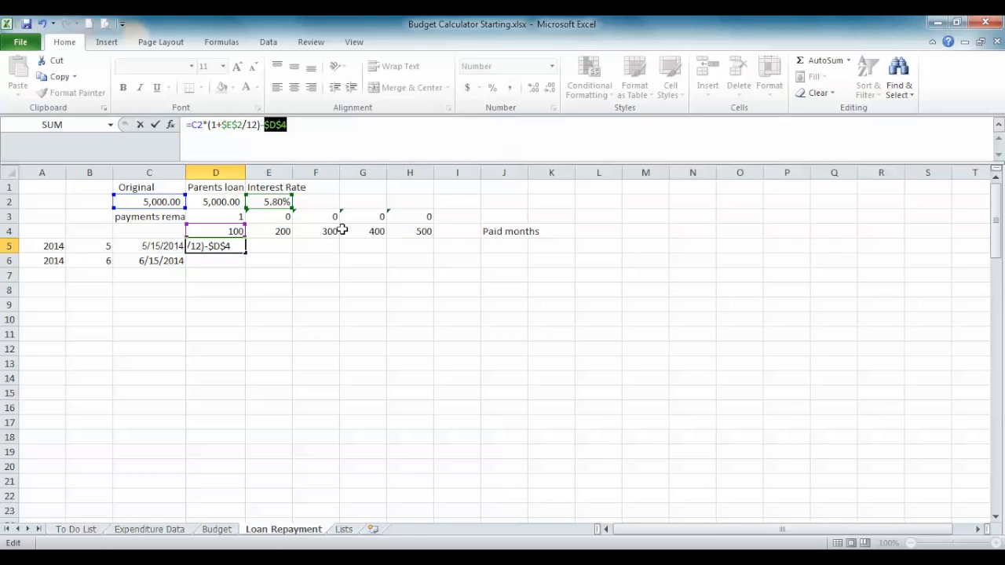
{"action": "key", "text": "F4"}
{"action": "key", "text": "Return"}
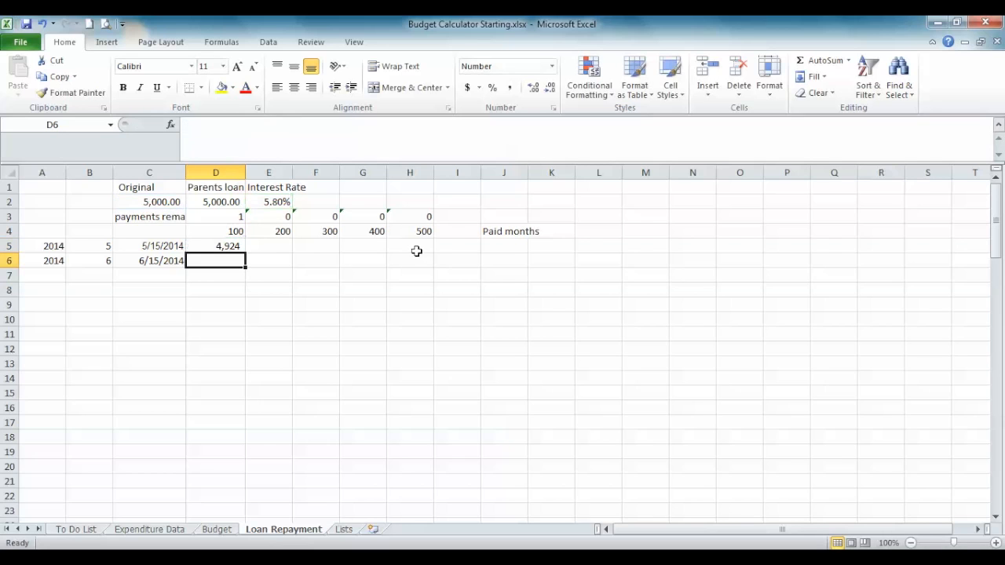
Fill the balance formula into D6 and base it on the previous balance, giving =D5*(1+$E$2/12)-D$4.
{"action": "left_click", "coordinate": [229, 247]}
{"action": "left_click_drag", "start_coordinate": [248, 254], "coordinate": [243, 267]}
{"action": "left_click", "coordinate": [235, 266]}
{"action": "left_click", "coordinate": [200, 124]}
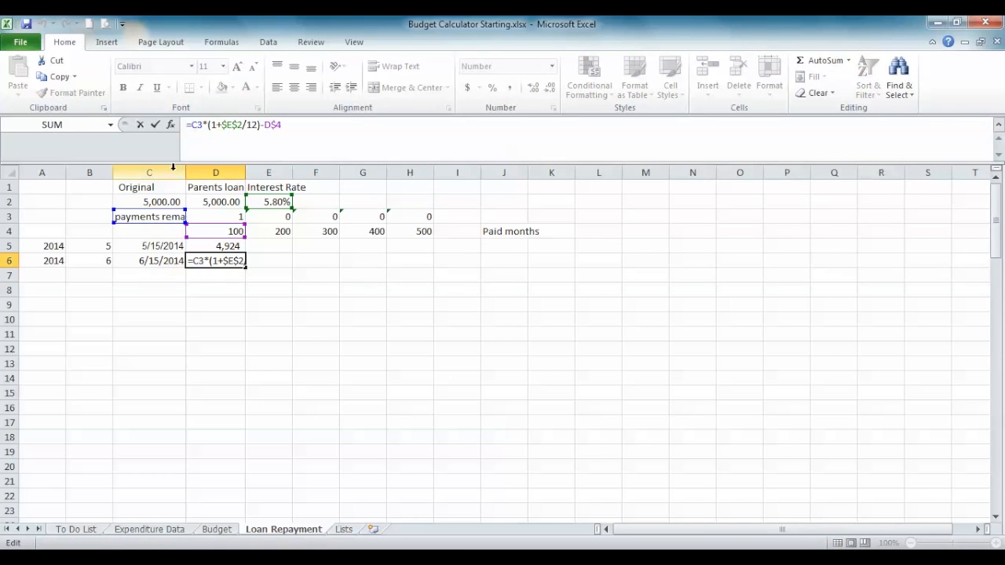
{"action": "left_click_drag", "start_coordinate": [161, 210], "coordinate": [207, 250]}
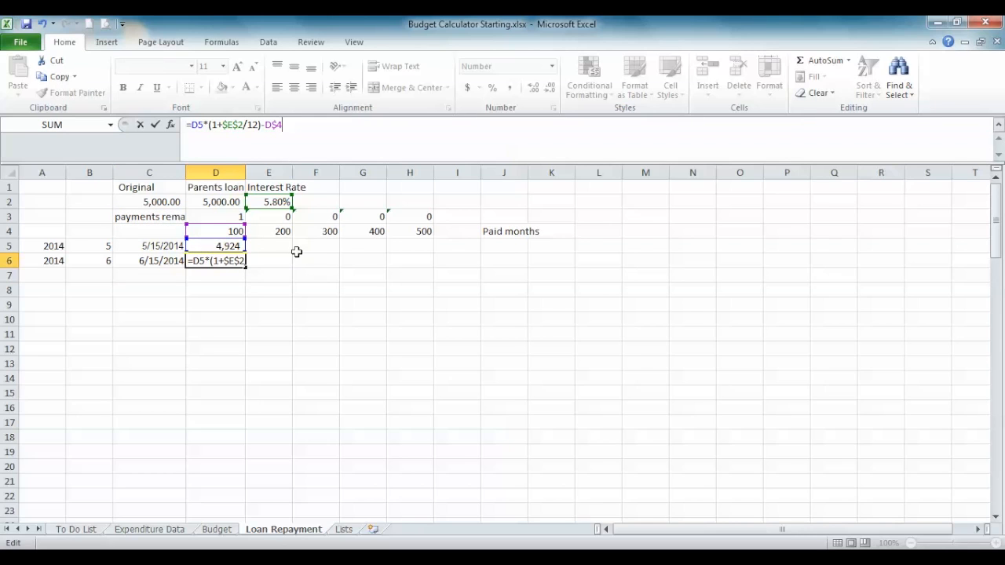
{"action": "key", "text": "Return"}
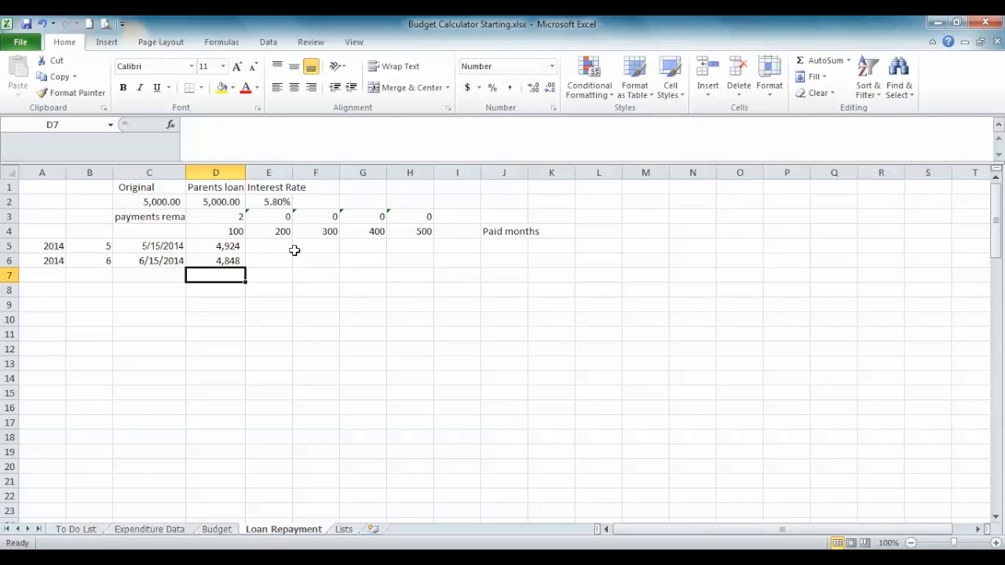
Fill the balance formulas in D5:D6 across to column H for the other payment amounts.
{"action": "left_click", "coordinate": [217, 261]}
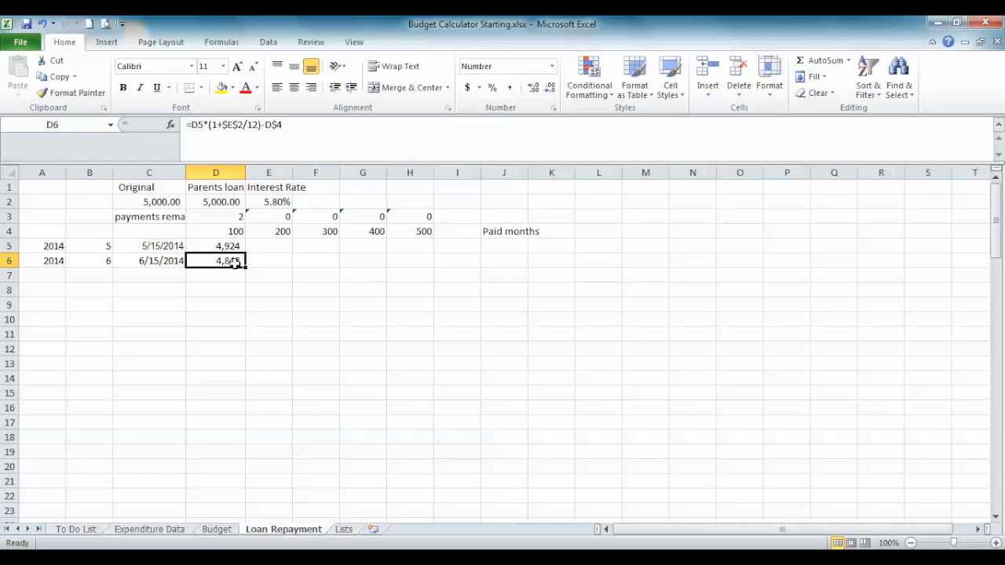
{"action": "left_click", "coordinate": [223, 246]}
{"action": "left_click_drag", "start_coordinate": [226, 248], "coordinate": [428, 284]}
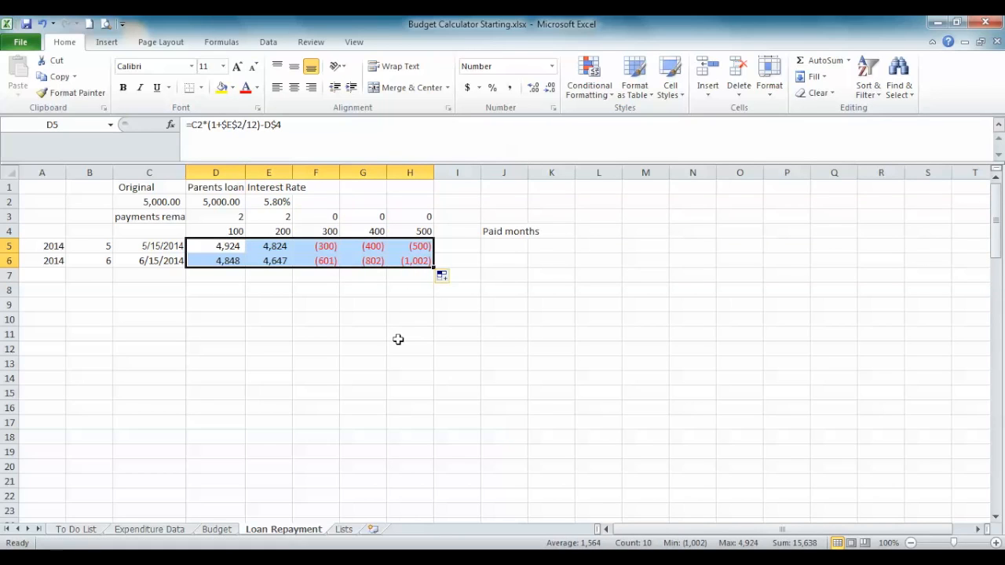
Make the original loan reference in D5 absolute as $C$2 and refill the formula across to H5.
{"action": "left_click", "coordinate": [214, 231]}
{"action": "left_click", "coordinate": [219, 246]}
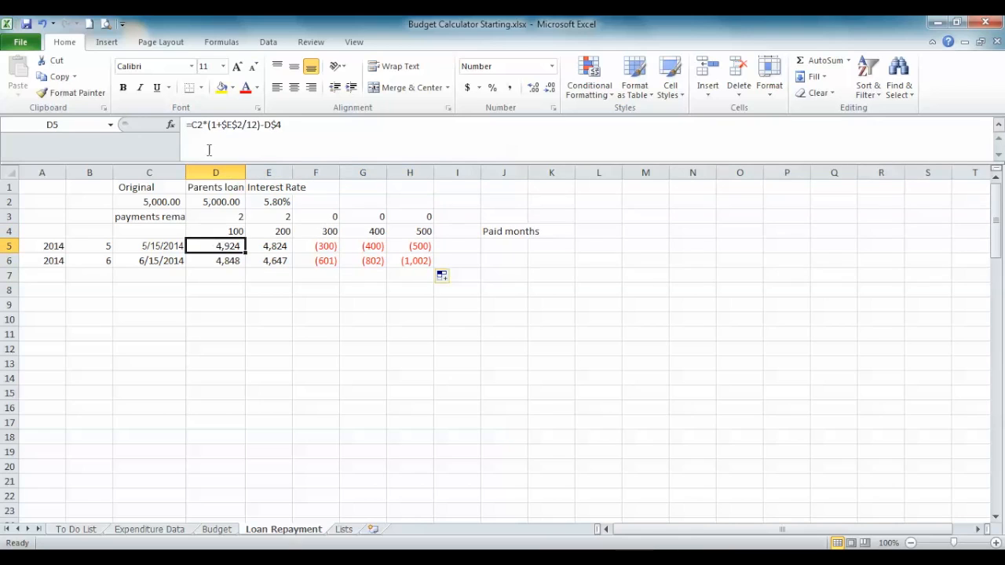
{"action": "left_click", "coordinate": [190, 124]}
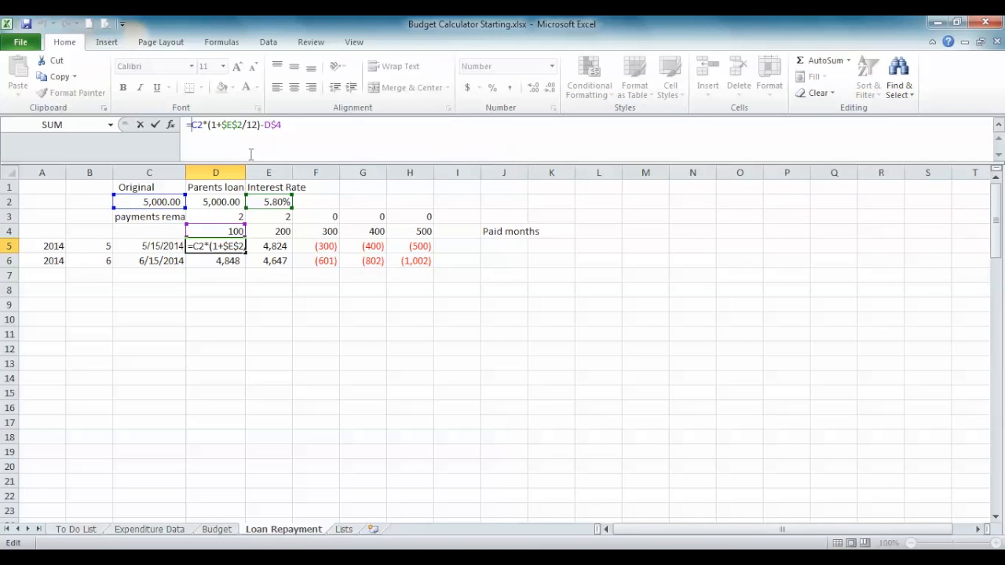
{"action": "key", "text": "F4"}
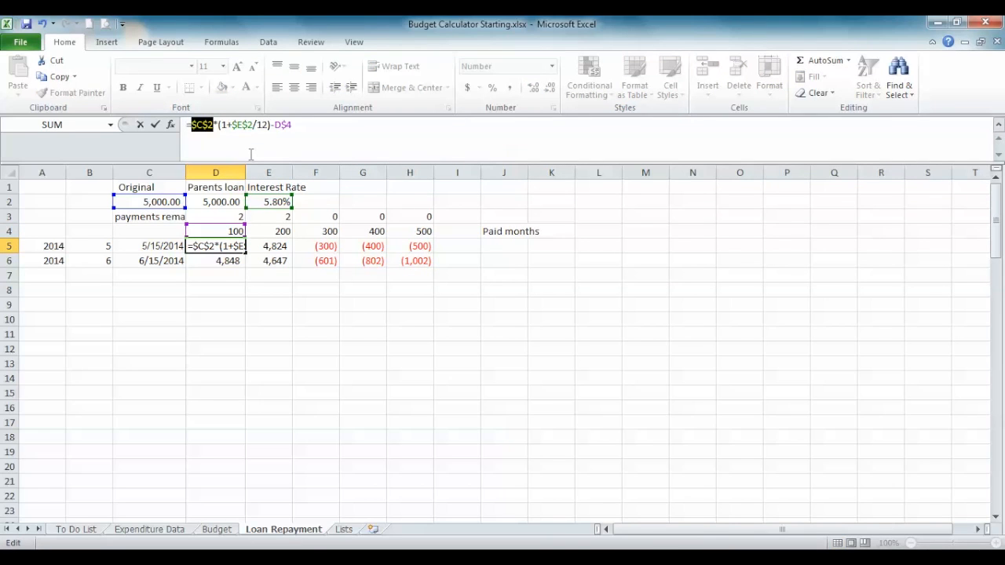
{"action": "key", "text": "Return"}
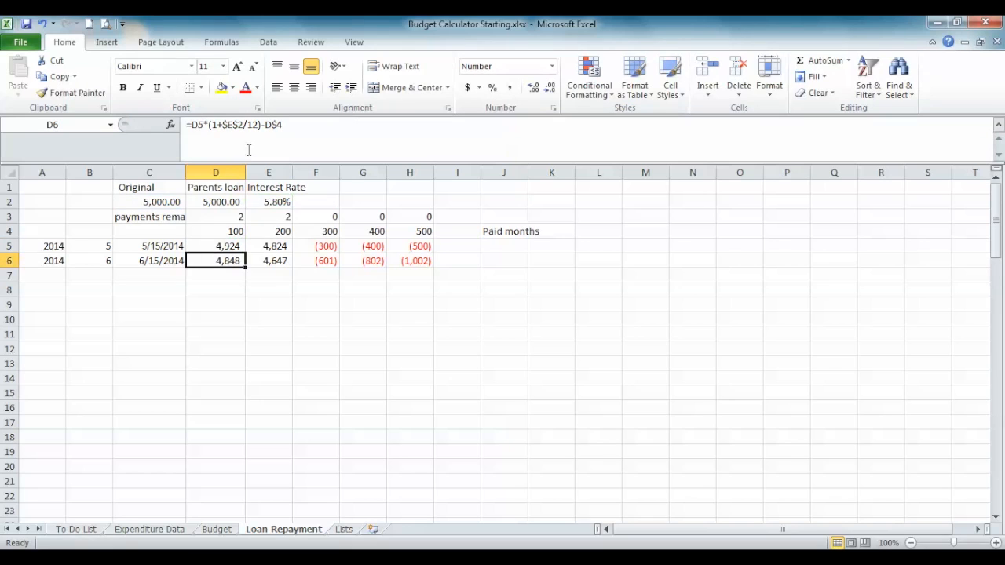
{"action": "left_click", "coordinate": [242, 246]}
{"action": "left_click_drag", "start_coordinate": [246, 252], "coordinate": [417, 259]}
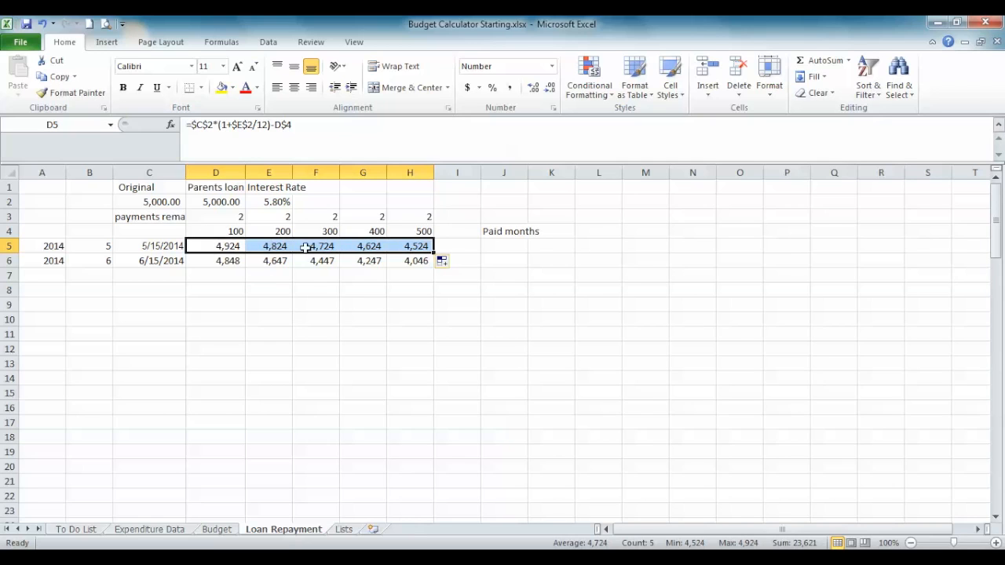
Check the balance formulas in H5 and H6 against the payment amount in H4.
{"action": "left_click", "coordinate": [414, 245]}
{"action": "left_click", "coordinate": [412, 260]}
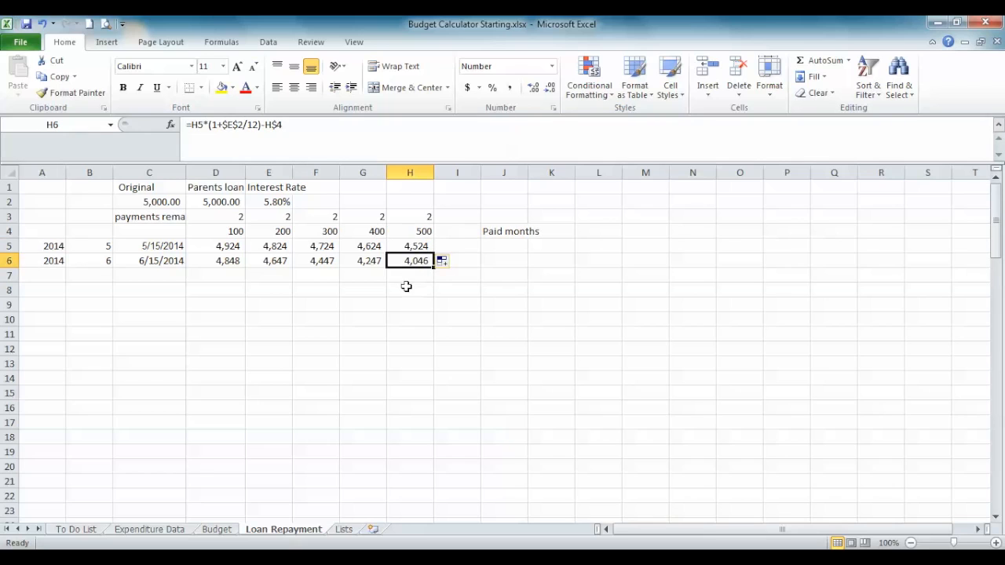
{"action": "left_click", "coordinate": [414, 231]}
{"action": "left_click", "coordinate": [410, 249]}
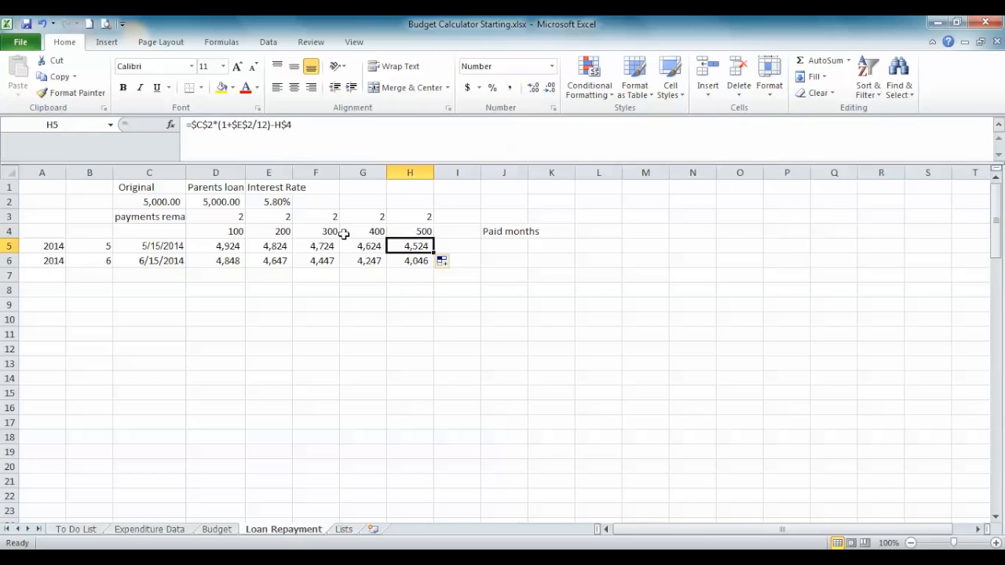
Inspect the COUNTIF formulas in row 3 that count the payments remaining for each payment amount.
{"action": "left_click", "coordinate": [221, 214]}
{"action": "left_click", "coordinate": [269, 215]}
{"action": "left_click", "coordinate": [319, 215]}
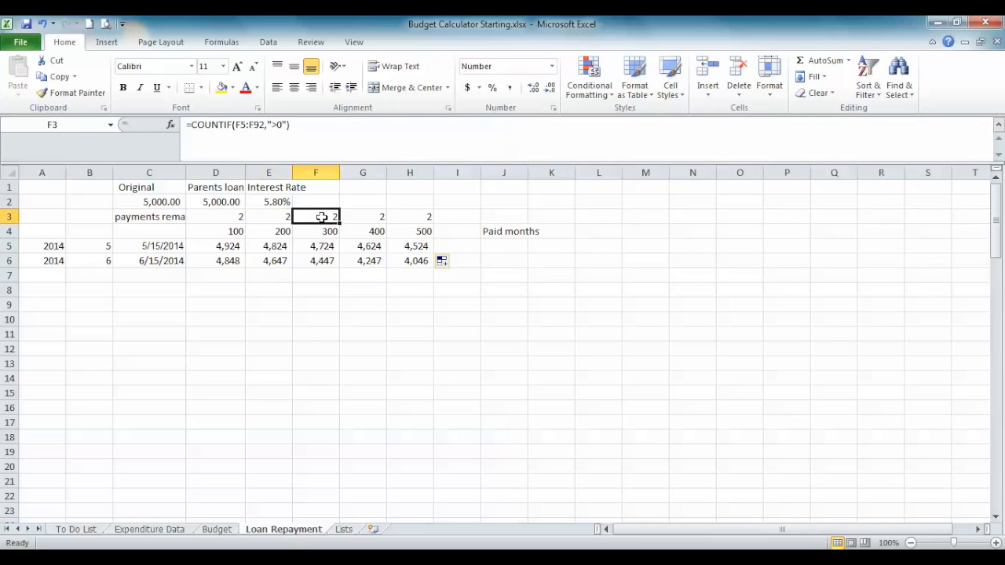
{"action": "left_click", "coordinate": [232, 216]}
{"action": "left_click", "coordinate": [260, 141]}
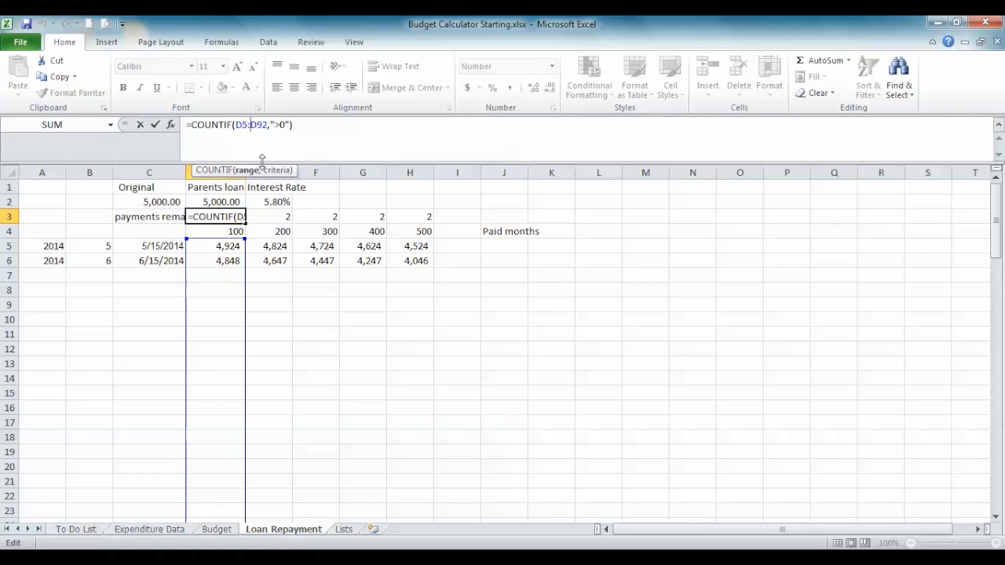
{"action": "key", "text": "Return"}
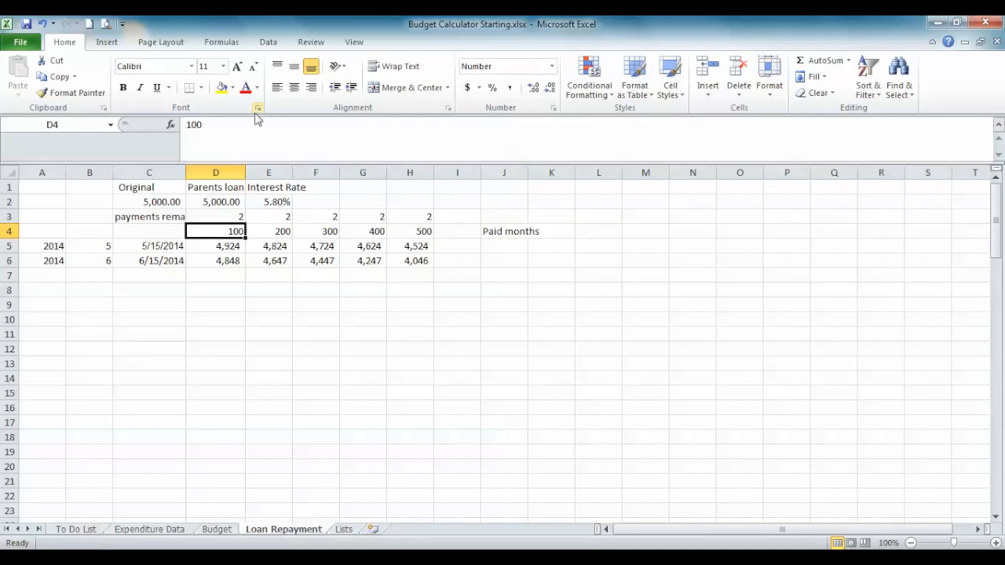
Fill the month and balance formulas in A6:H6 down to row 62.
{"action": "left_click_drag", "start_coordinate": [52, 259], "coordinate": [426, 262]}
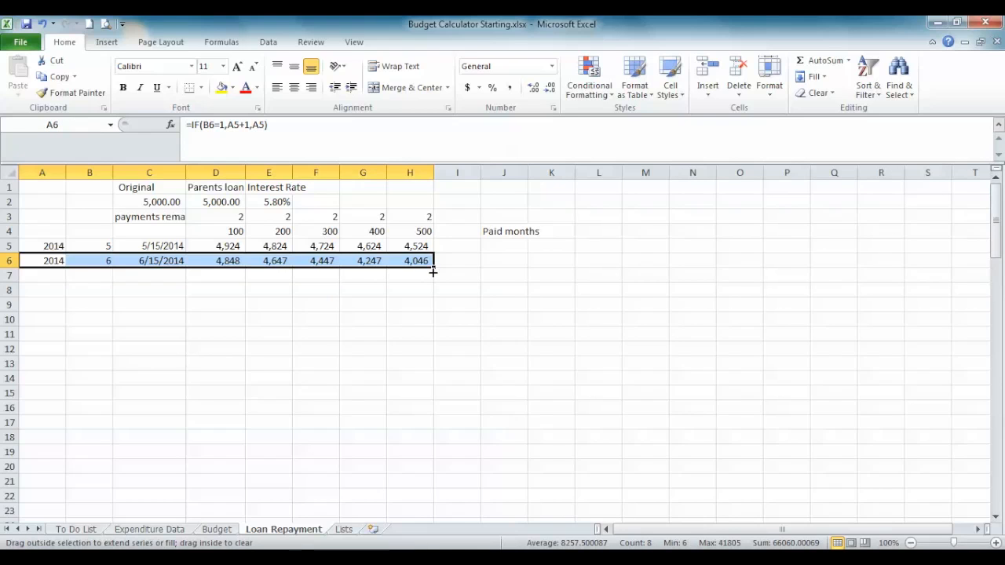
{"action": "left_click_drag", "start_coordinate": [432, 271], "coordinate": [428, 525]}
{"action": "scroll", "coordinate": [325, 346], "scroll_direction": "up", "scroll_amount": 3}
{"action": "scroll", "coordinate": [326, 339], "scroll_direction": "down", "scroll_amount": 1}
{"action": "scroll", "coordinate": [326, 339], "scroll_direction": "down", "scroll_amount": 3}
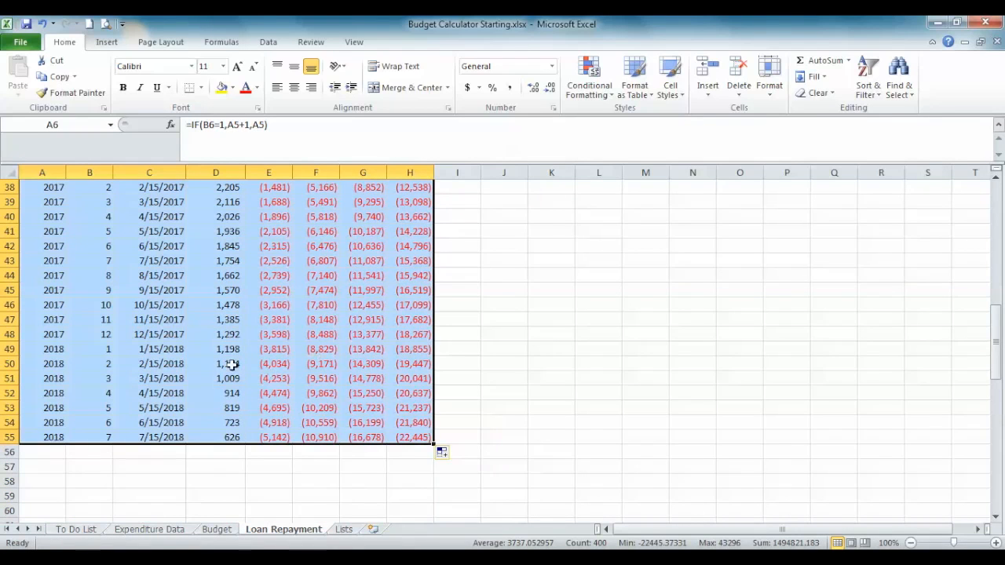
{"action": "left_click_drag", "start_coordinate": [434, 444], "coordinate": [434, 502]}
{"action": "scroll", "coordinate": [395, 455], "scroll_direction": "down", "scroll_amount": 1}
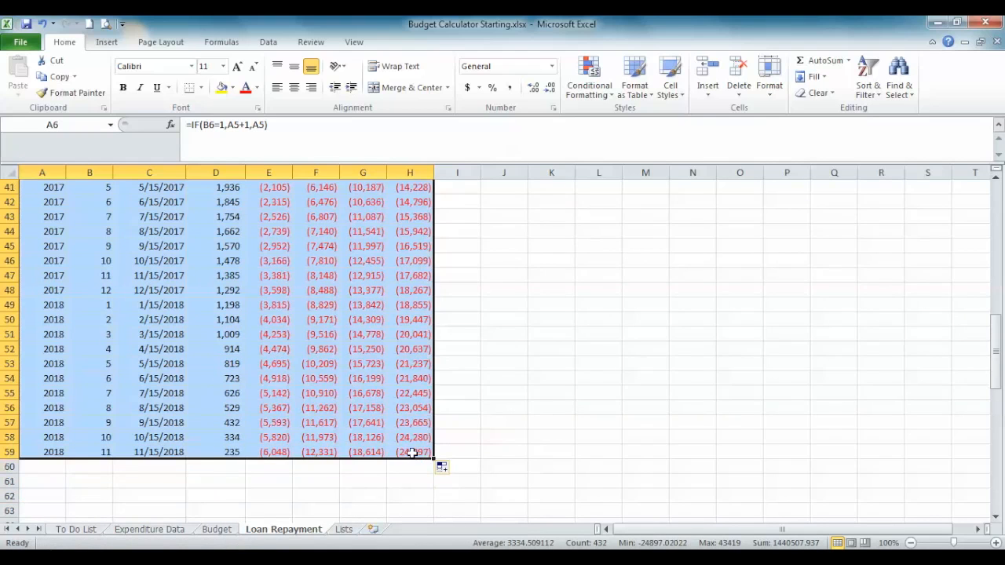
{"action": "left_click_drag", "start_coordinate": [436, 460], "coordinate": [436, 502]}
{"action": "scroll", "coordinate": [315, 422], "scroll_direction": "down", "scroll_amount": 1}
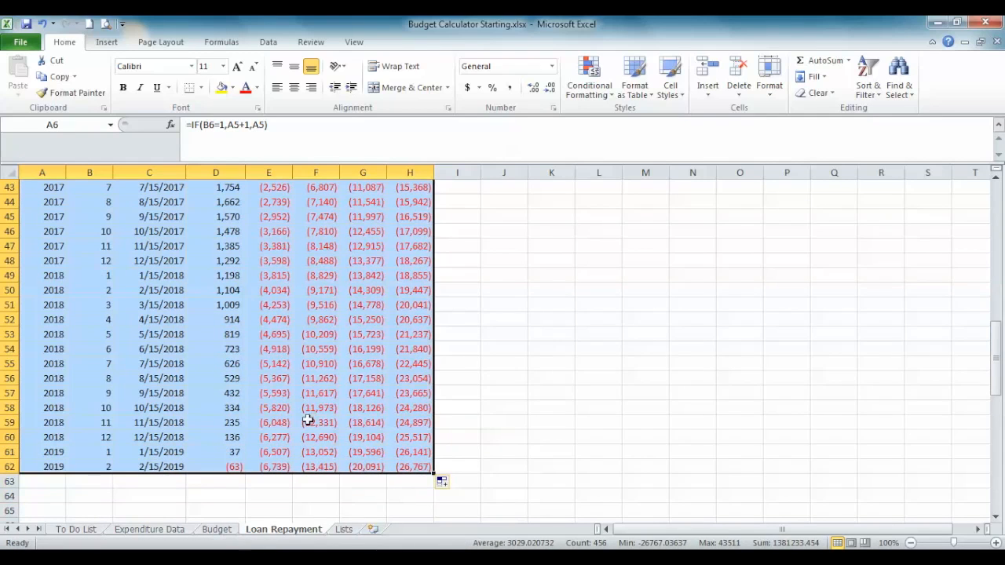
Review the payoff date in C62, the original loan amount, and the remaining payment counts in D3 and E3.
{"action": "left_click", "coordinate": [161, 465]}
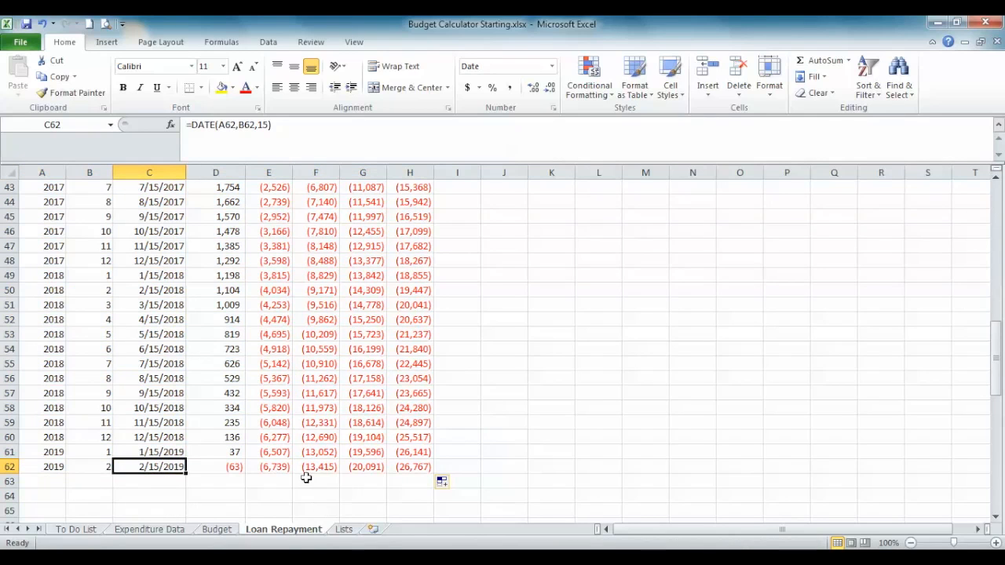
{"action": "scroll", "coordinate": [228, 369], "scroll_direction": "up", "scroll_amount": 5}
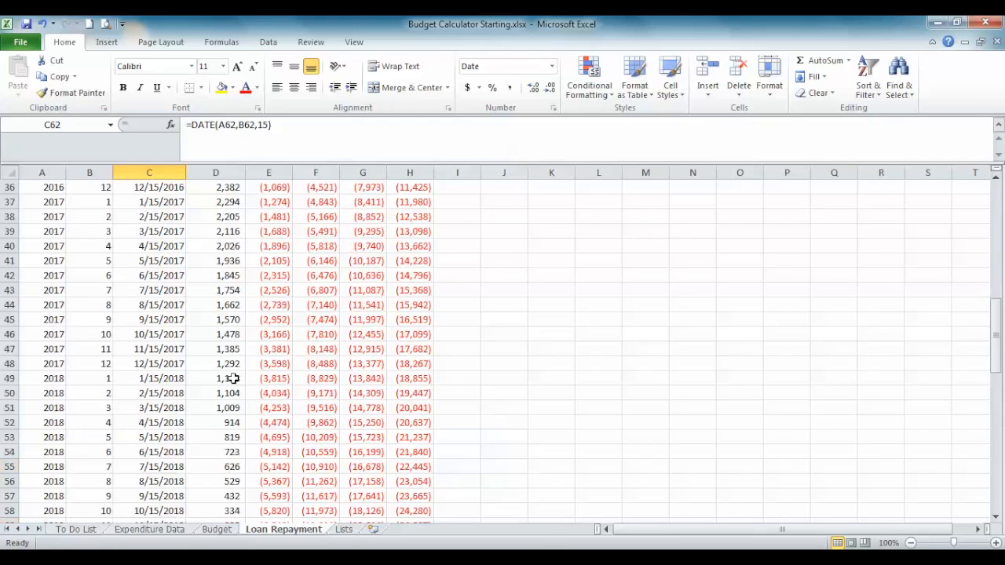
{"action": "scroll", "coordinate": [234, 379], "scroll_direction": "up", "scroll_amount": 9}
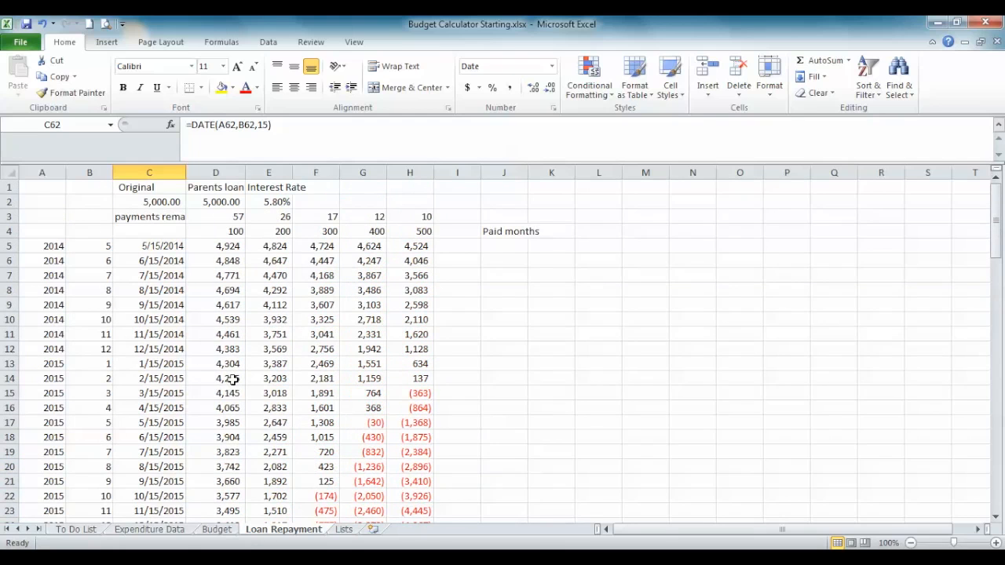
{"action": "left_click", "coordinate": [143, 199]}
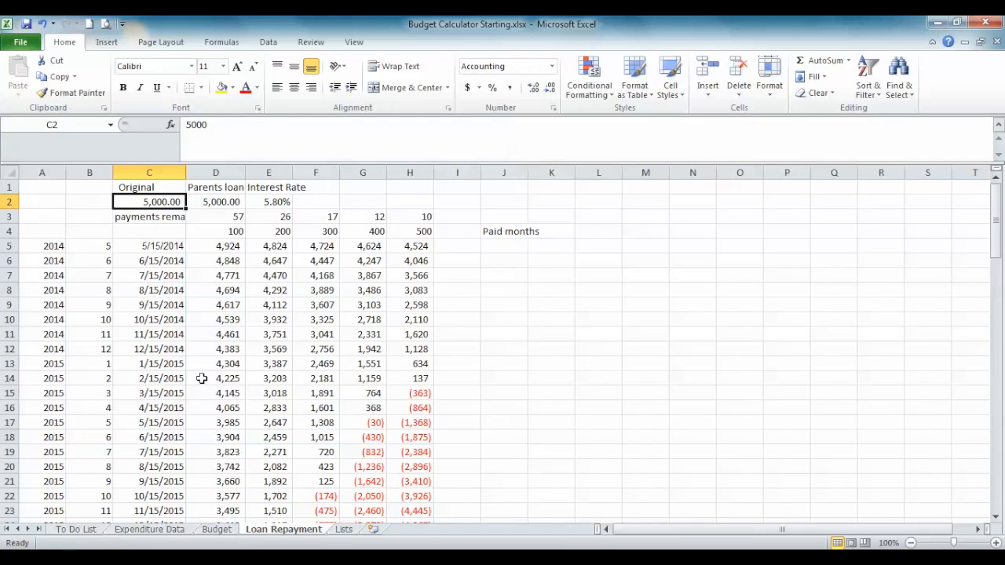
{"action": "left_click", "coordinate": [235, 219]}
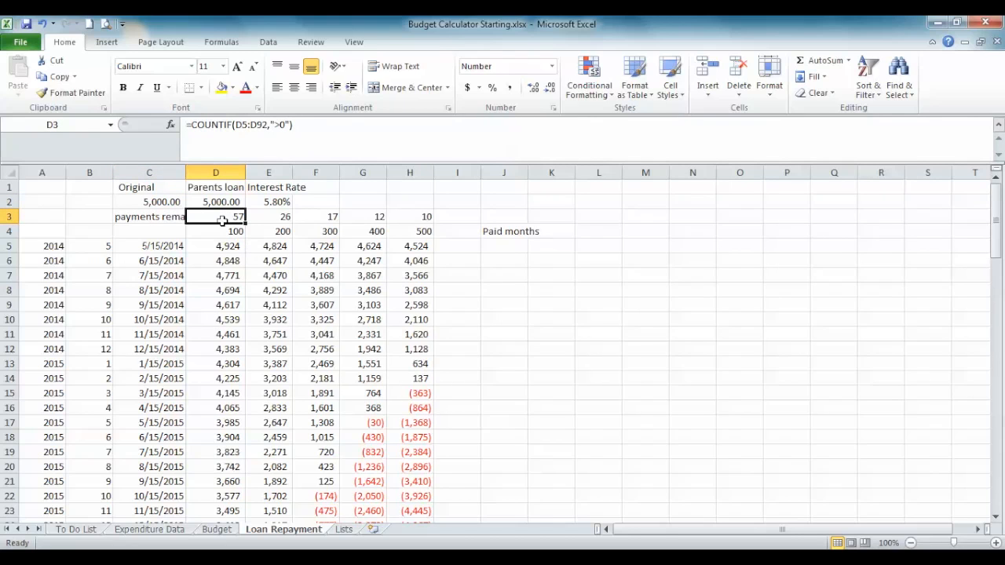
{"action": "left_click", "coordinate": [275, 217]}
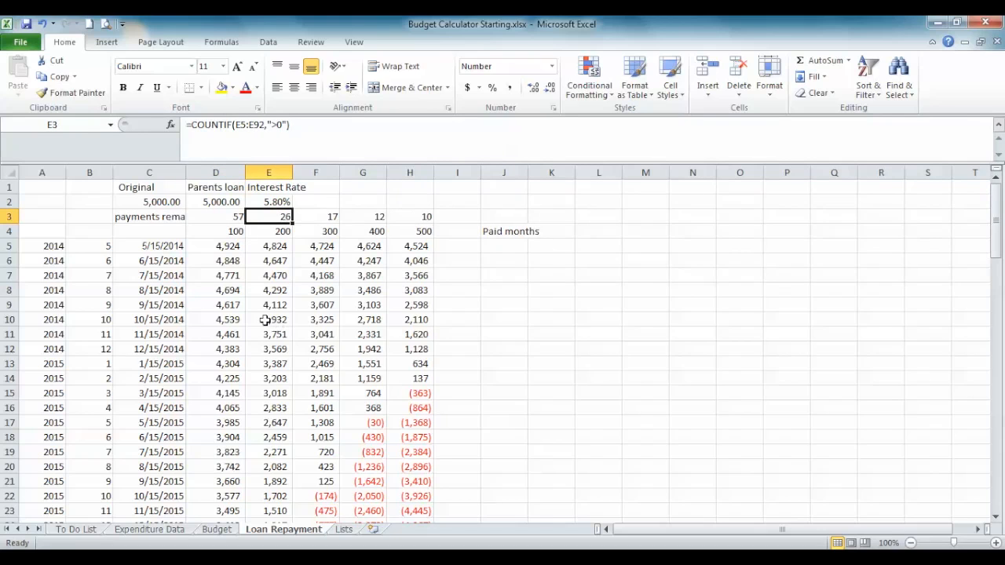
Check the COUNTIF formulas in F3, G3 and H3 for the payments remaining at the three highest payment amounts.
{"action": "left_click", "coordinate": [325, 216]}
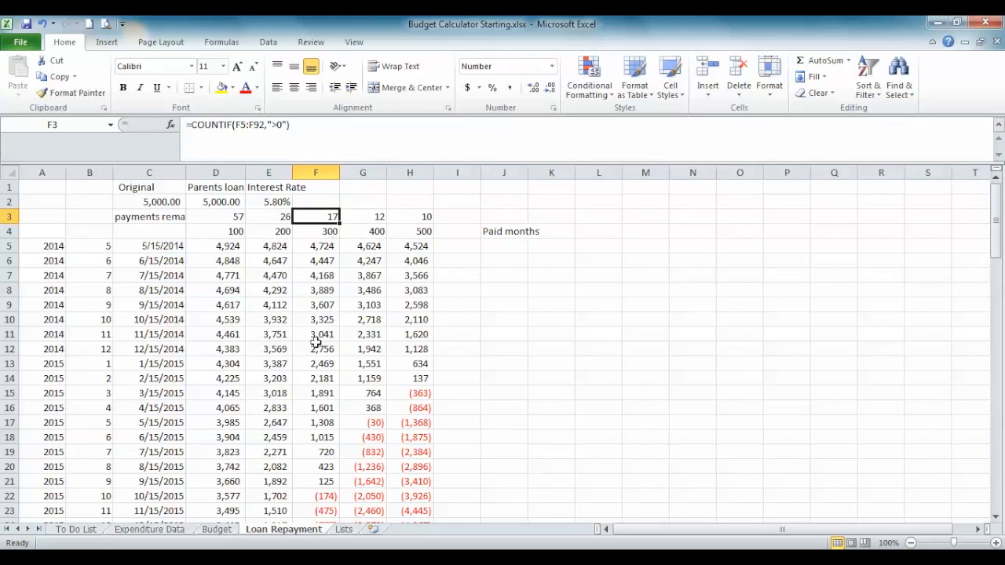
{"action": "left_click", "coordinate": [365, 216]}
{"action": "left_click", "coordinate": [410, 218]}
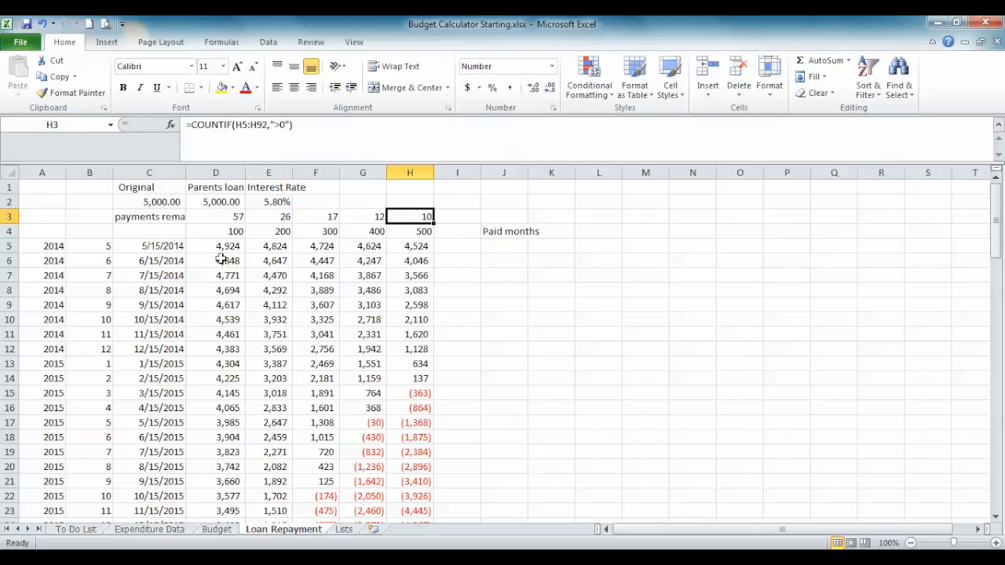
Change the Parents loan formula in D2 to subtract J2 from the original amount, giving =C2-J2.
{"action": "left_click", "coordinate": [211, 202]}
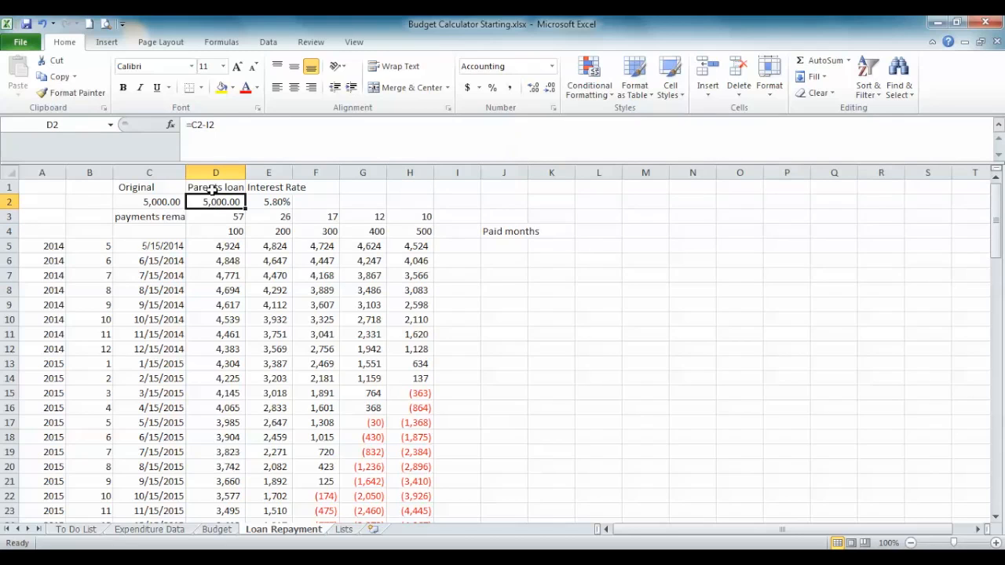
{"action": "left_click", "coordinate": [204, 124]}
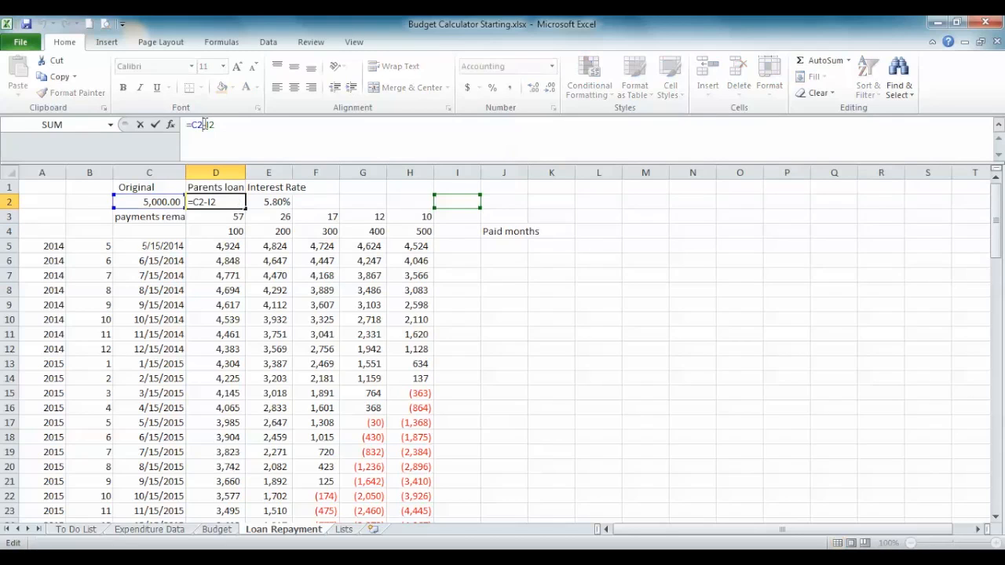
{"action": "key", "text": "Return"}
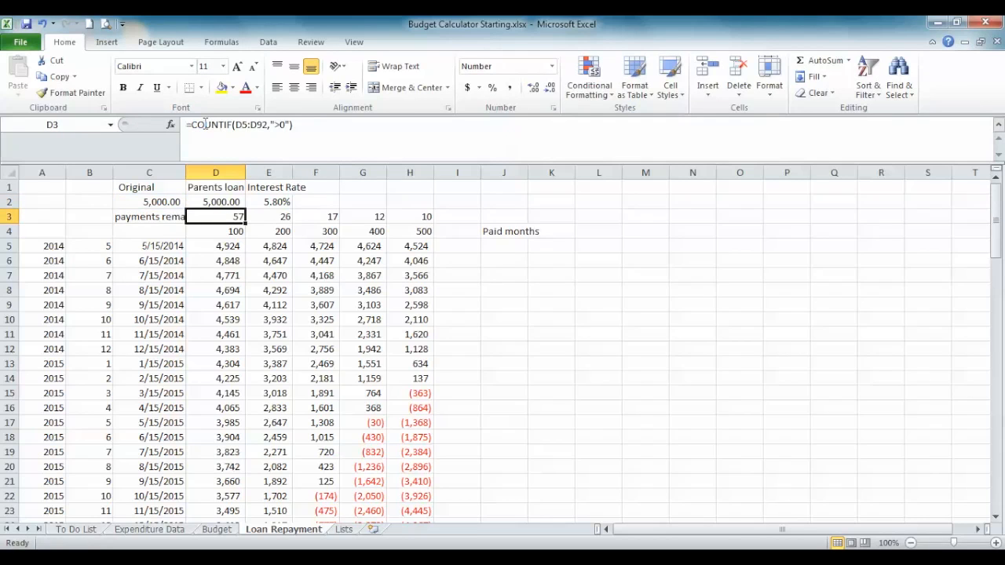
{"action": "left_click", "coordinate": [212, 197]}
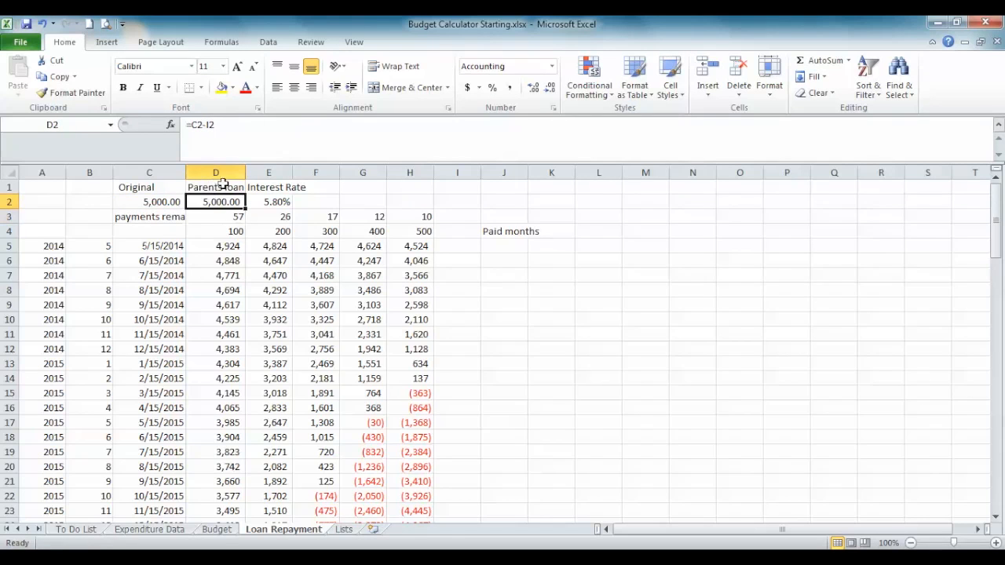
{"action": "left_click", "coordinate": [201, 125]}
{"action": "left_click", "coordinate": [514, 200]}
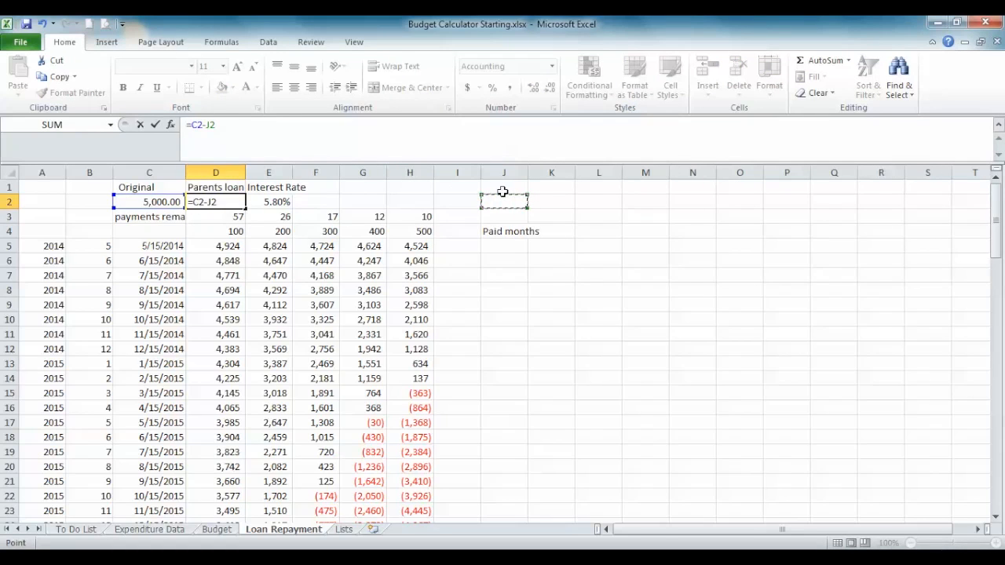
{"action": "key", "text": "Return"}
Label I2 as Months and I3 as Payment, and enter a payment of 100 in J3.
{"action": "left_click", "coordinate": [471, 197]}
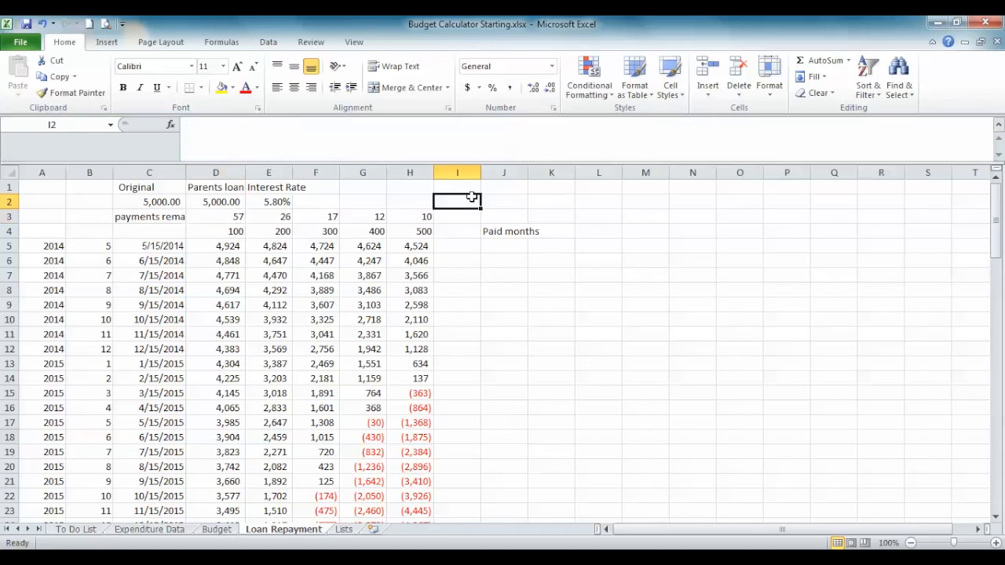
{"action": "type", "text": "Months"}
{"action": "key", "text": "Return"}
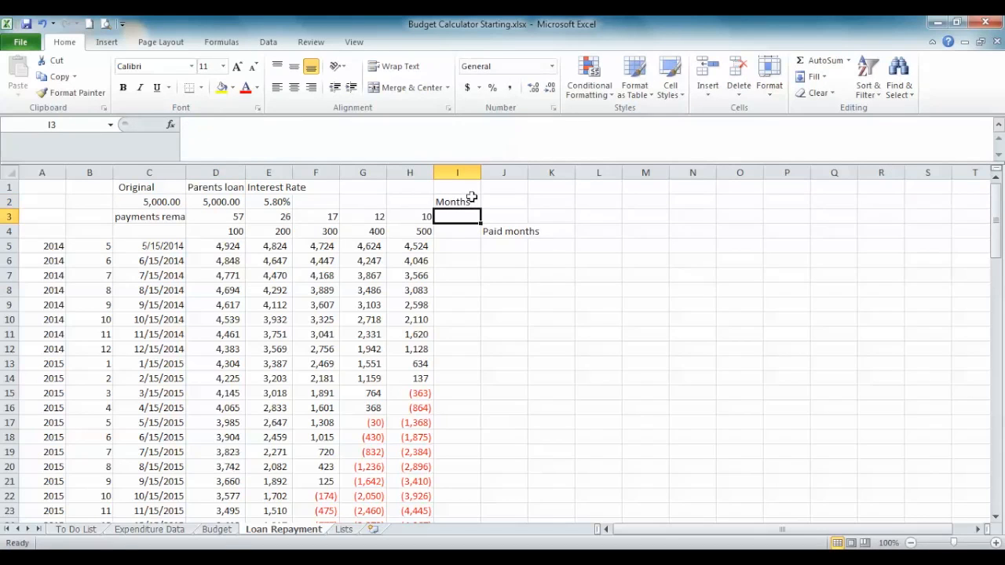
{"action": "type", "text": "Payment"}
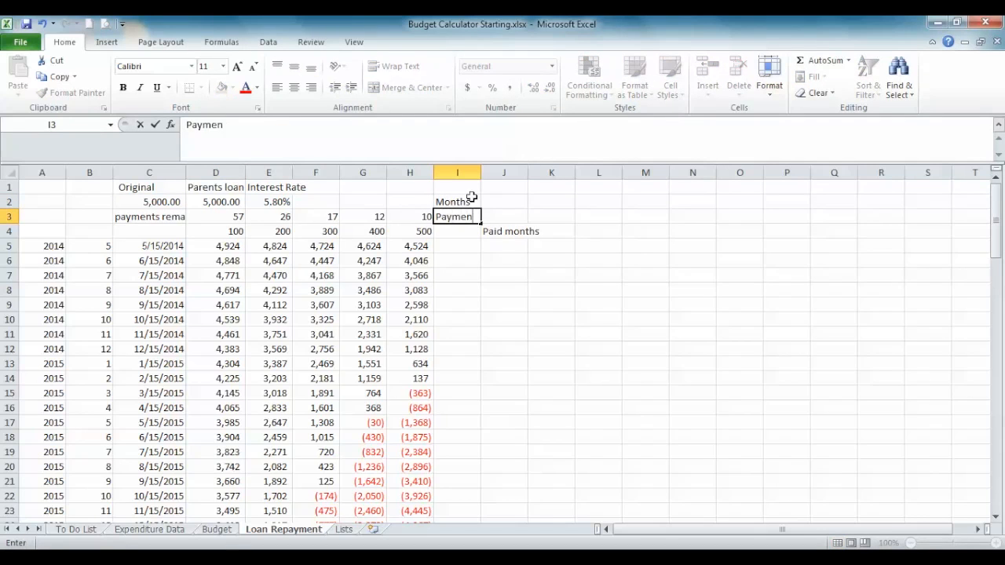
{"action": "key", "text": "Return"}
{"action": "key", "text": "Up"}
{"action": "key", "text": "Right"}
{"action": "type", "text": "1000"}
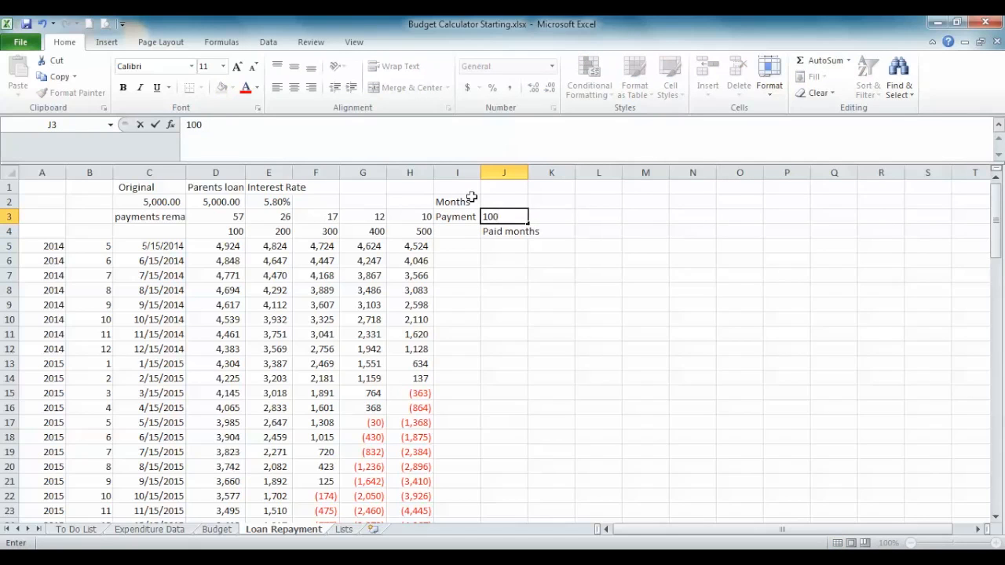
{"action": "key", "text": "Return"}
{"action": "key", "text": "Up"}
{"action": "key", "text": "Up"}
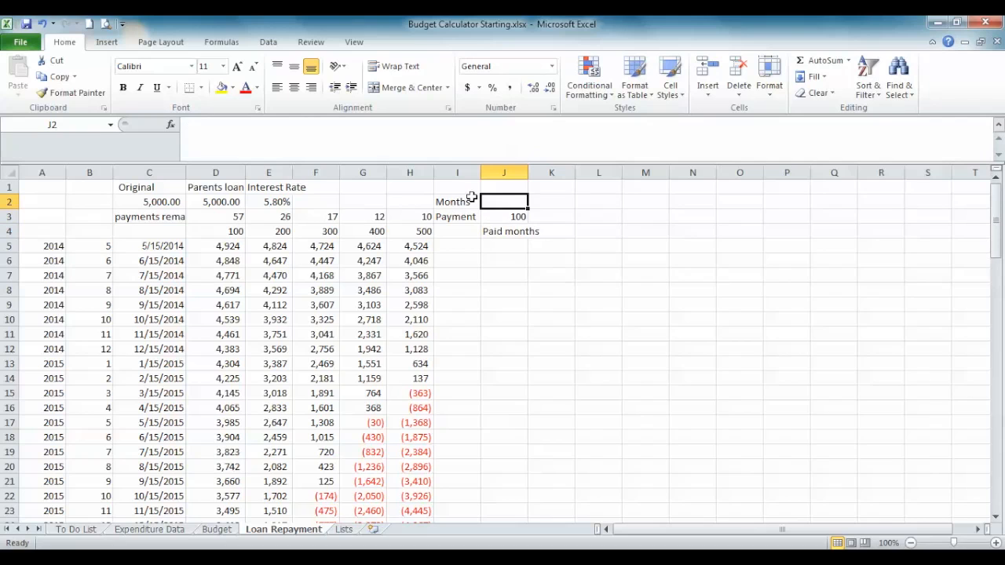
List Jan, Feb, March and April under Paid months in J5:J8.
{"action": "key", "text": "Down"}
{"action": "key", "text": "Down"}
{"action": "key", "text": "Down"}
{"action": "type", "text": "Jan"}
{"action": "key", "text": "Return"}
{"action": "type", "text": "Feb"}
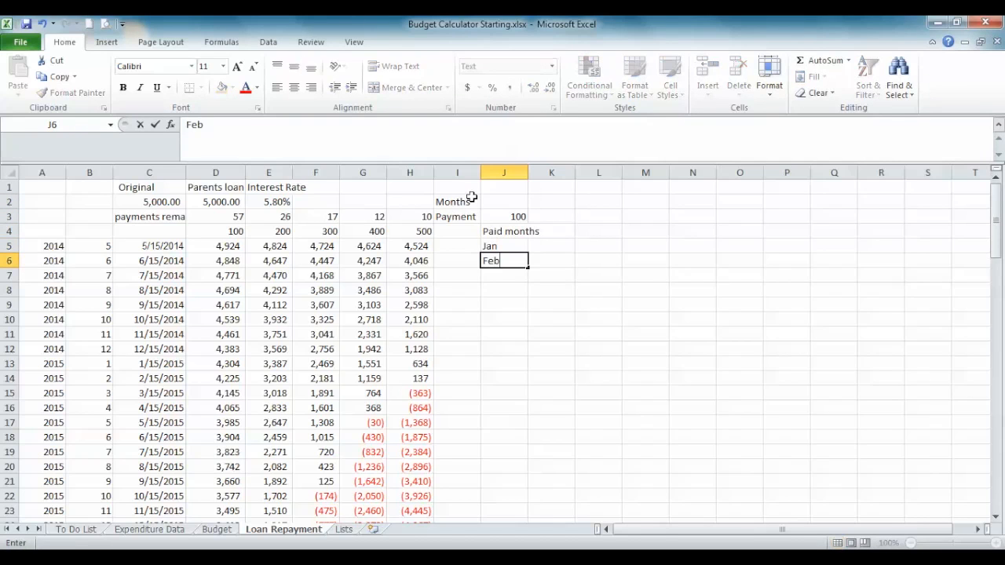
{"action": "key", "text": "Return"}
{"action": "type", "text": "March"}
{"action": "key", "text": "Return"}
{"action": "type", "text": "April"}
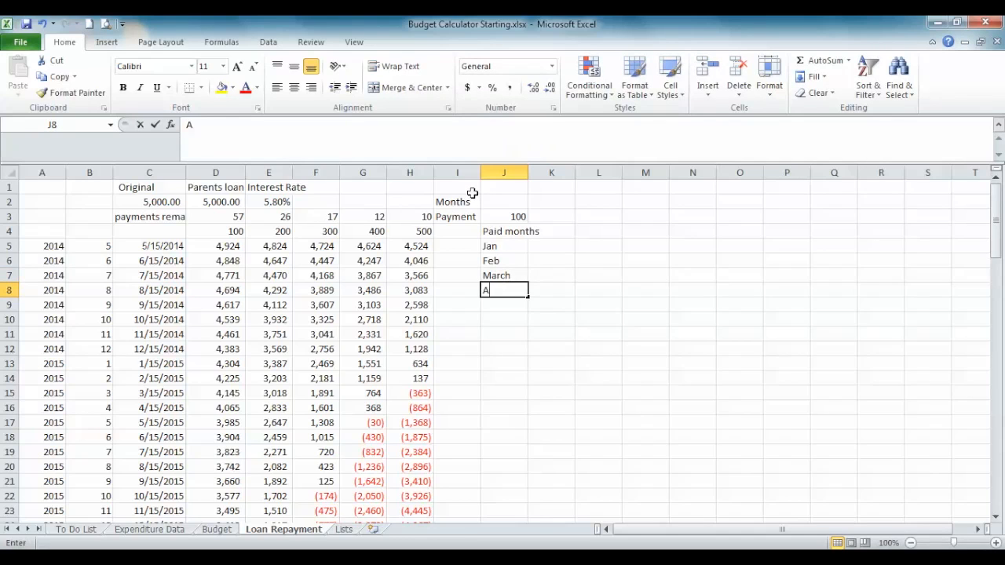
{"action": "key", "text": "Return"}
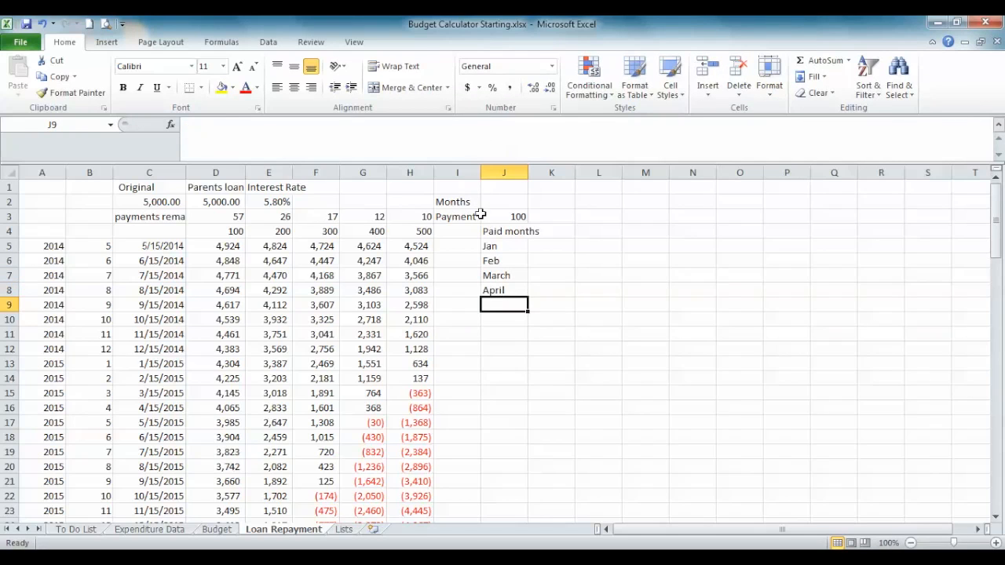
Enter a COUNT formula over the paid months range J5:J62 in J2, next to the Months label.
{"action": "left_click", "coordinate": [498, 201]}
{"action": "type", "text": "=count("}
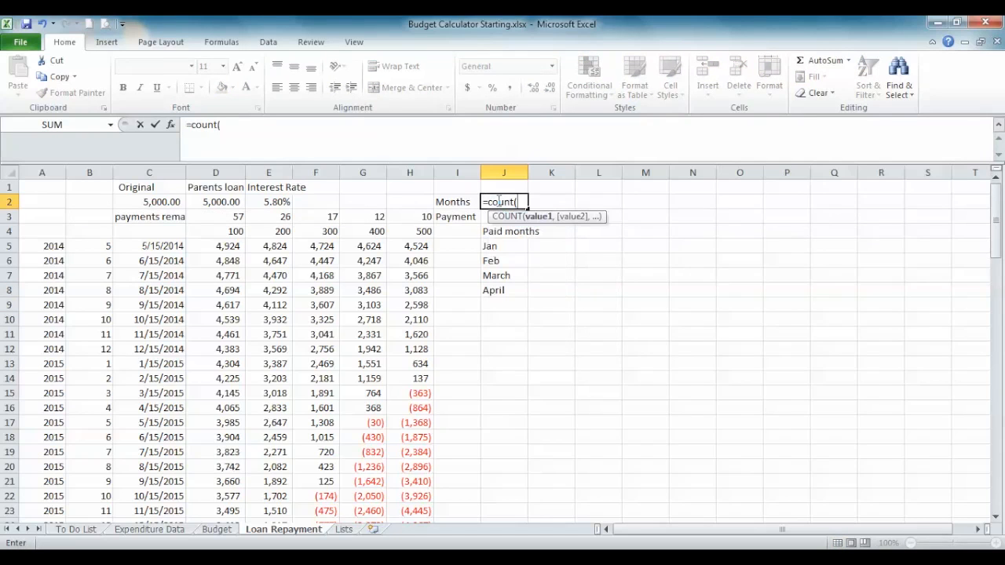
{"action": "left_click", "coordinate": [501, 246]}
{"action": "key", "text": "ctrl+shift+Down"}
{"action": "key", "text": "shift+Down"}
{"action": "key", "text": "shift+Down"}
{"action": "key", "text": "shift+Down"}
{"action": "key", "text": "shift+Down"}
{"action": "key", "text": "shift+Down"}
{"action": "key", "text": "shift+Down"}
{"action": "key", "text": "shift+Down"}
{"action": "key", "text": "shift+Down"}
{"action": "key", "text": "shift+Down"}
{"action": "key", "text": "shift+Down"}
{"action": "key", "text": "shift+Down"}
{"action": "key", "text": "shift+Down"}
{"action": "key", "text": "shift+Down"}
{"action": "key", "text": "shift+Down"}
{"action": "key", "text": "shift+Down"}
{"action": "key", "text": "shift+Down"}
{"action": "key", "text": "shift+Down"}
{"action": "key", "text": "shift+Down"}
{"action": "key", "text": "shift+Down"}
{"action": "key", "text": "shift+Down"}
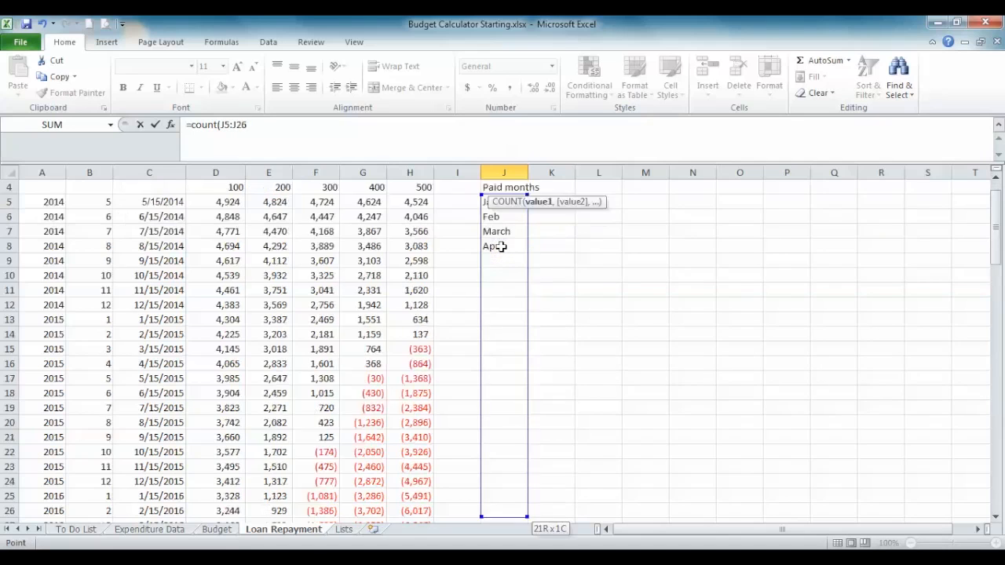
{"action": "key", "text": "shift+Down"}
{"action": "key", "text": "shift+Down"}
{"action": "key", "text": "shift+Down"}
{"action": "key", "text": "shift+Down"}
{"action": "key", "text": "shift+Down"}
{"action": "key", "text": "shift+Down"}
{"action": "key", "text": "shift+Down"}
{"action": "key", "text": "shift+Down"}
{"action": "key", "text": "shift+Down"}
{"action": "key", "text": "shift+Down"}
{"action": "key", "text": "shift+Down"}
{"action": "key", "text": "shift+Down"}
{"action": "key", "text": "shift+Down"}
{"action": "key", "text": "shift+Down"}
{"action": "key", "text": "shift+Down"}
{"action": "key", "text": "shift+Down"}
{"action": "key", "text": "shift+Down"}
{"action": "key", "text": "shift+Down"}
{"action": "key", "text": "shift+Down"}
{"action": "key", "text": "shift+Down"}
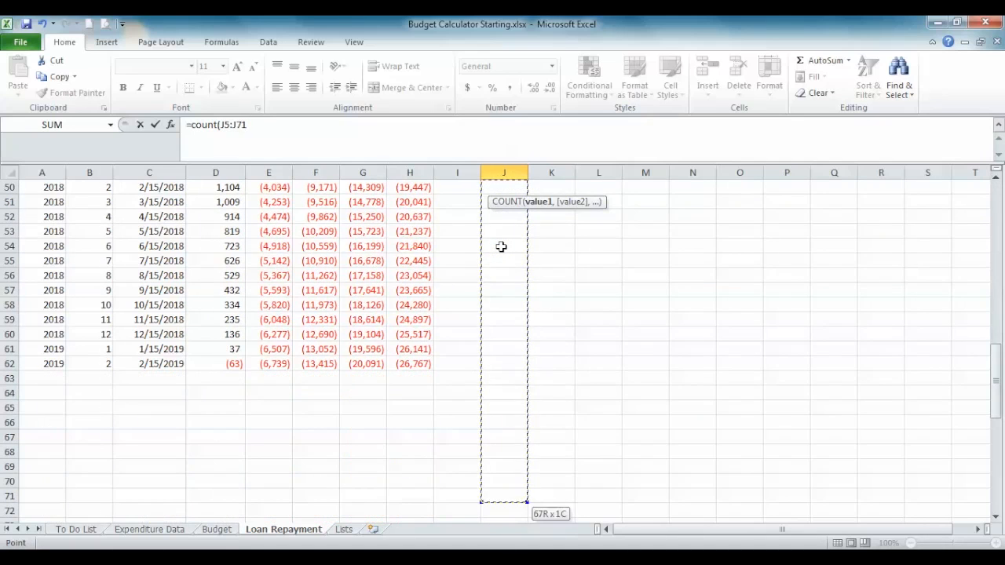
{"action": "key", "text": "shift+Up"}
{"action": "key", "text": "shift+Up"}
{"action": "key", "text": "shift+Up"}
{"action": "key", "text": "shift+Up"}
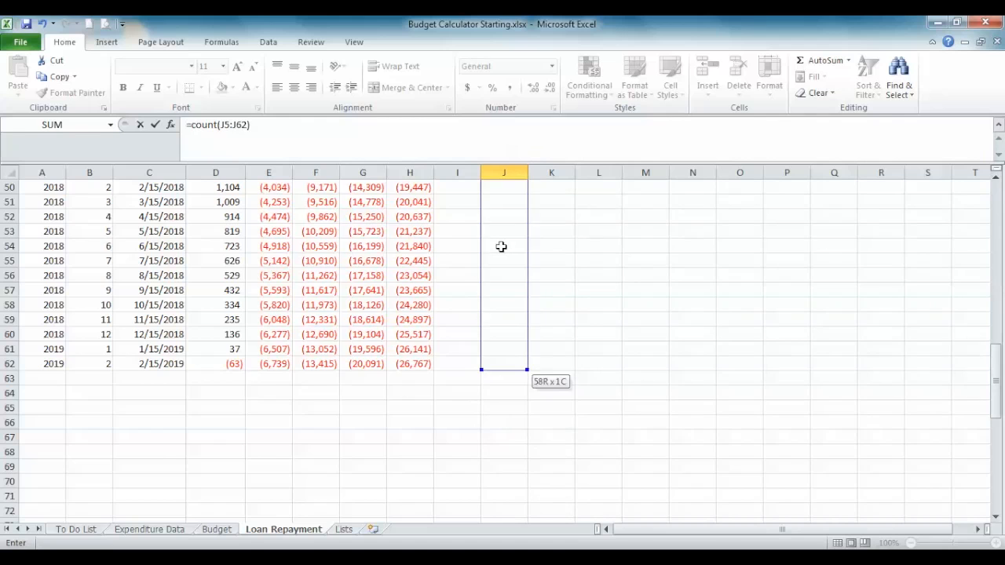
{"action": "key", "text": "Escape"}
{"action": "scroll", "coordinate": [500, 246], "scroll_direction": "up", "scroll_amount": 1}
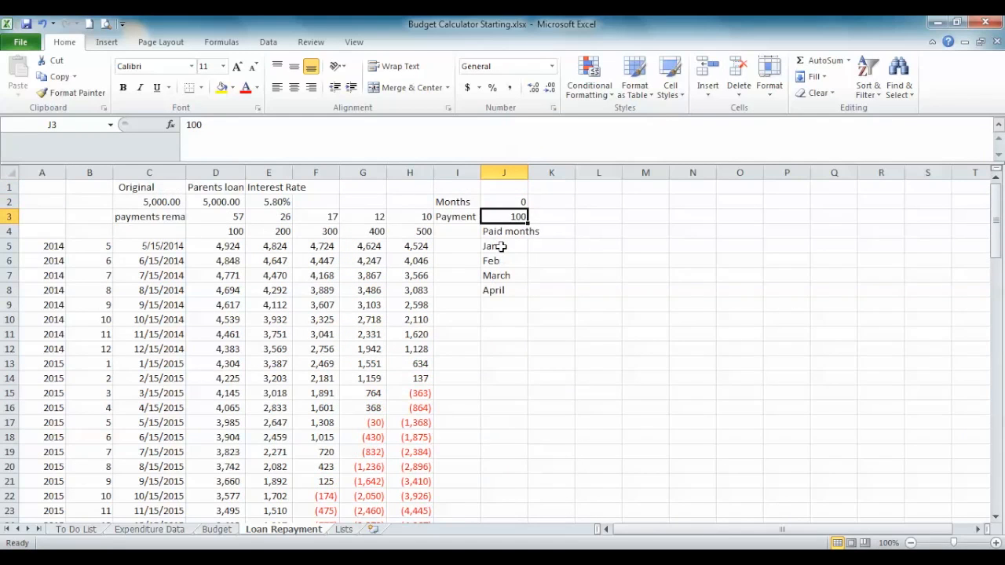
Change the function in J2 to COUNTA so the formula reads =COUNTA(J5:J62).
{"action": "left_click", "coordinate": [506, 201]}
{"action": "left_click", "coordinate": [223, 124]}
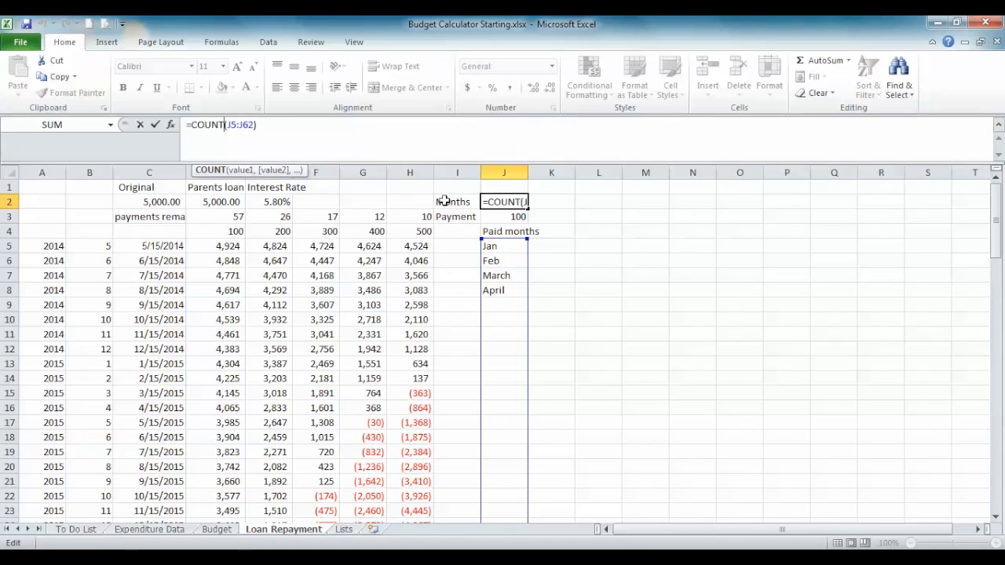
{"action": "type", "text": "A"}
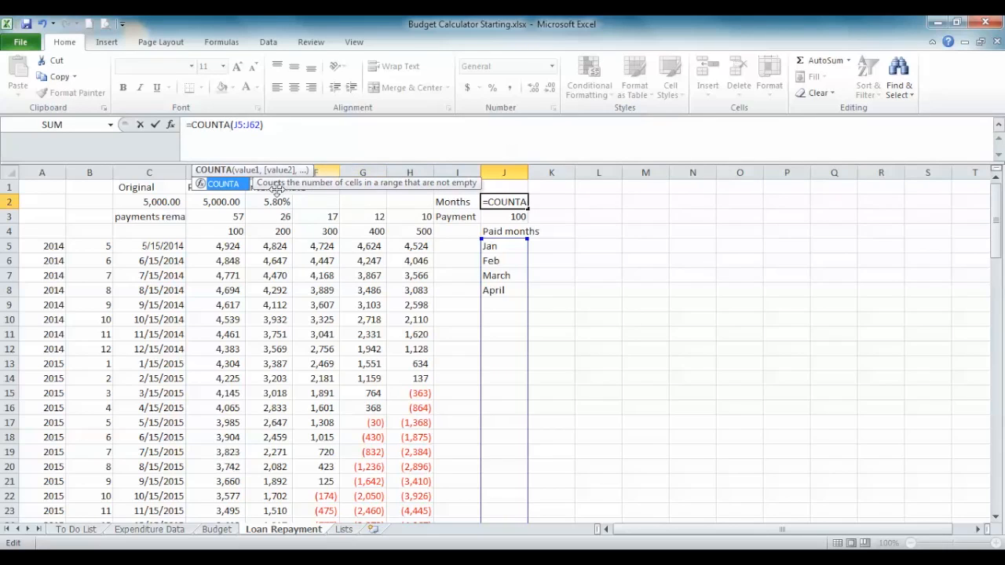
{"action": "key", "text": "Return"}
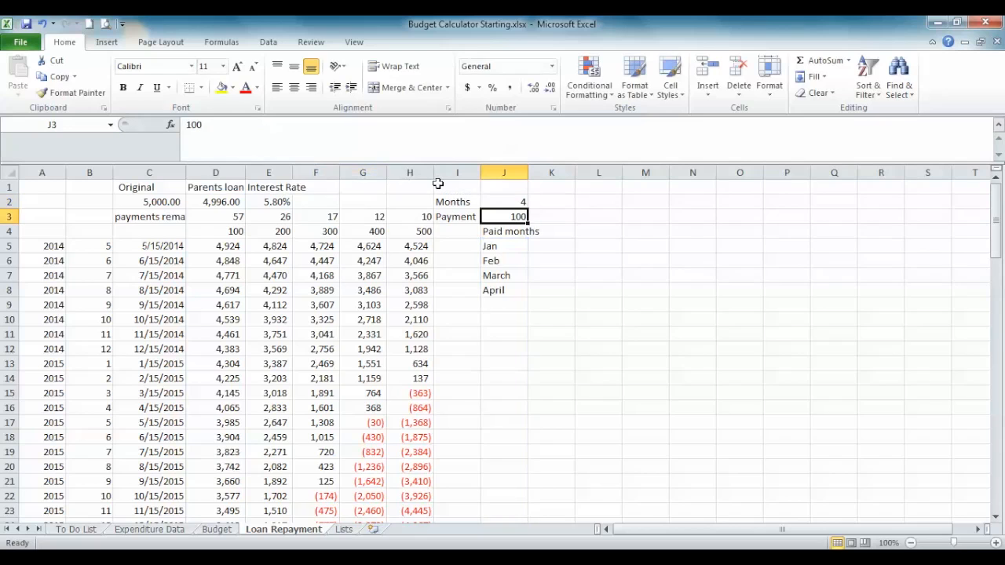
{"action": "key", "text": "Up"}
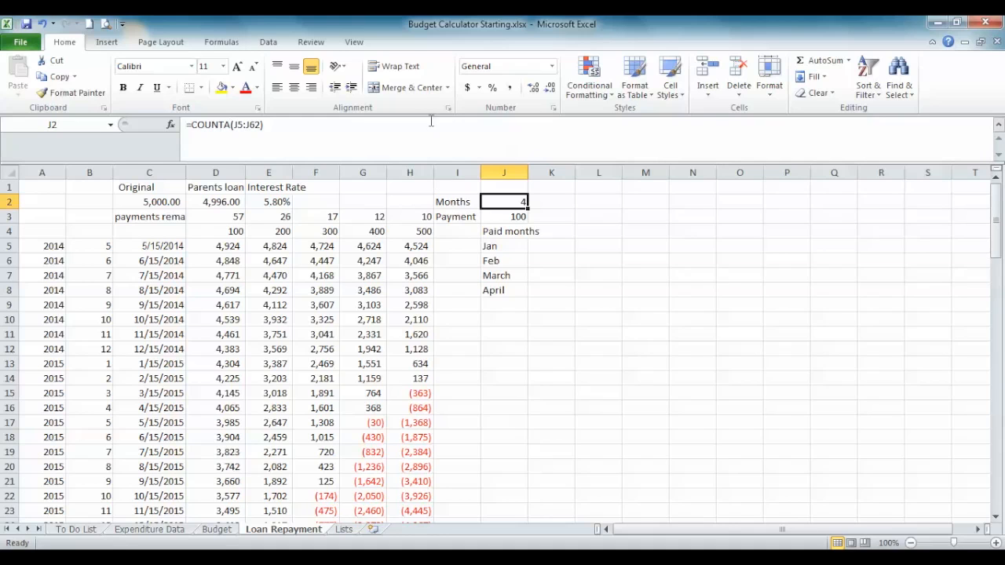
Open Insert Function for cell L2 and search for functions matching count.
{"action": "left_click", "coordinate": [580, 199]}
{"action": "left_click", "coordinate": [170, 124]}
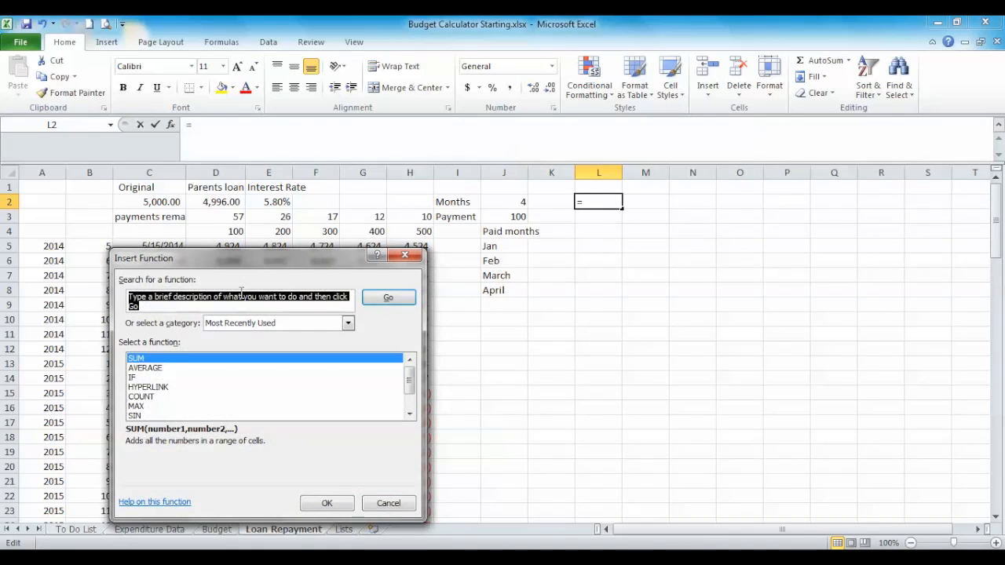
{"action": "type", "text": "c"}
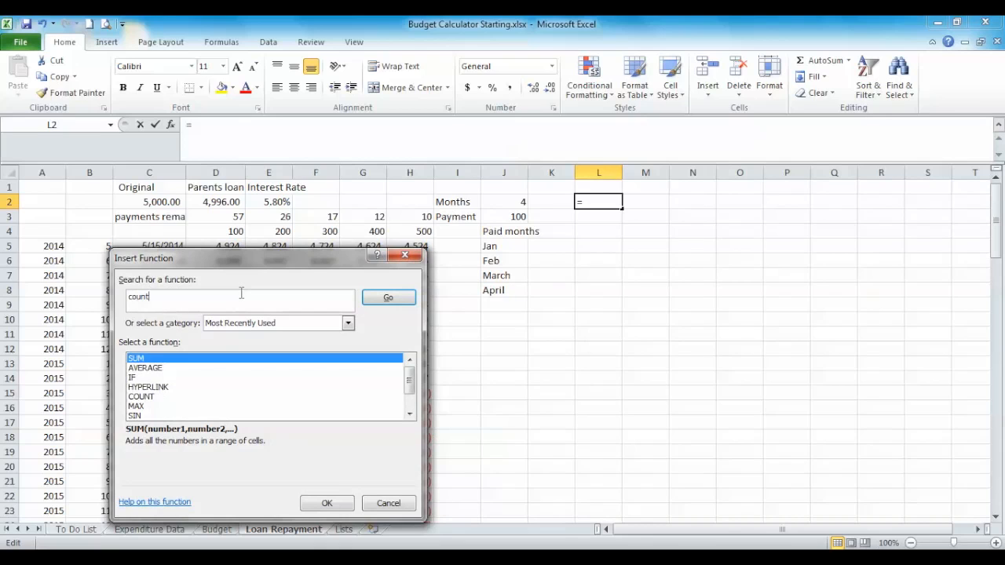
{"action": "type", "text": "ount"}
{"action": "key", "text": "Return"}
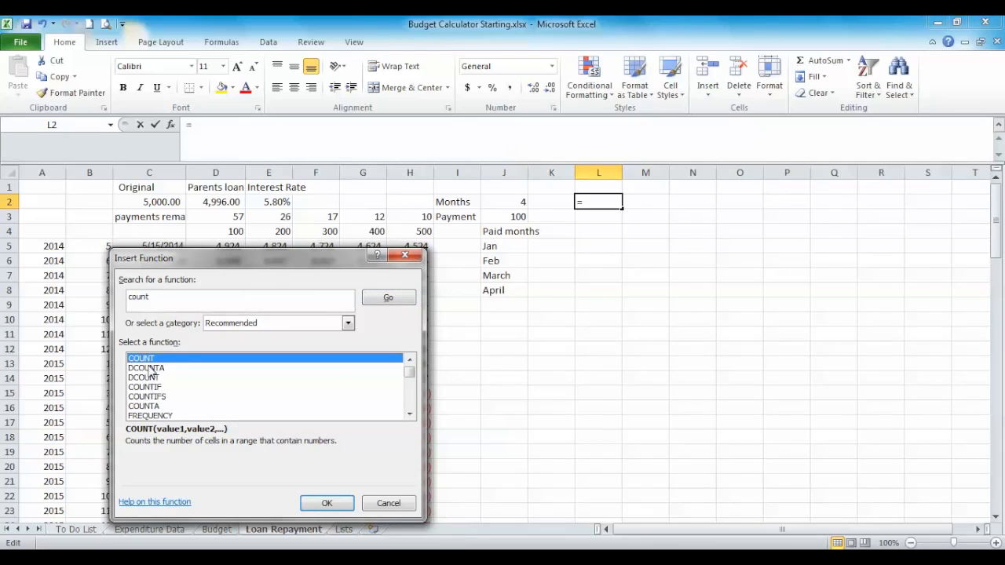
Compare the descriptions of DCOUNTA, DCOUNT, COUNTIF, COUNTIFS, COUNTA, FREQUENCY and COUNT, and leave Insert Function without adding one.
{"action": "left_click", "coordinate": [157, 367]}
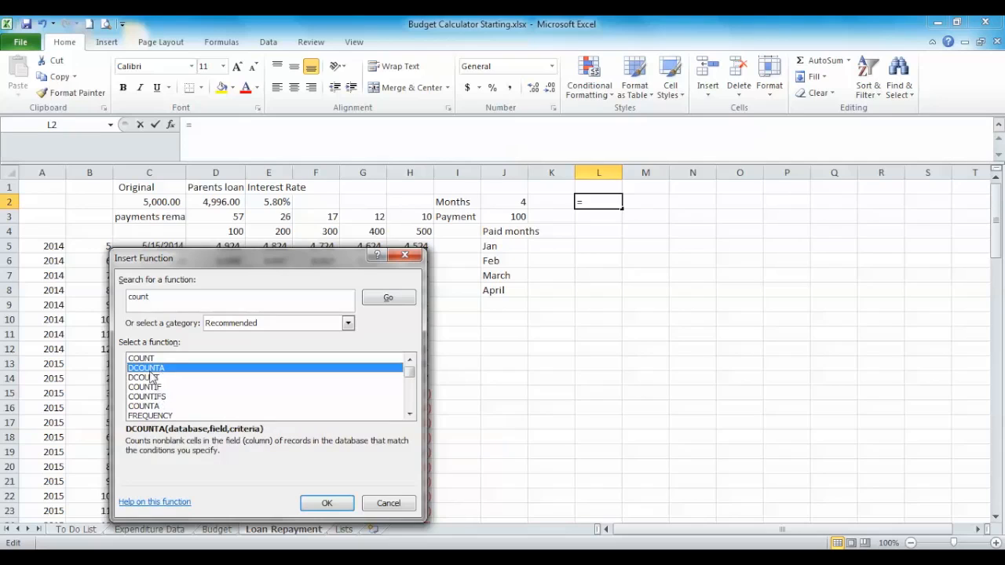
{"action": "left_click", "coordinate": [155, 378]}
{"action": "left_click", "coordinate": [154, 388]}
{"action": "left_click", "coordinate": [157, 396]}
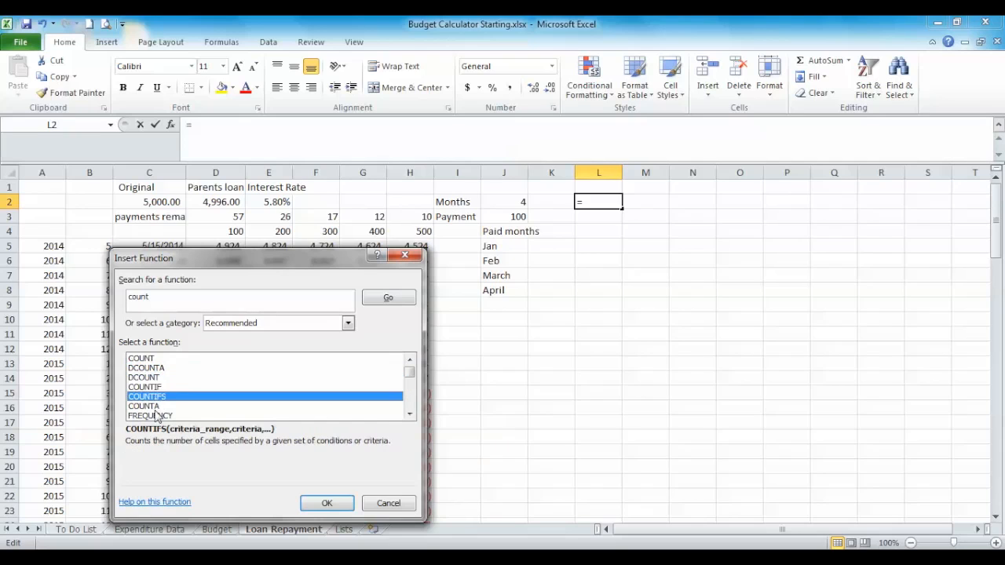
{"action": "left_click", "coordinate": [158, 406]}
{"action": "left_click", "coordinate": [155, 415]}
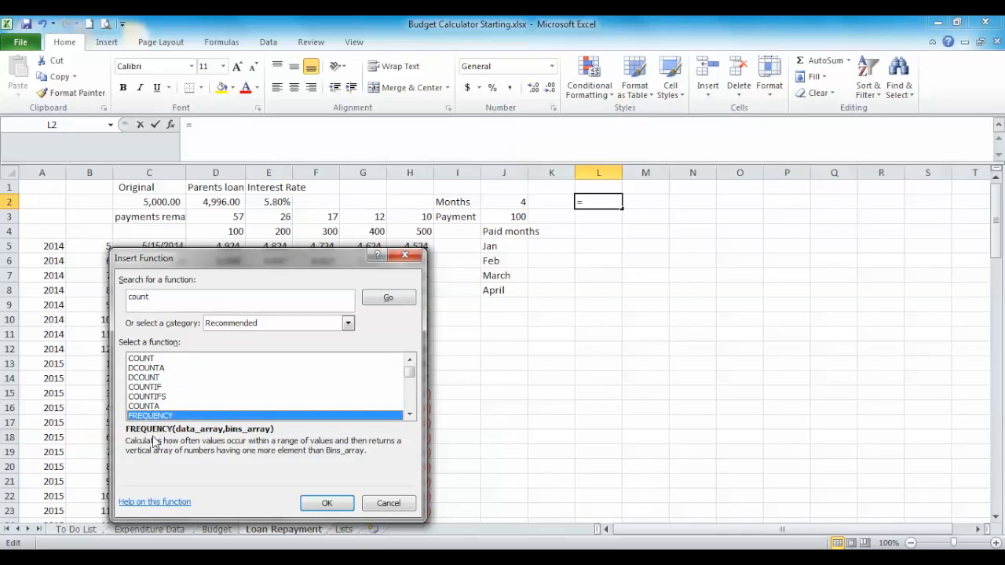
{"action": "left_click", "coordinate": [146, 406]}
{"action": "left_click", "coordinate": [147, 396]}
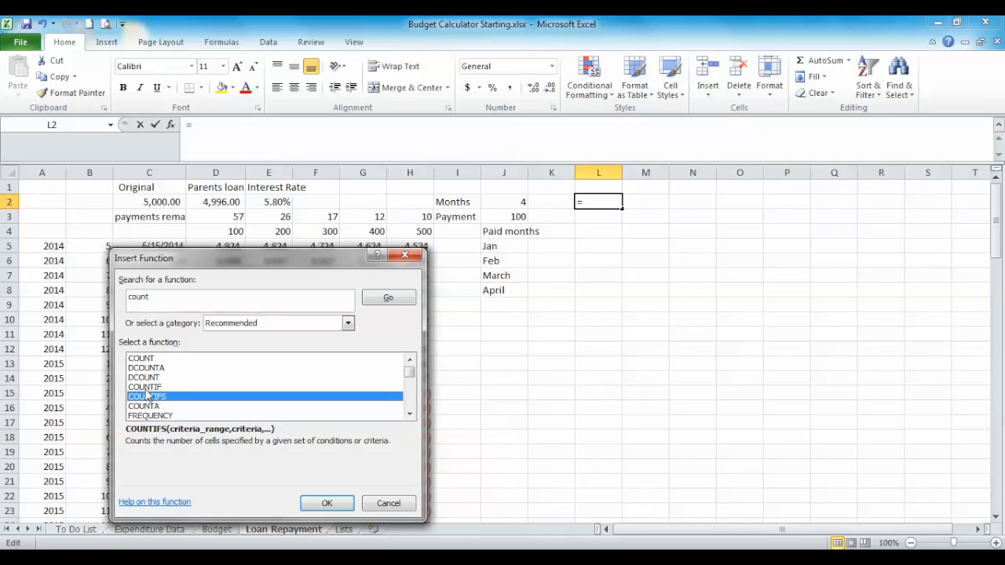
{"action": "left_click", "coordinate": [149, 387]}
{"action": "left_click", "coordinate": [150, 378]}
{"action": "left_click", "coordinate": [149, 367]}
{"action": "left_click", "coordinate": [146, 358]}
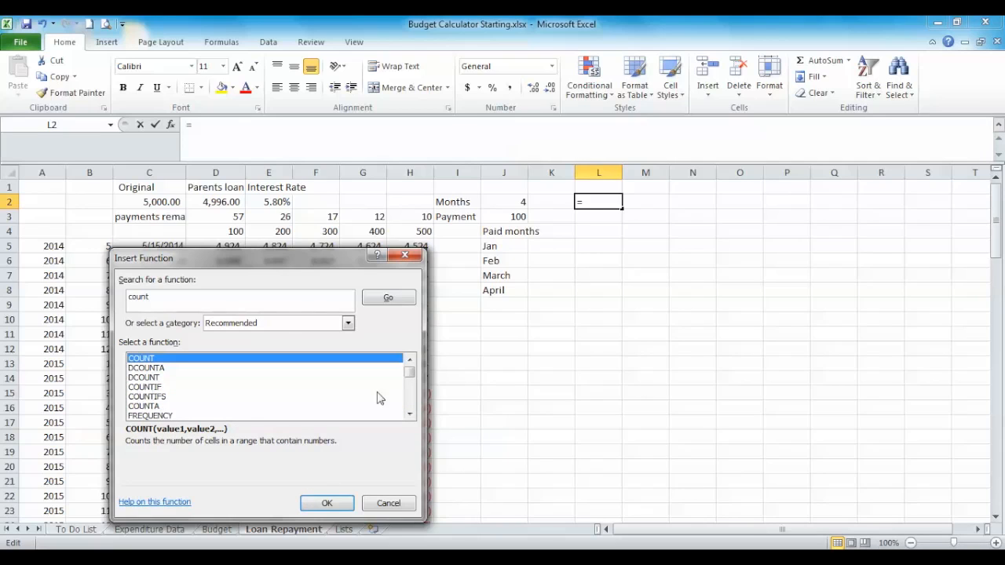
{"action": "left_click", "coordinate": [405, 256]}
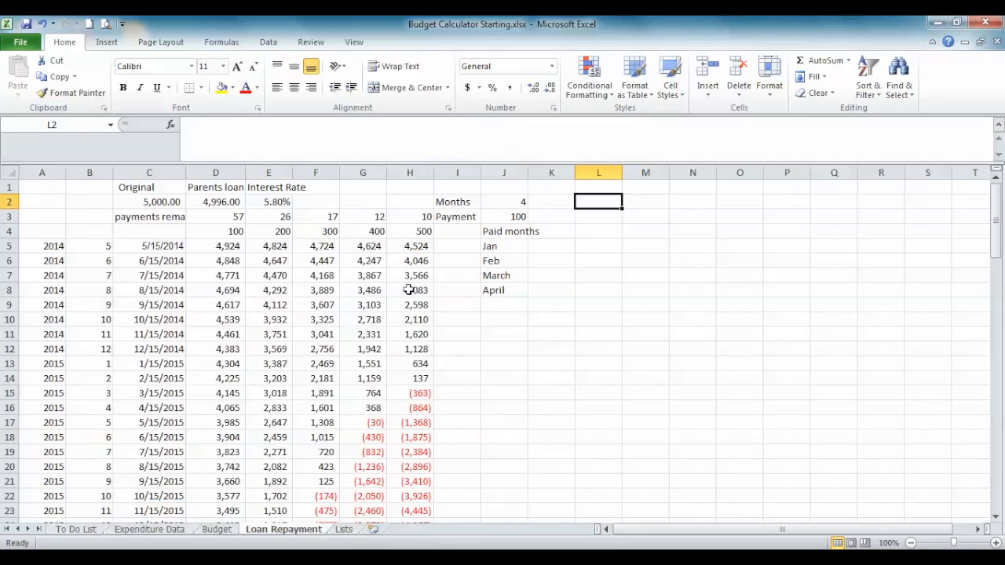
Check the monthly payment amount in H4.
{"action": "left_click", "coordinate": [620, 373]}
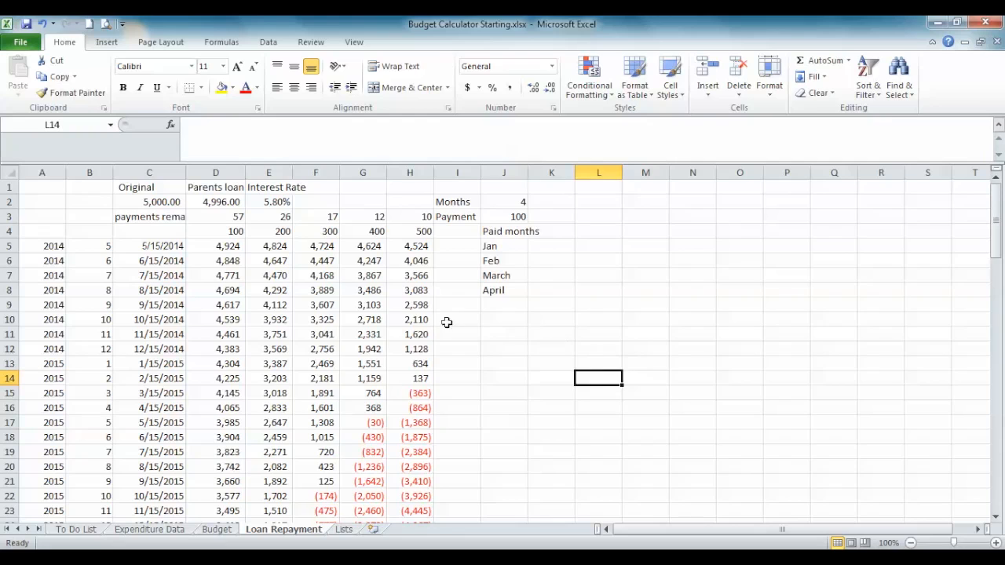
{"action": "left_click", "coordinate": [420, 231]}
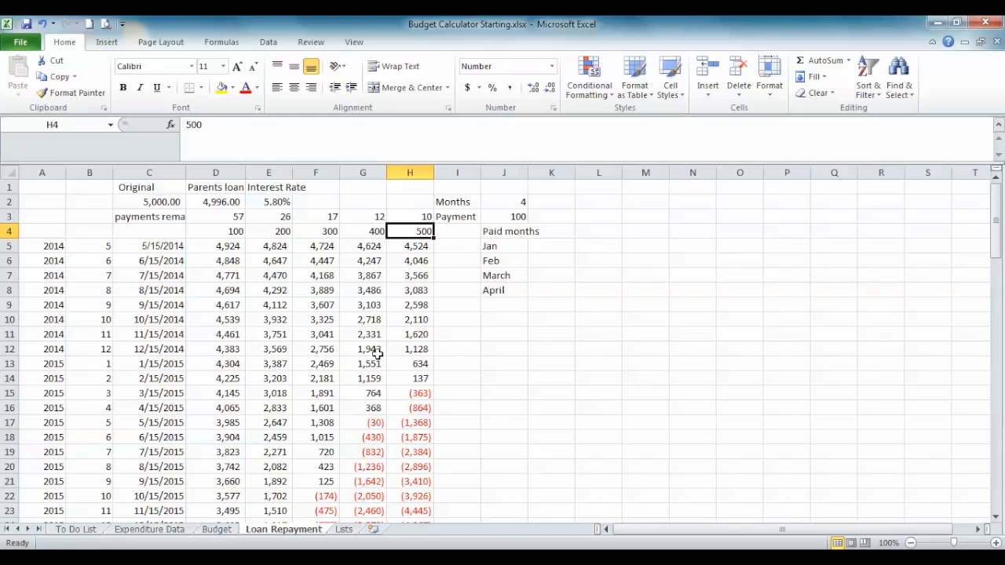
Use Goal Seek to set the payments remaining in H3 to 6 by changing the monthly payment in H4, keeping the solution.
{"action": "left_click", "coordinate": [267, 42]}
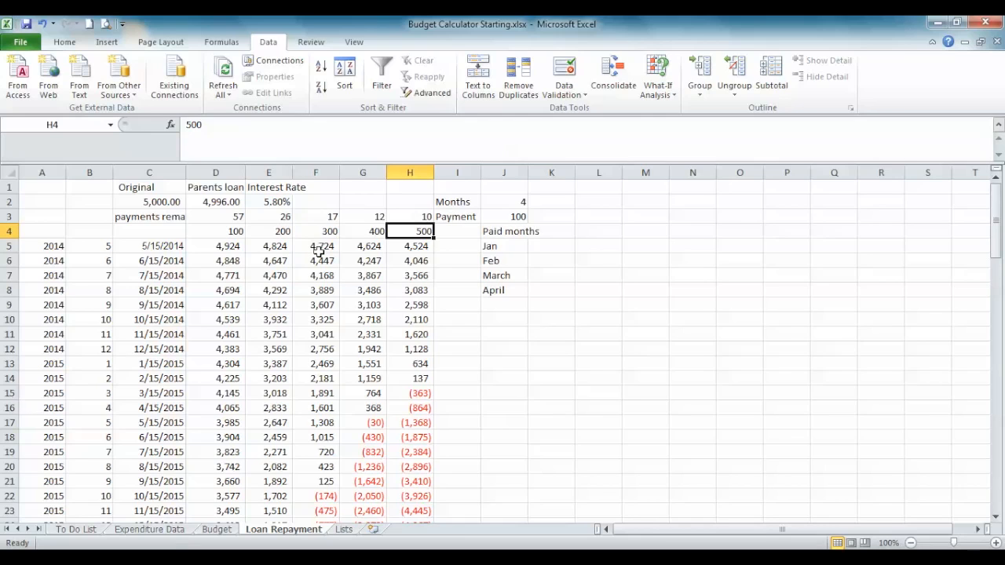
{"action": "left_click", "coordinate": [658, 90]}
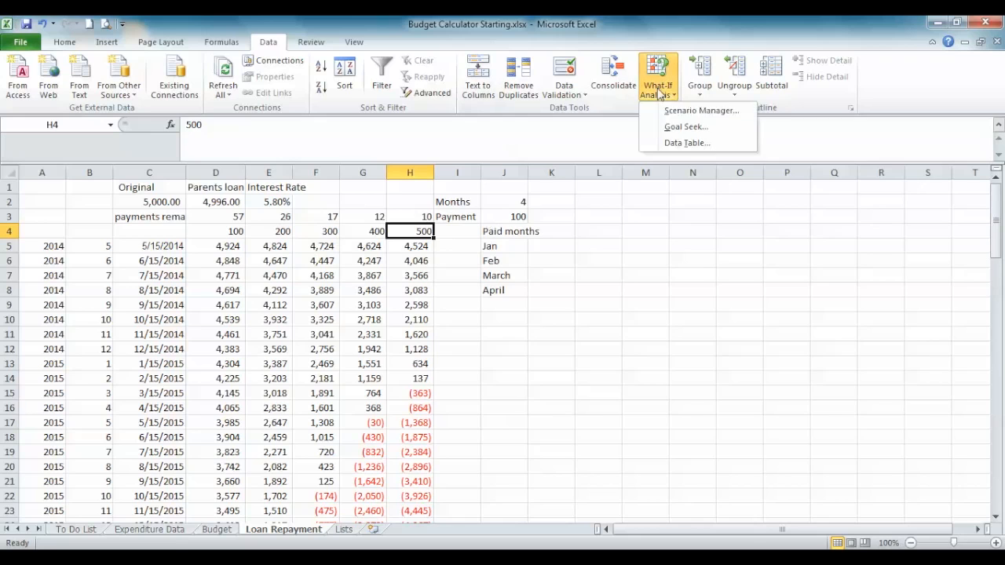
{"action": "left_click", "coordinate": [675, 127]}
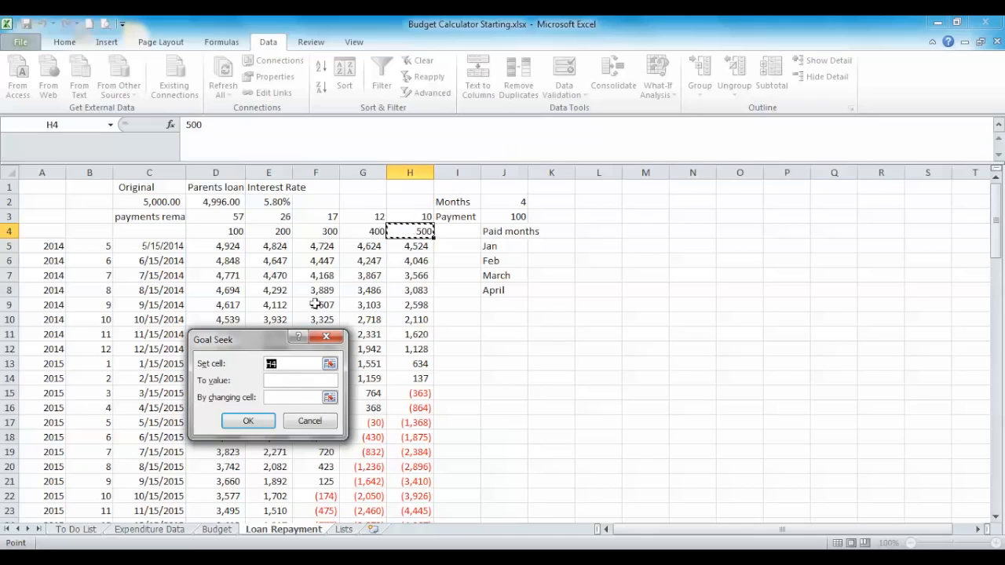
{"action": "left_click", "coordinate": [411, 217]}
{"action": "left_click", "coordinate": [291, 383]}
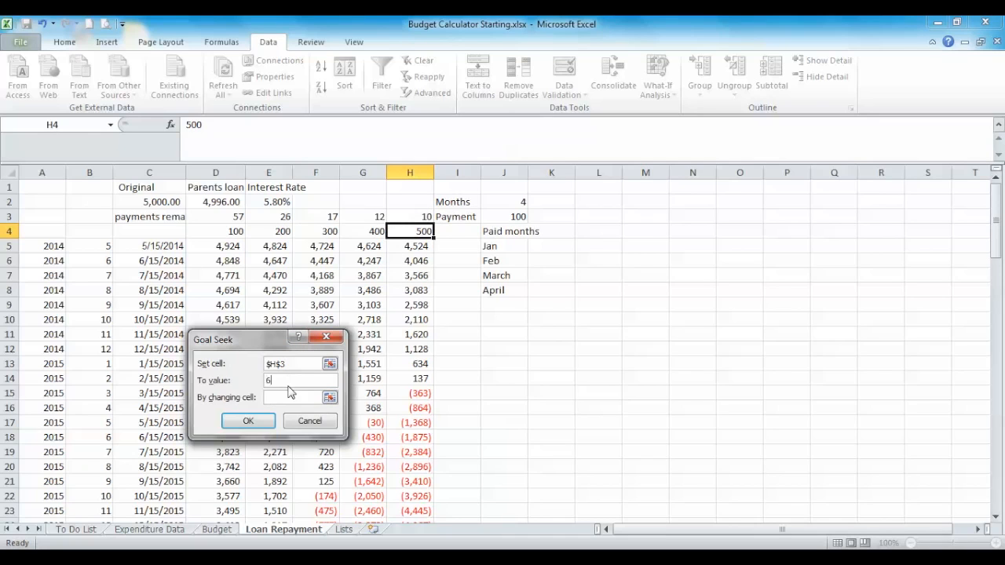
{"action": "left_click", "coordinate": [290, 395]}
{"action": "left_click", "coordinate": [412, 230]}
{"action": "left_click", "coordinate": [248, 421]}
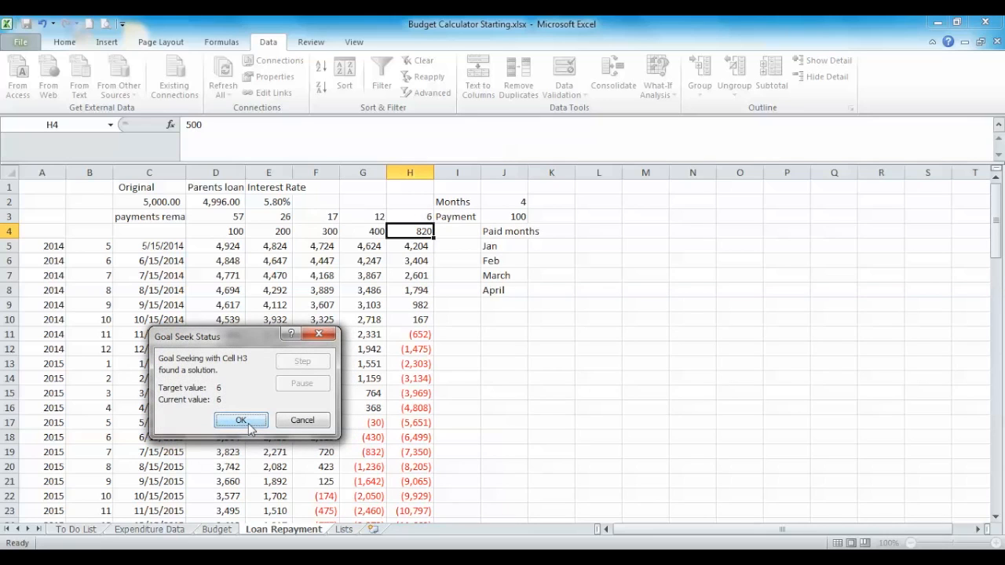
{"action": "left_click", "coordinate": [248, 423]}
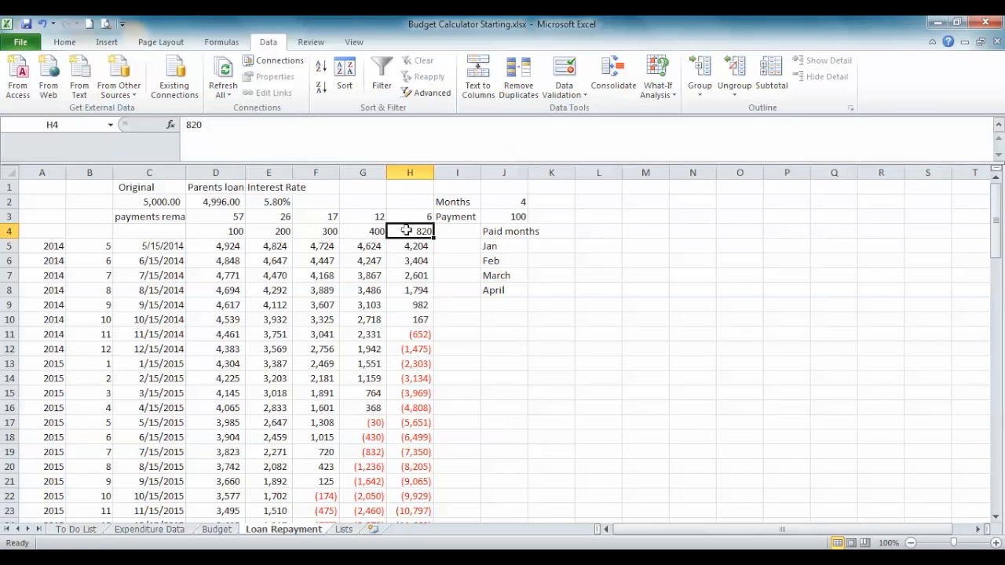
Change the Parents loan formula in D2 to subtract the payment amount, so it reads =C2-J3.
{"action": "left_click", "coordinate": [219, 196]}
{"action": "double_click", "coordinate": [208, 124]}
{"action": "left_click", "coordinate": [505, 216]}
{"action": "key", "text": "Return"}
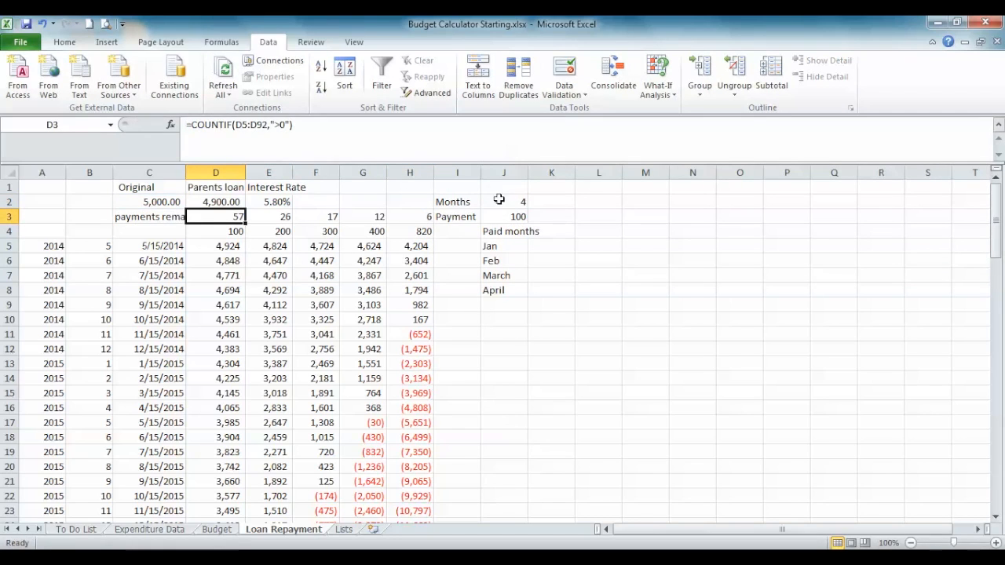
{"action": "left_click", "coordinate": [535, 377]}
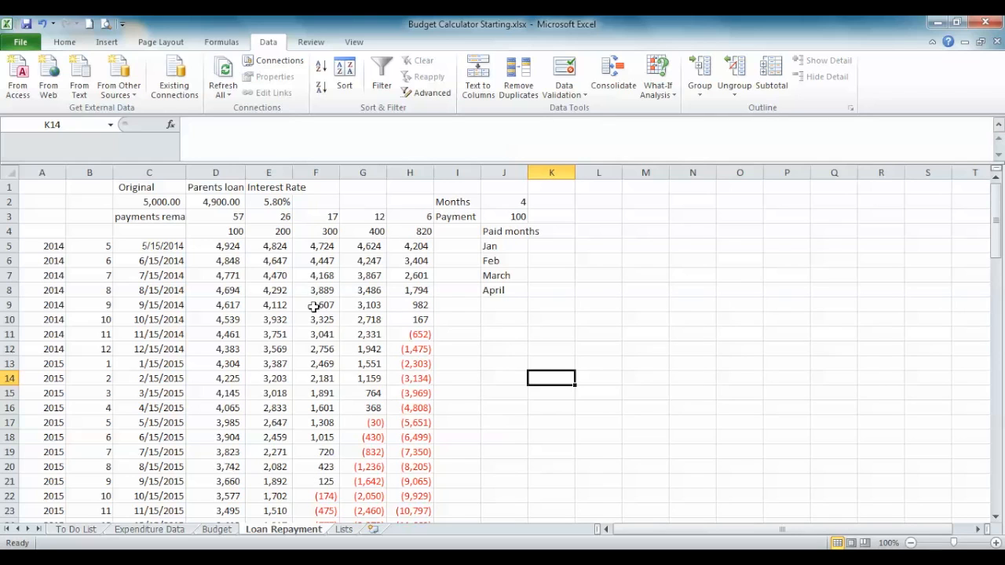
On the To Do List sheet, mark the task of removing duplicates on finance data with x in B2.
{"action": "left_click", "coordinate": [76, 530]}
{"action": "left_click", "coordinate": [199, 201]}
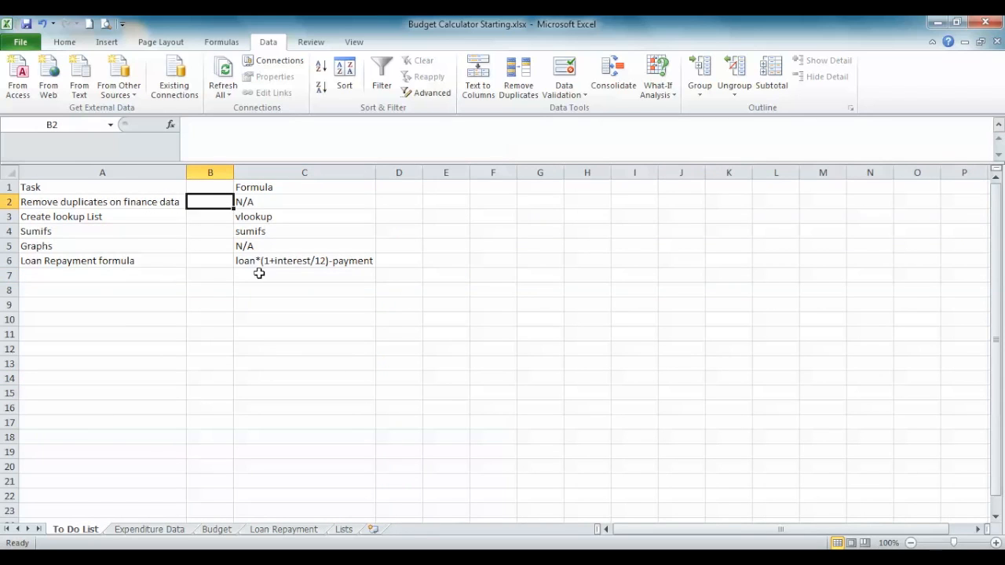
{"action": "type", "text": "x"}
{"action": "key", "text": "Return"}
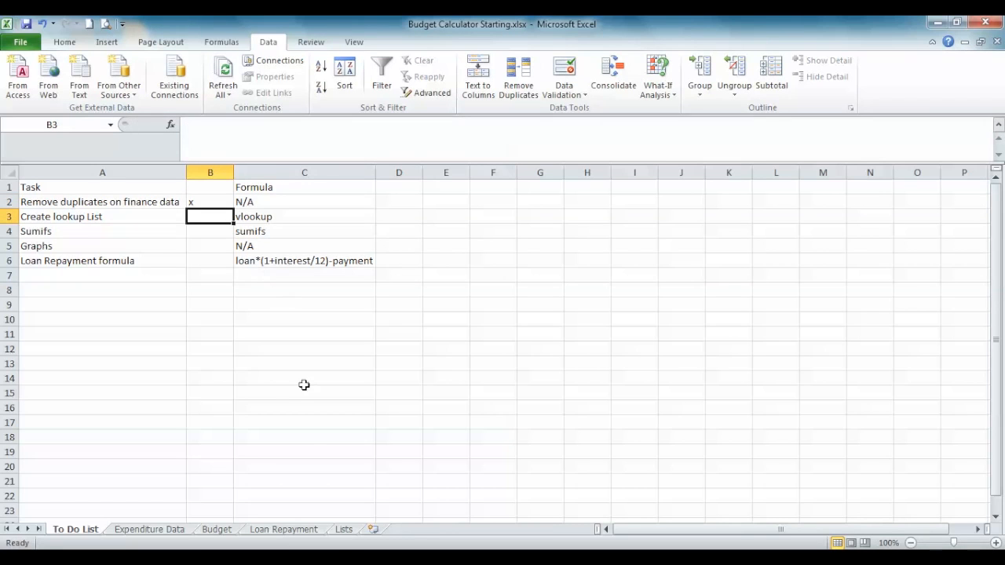
Review the Expenditure Data and Lists sheets, and mark Create lookup List with x in B3 of the To Do List.
{"action": "left_click", "coordinate": [166, 531]}
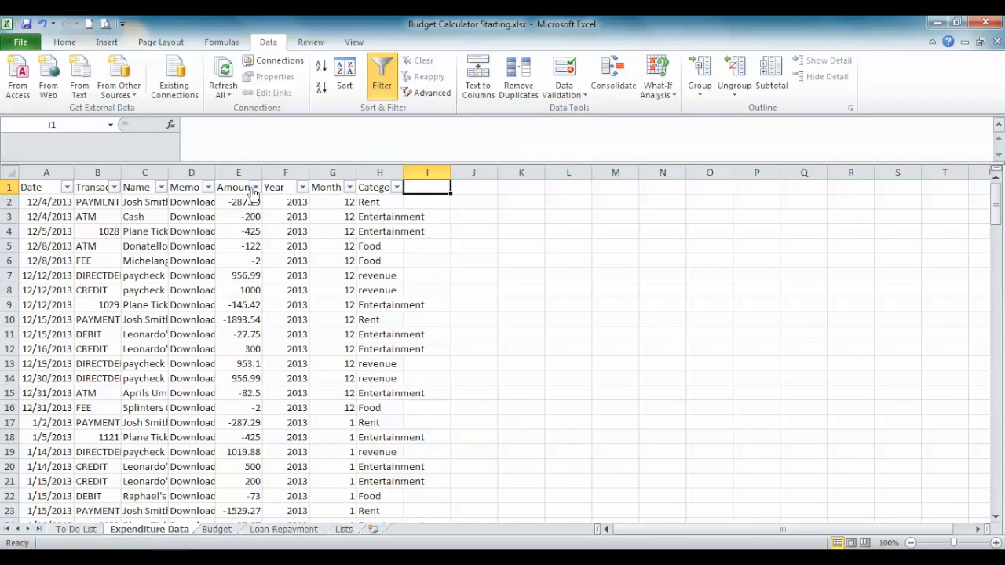
{"action": "left_click", "coordinate": [344, 529]}
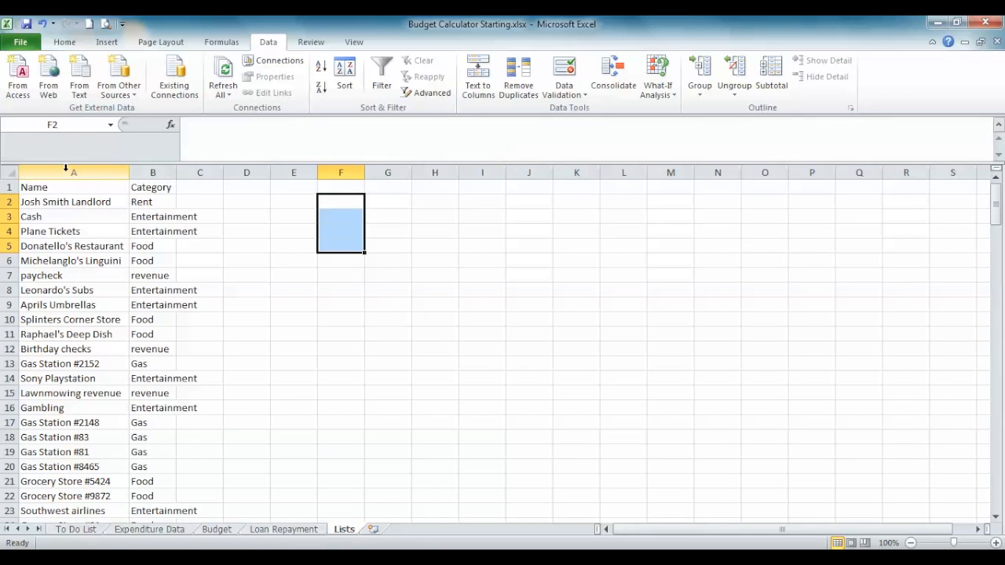
{"action": "left_click", "coordinate": [90, 531]}
{"action": "type", "text": "x"}
{"action": "key", "text": "Return"}
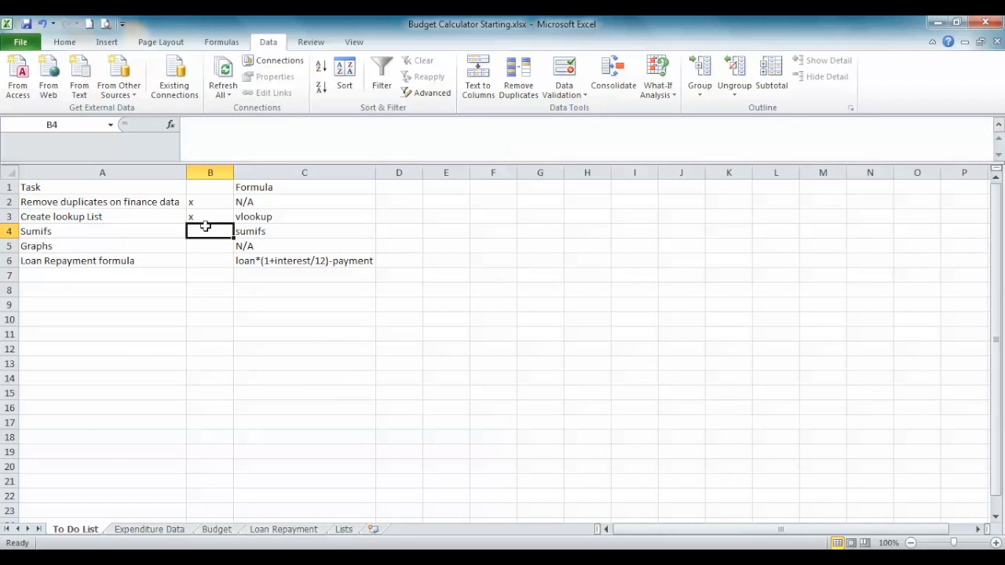
Review the name and category list on Lists and examine the VLOOKUP category formula in H2 of Expenditure Data.
{"action": "left_click", "coordinate": [343, 530]}
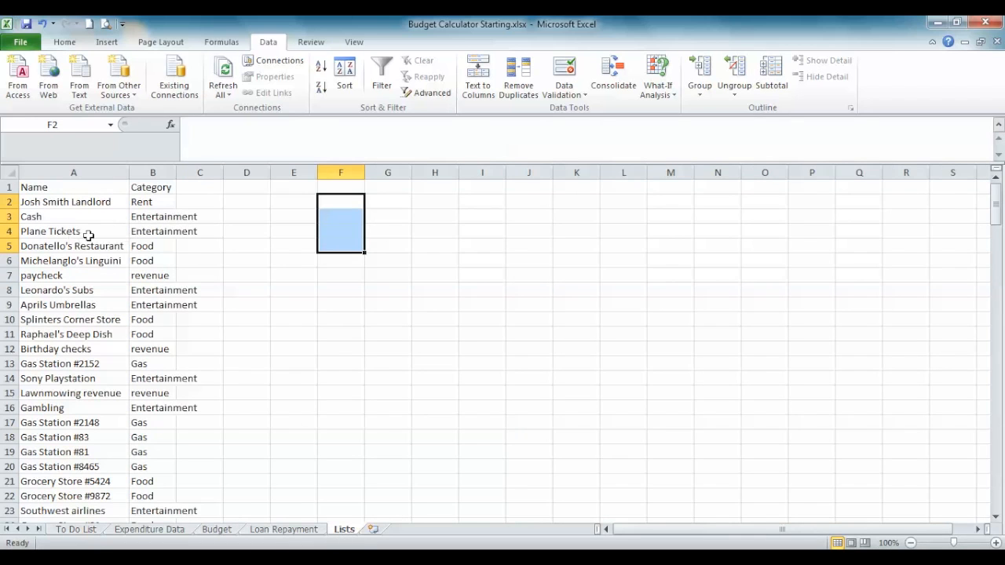
{"action": "left_click", "coordinate": [149, 529]}
{"action": "left_click", "coordinate": [372, 189]}
{"action": "left_click", "coordinate": [366, 202]}
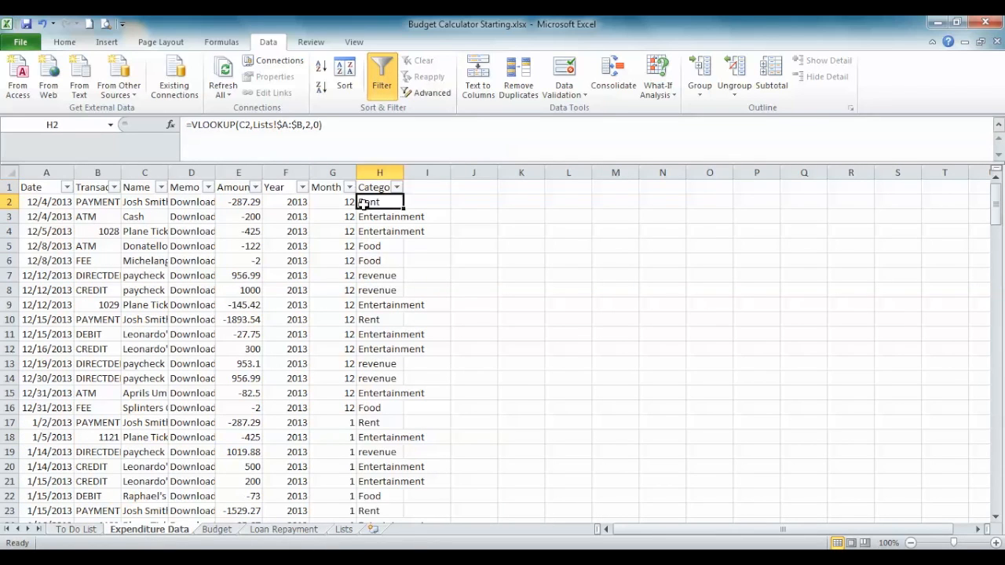
{"action": "left_click", "coordinate": [269, 127]}
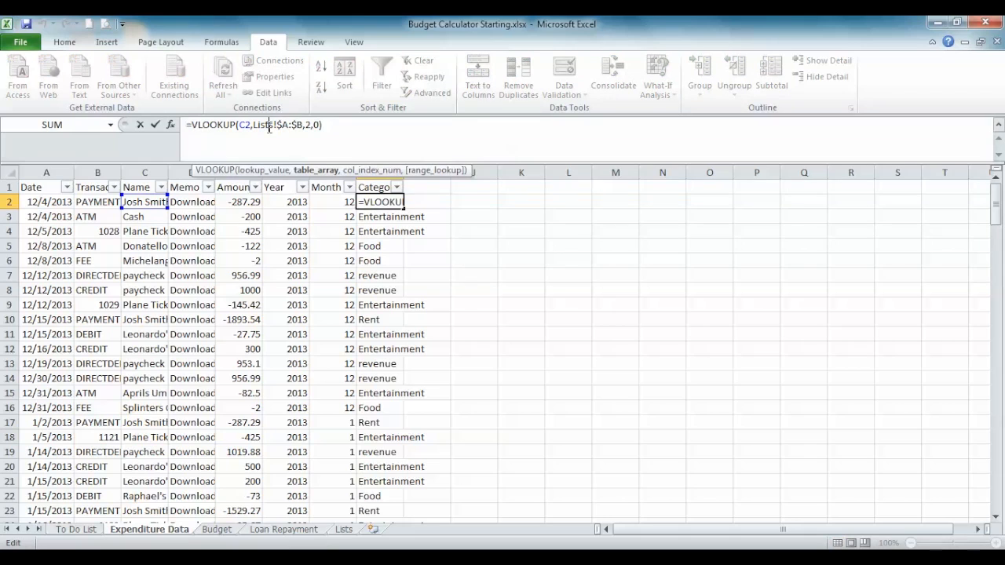
{"action": "key", "text": "Return"}
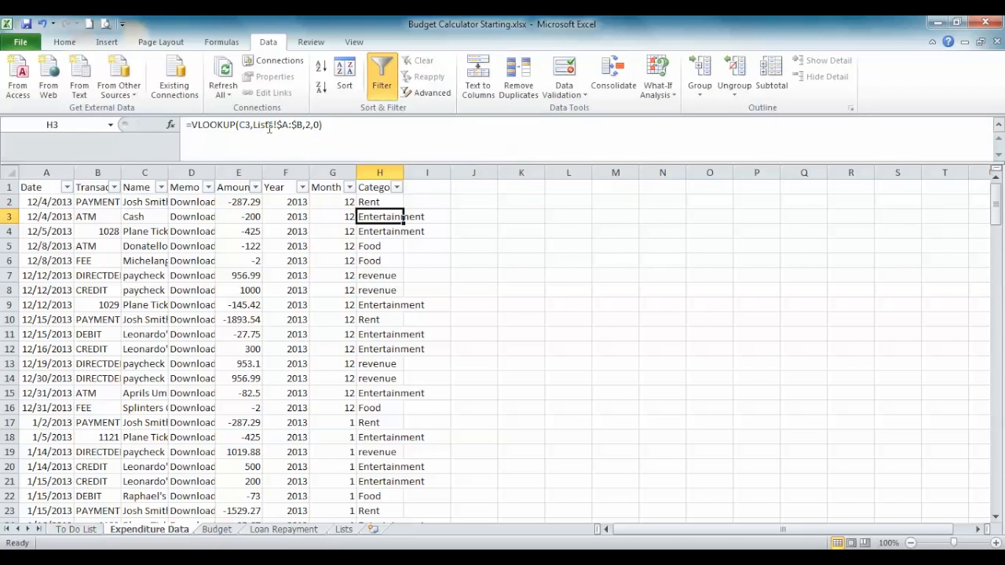
Compare the To Do List tasks with the Budget sheet and look through the line chart's format, layout and design options.
{"action": "left_click", "coordinate": [212, 531]}
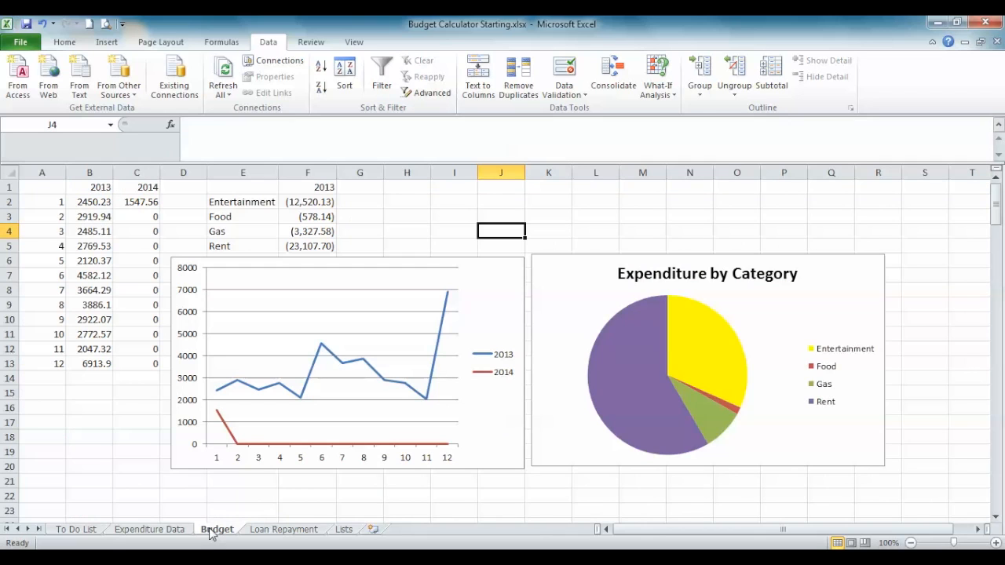
{"action": "left_click", "coordinate": [89, 532]}
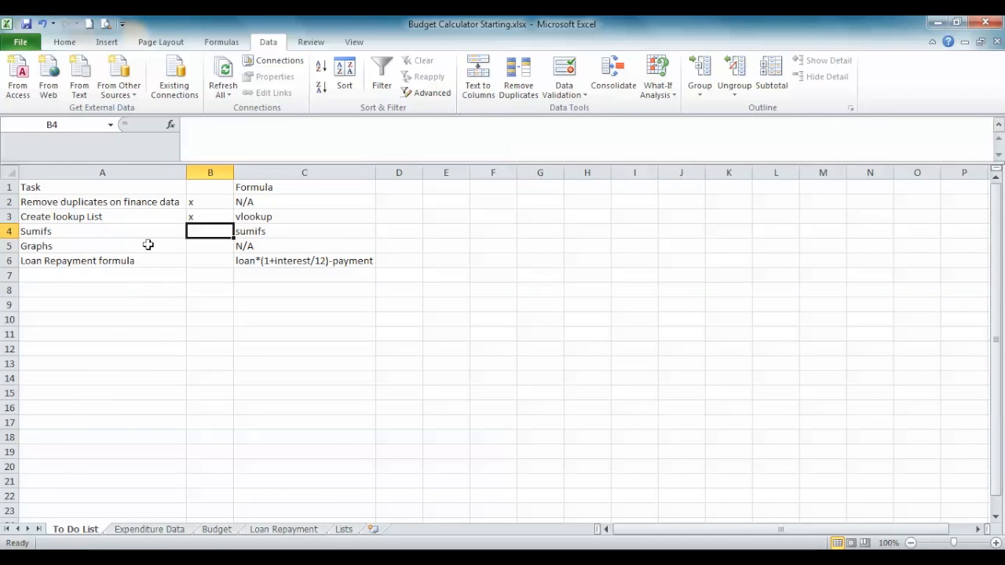
{"action": "left_click", "coordinate": [218, 530]}
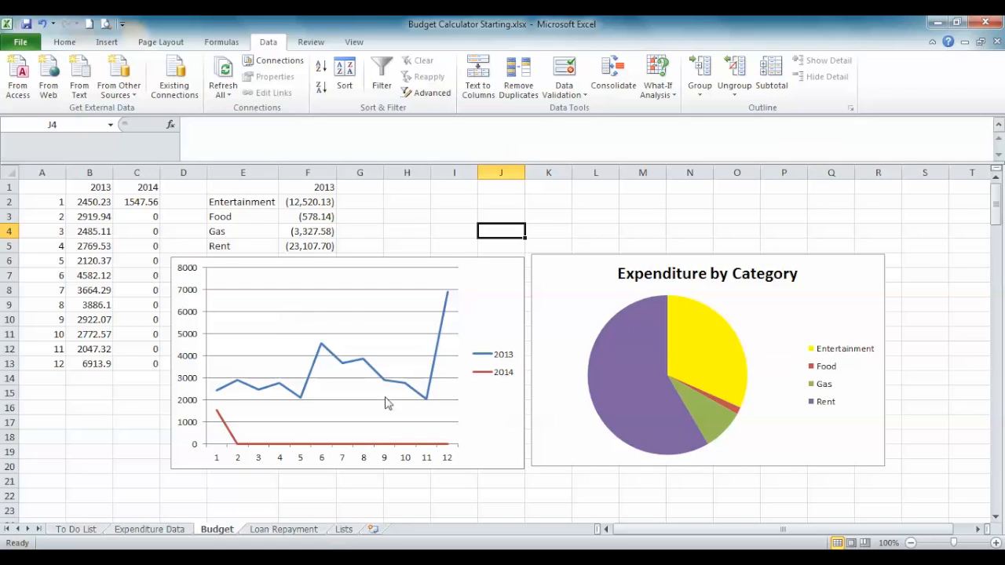
{"action": "left_click", "coordinate": [470, 287]}
{"action": "left_click", "coordinate": [487, 43]}
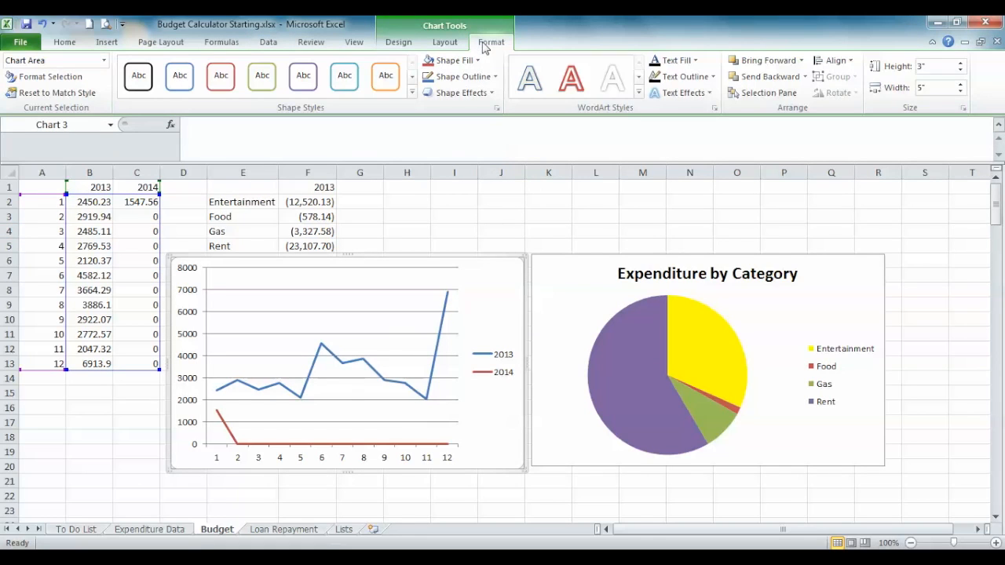
{"action": "left_click", "coordinate": [450, 45]}
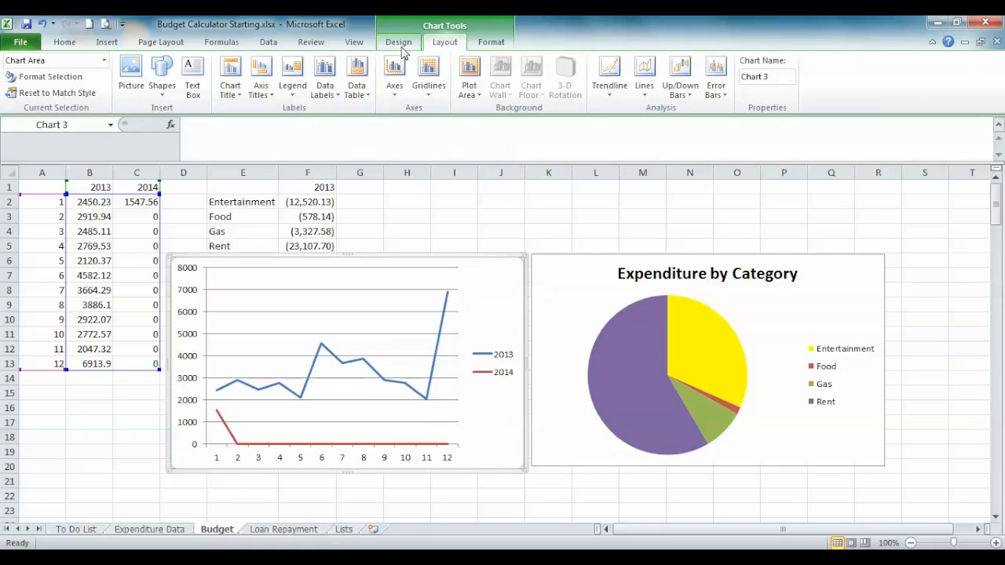
{"action": "left_click", "coordinate": [403, 49]}
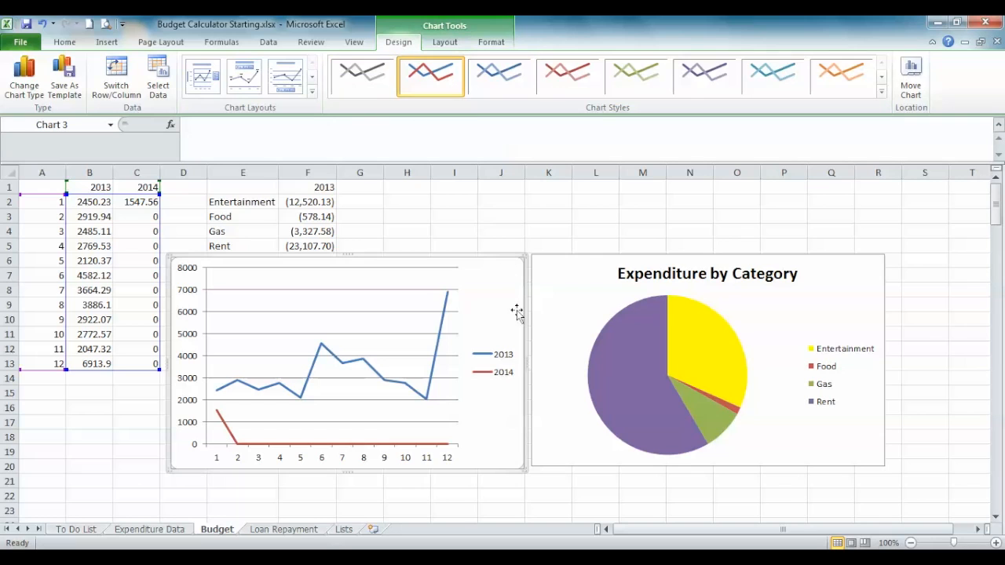
{"action": "left_click", "coordinate": [463, 219]}
On the Loan Repayment sheet, multiply the payment in D2 by the months paid so the formula reads =C2-J3*J2.
{"action": "left_click", "coordinate": [278, 531]}
{"action": "left_click", "coordinate": [218, 201]}
{"action": "left_click", "coordinate": [224, 126]}
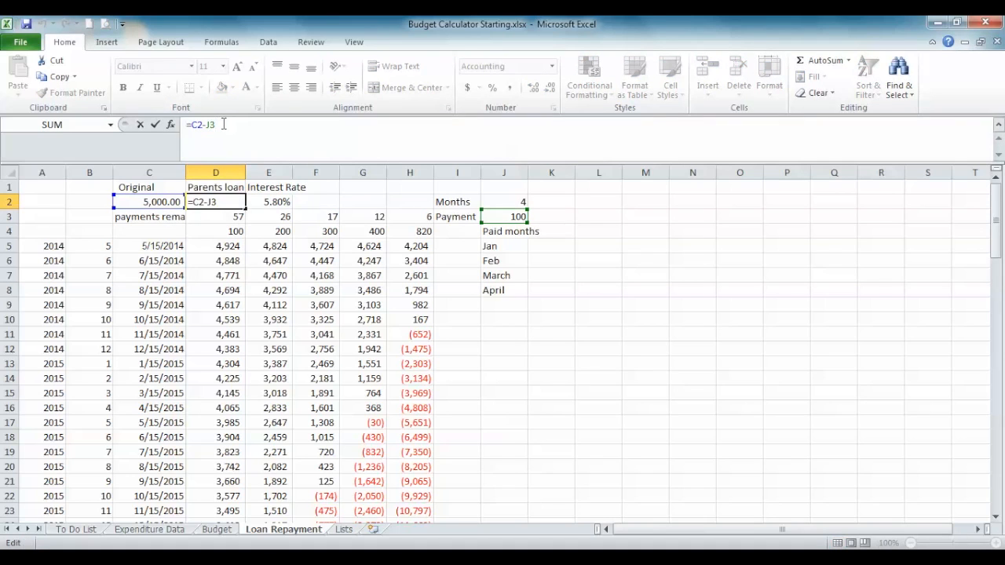
{"action": "type", "text": "*"}
{"action": "left_click", "coordinate": [505, 202]}
{"action": "key", "text": "Return"}
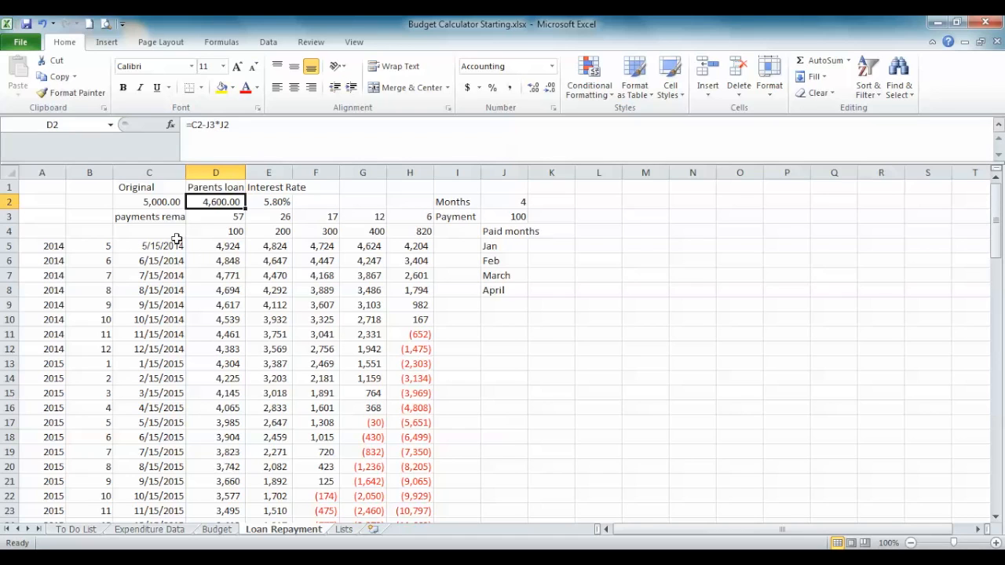
Examine the monthly payment amounts in D4:H4, the payments remaining in D3 and the loan balance formulas beneath them.
{"action": "left_click_drag", "start_coordinate": [232, 233], "coordinate": [409, 233]}
{"action": "scroll", "coordinate": [248, 308], "scroll_direction": "down", "scroll_amount": 2}
{"action": "scroll", "coordinate": [248, 307], "scroll_direction": "up", "scroll_amount": 2}
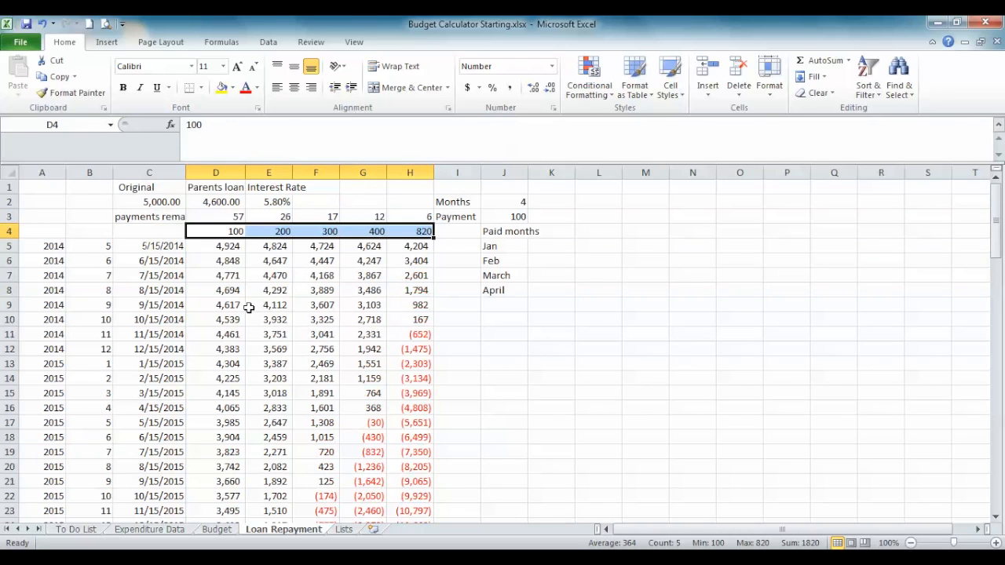
{"action": "left_click", "coordinate": [231, 215]}
{"action": "left_click", "coordinate": [268, 292]}
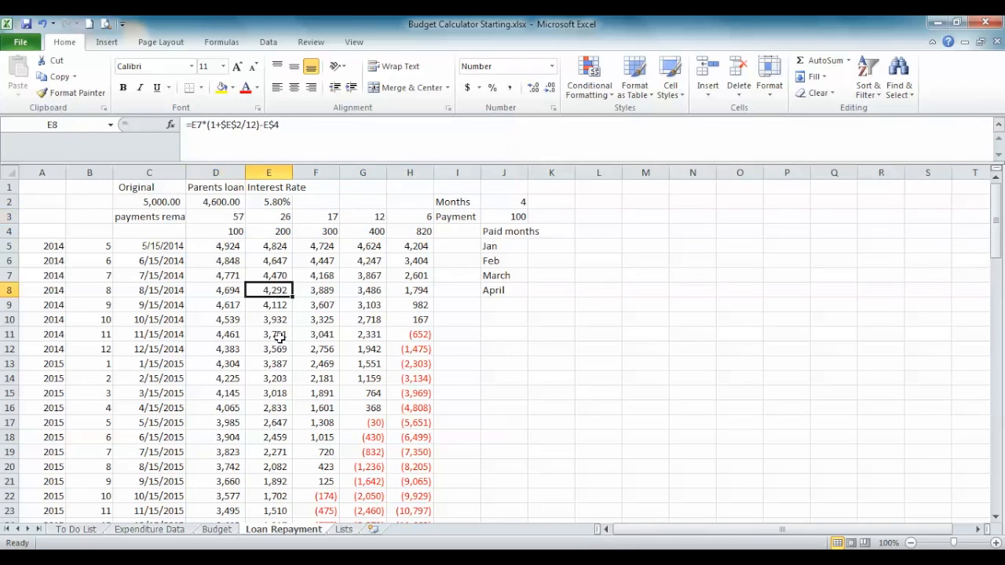
{"action": "left_click", "coordinate": [317, 349]}
{"action": "left_click", "coordinate": [358, 332]}
{"action": "left_click", "coordinate": [408, 305]}
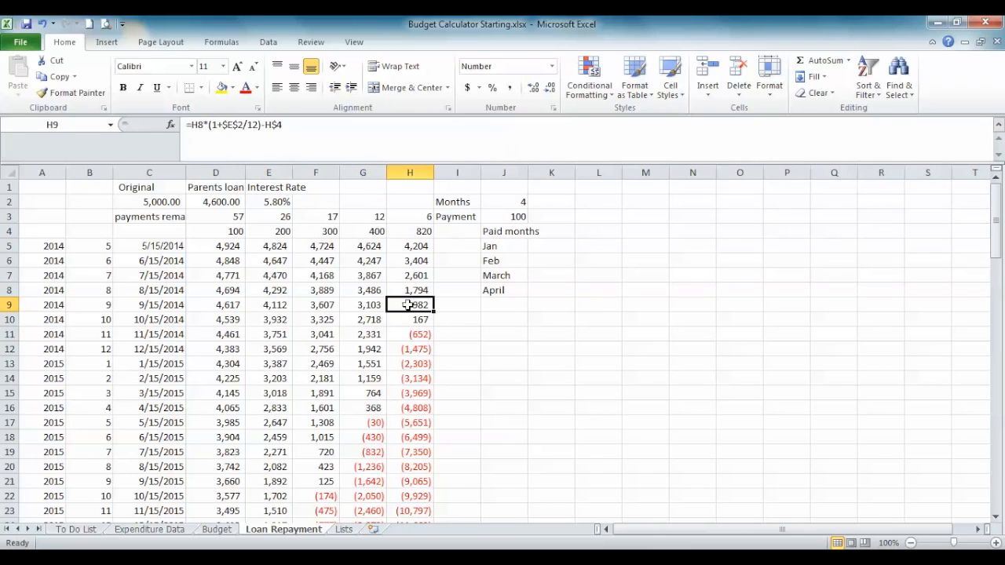